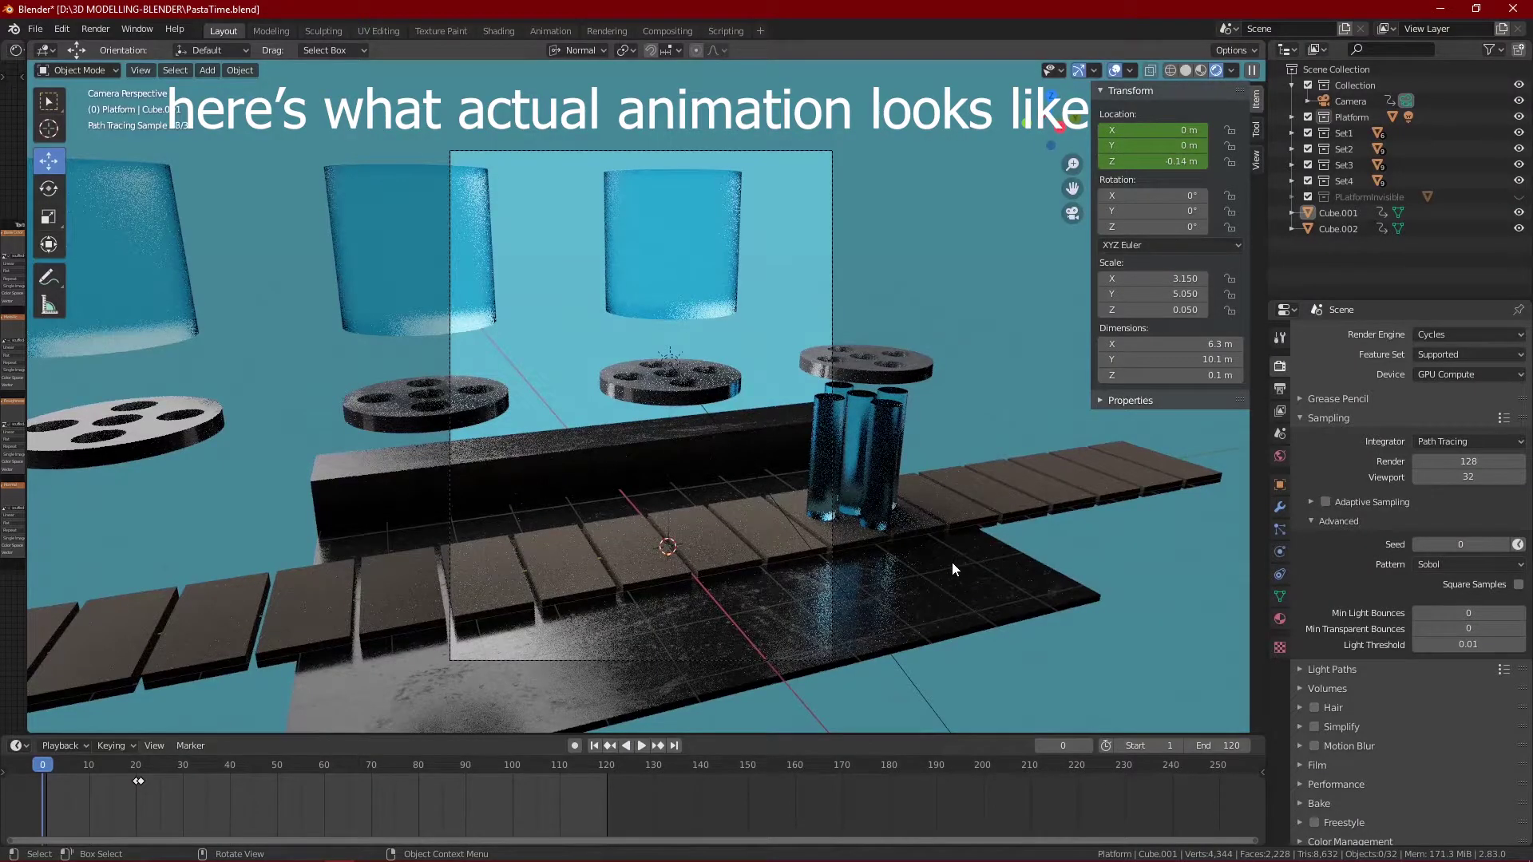
Step: Play back the finished pasta animation in Material Preview and Solid shading
key(z)
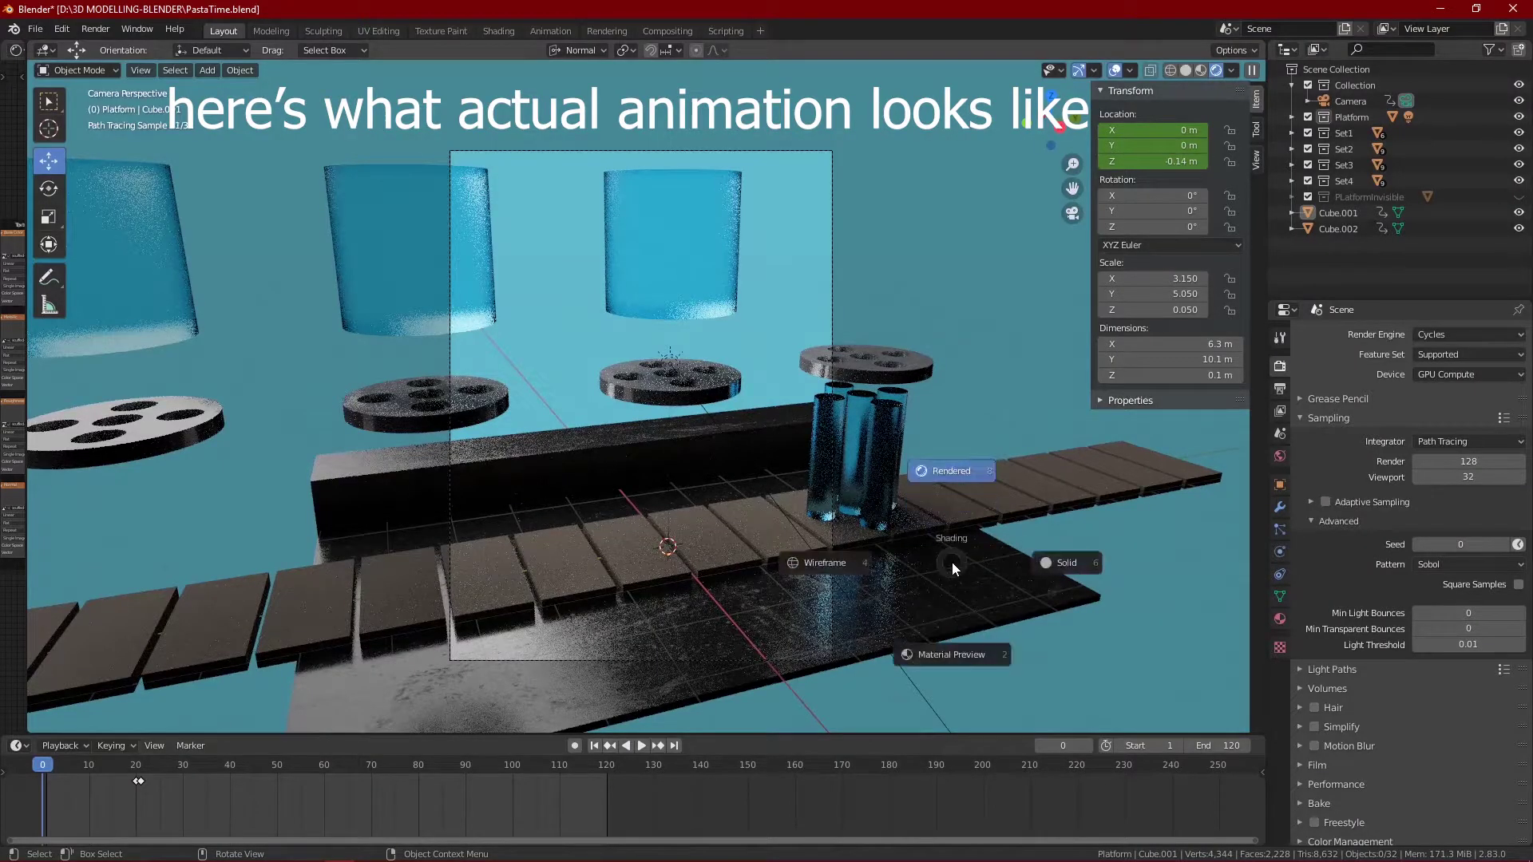
click(975, 651)
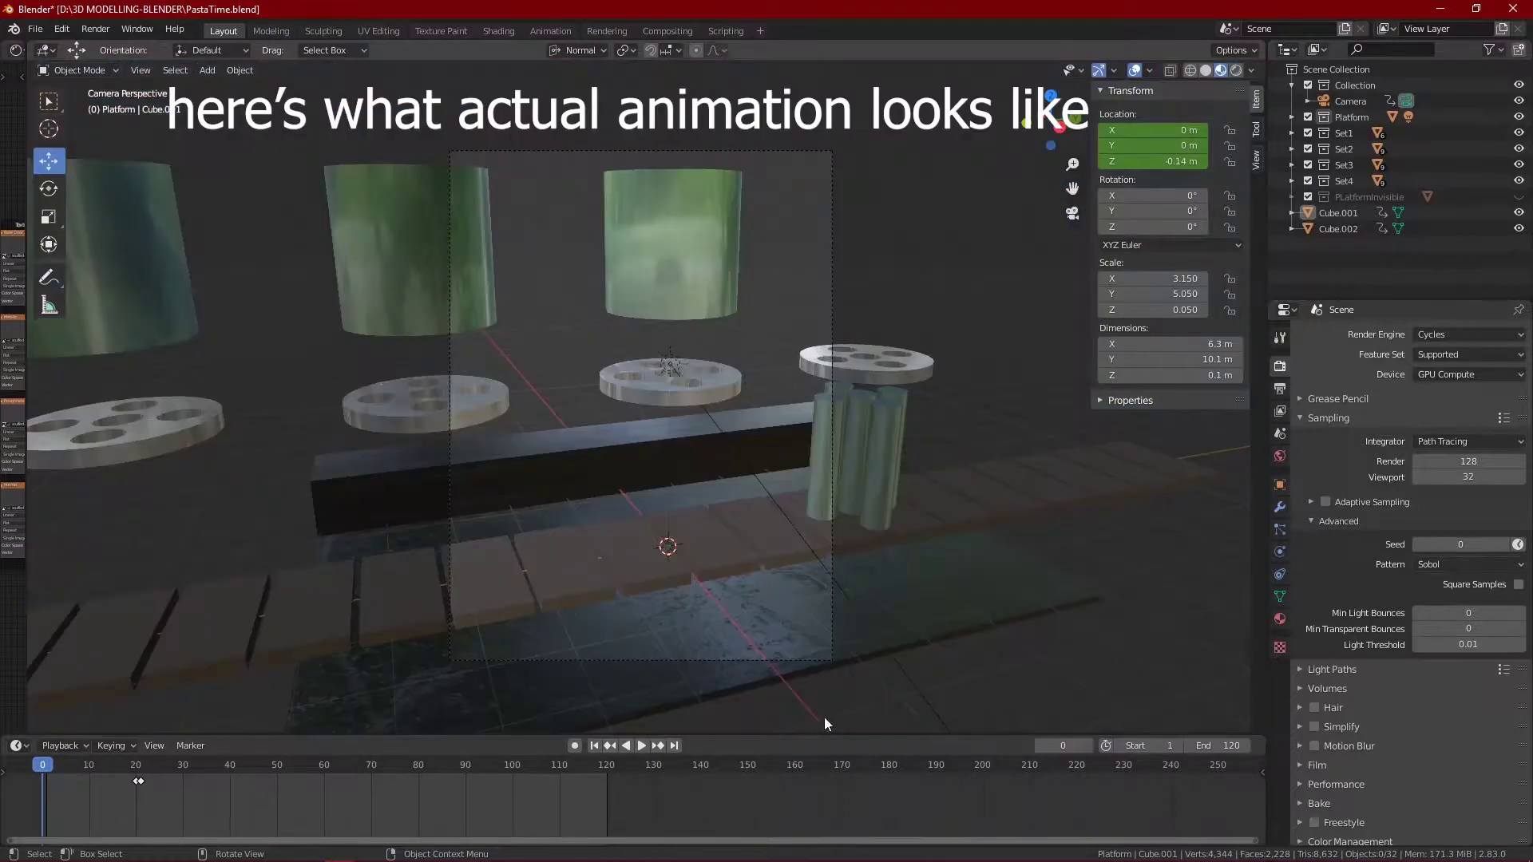
click(638, 746)
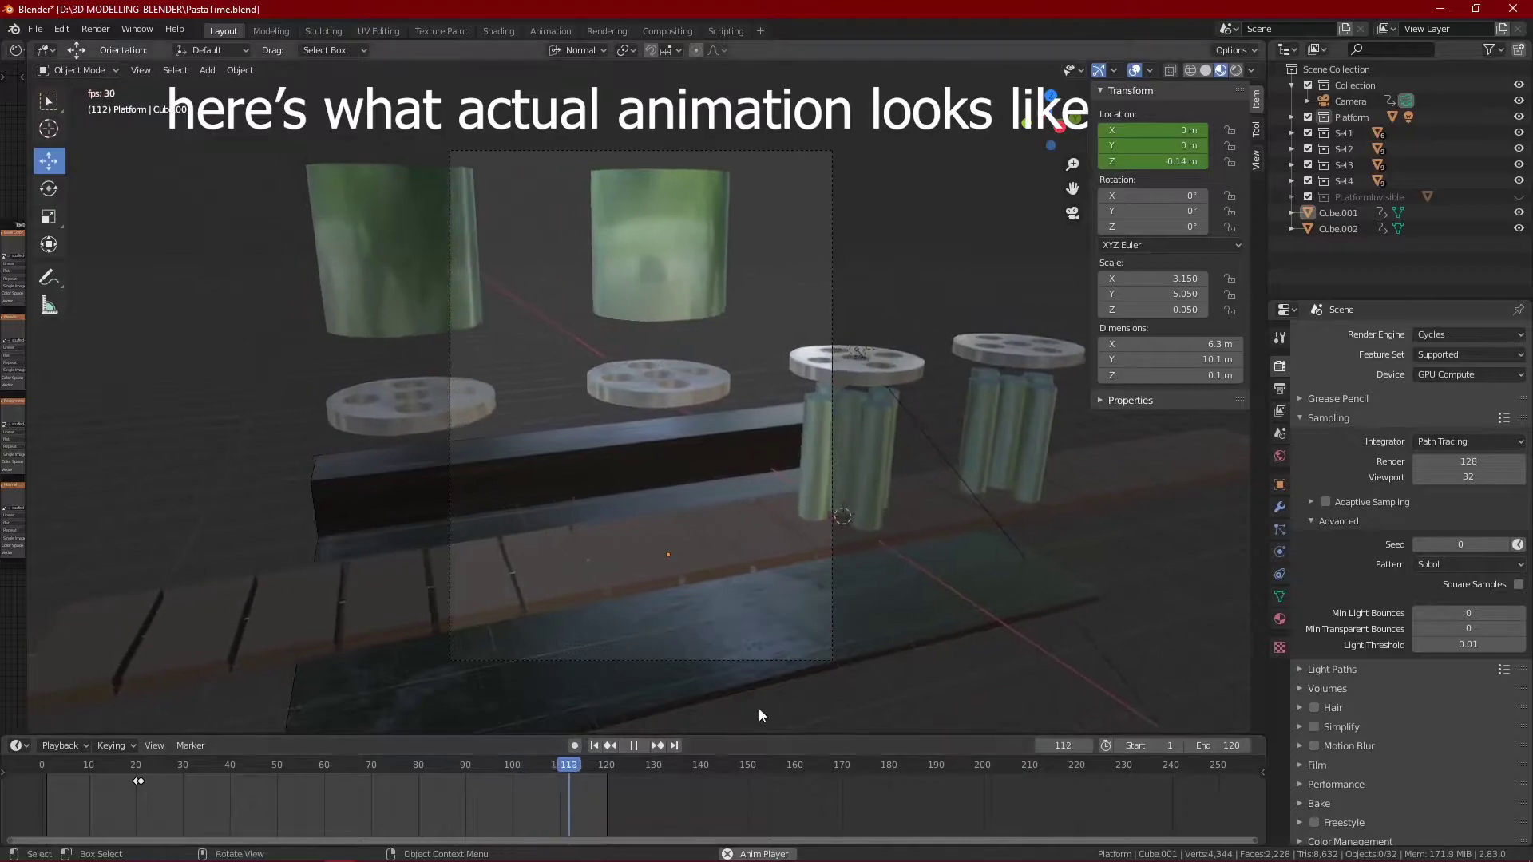
key(z)
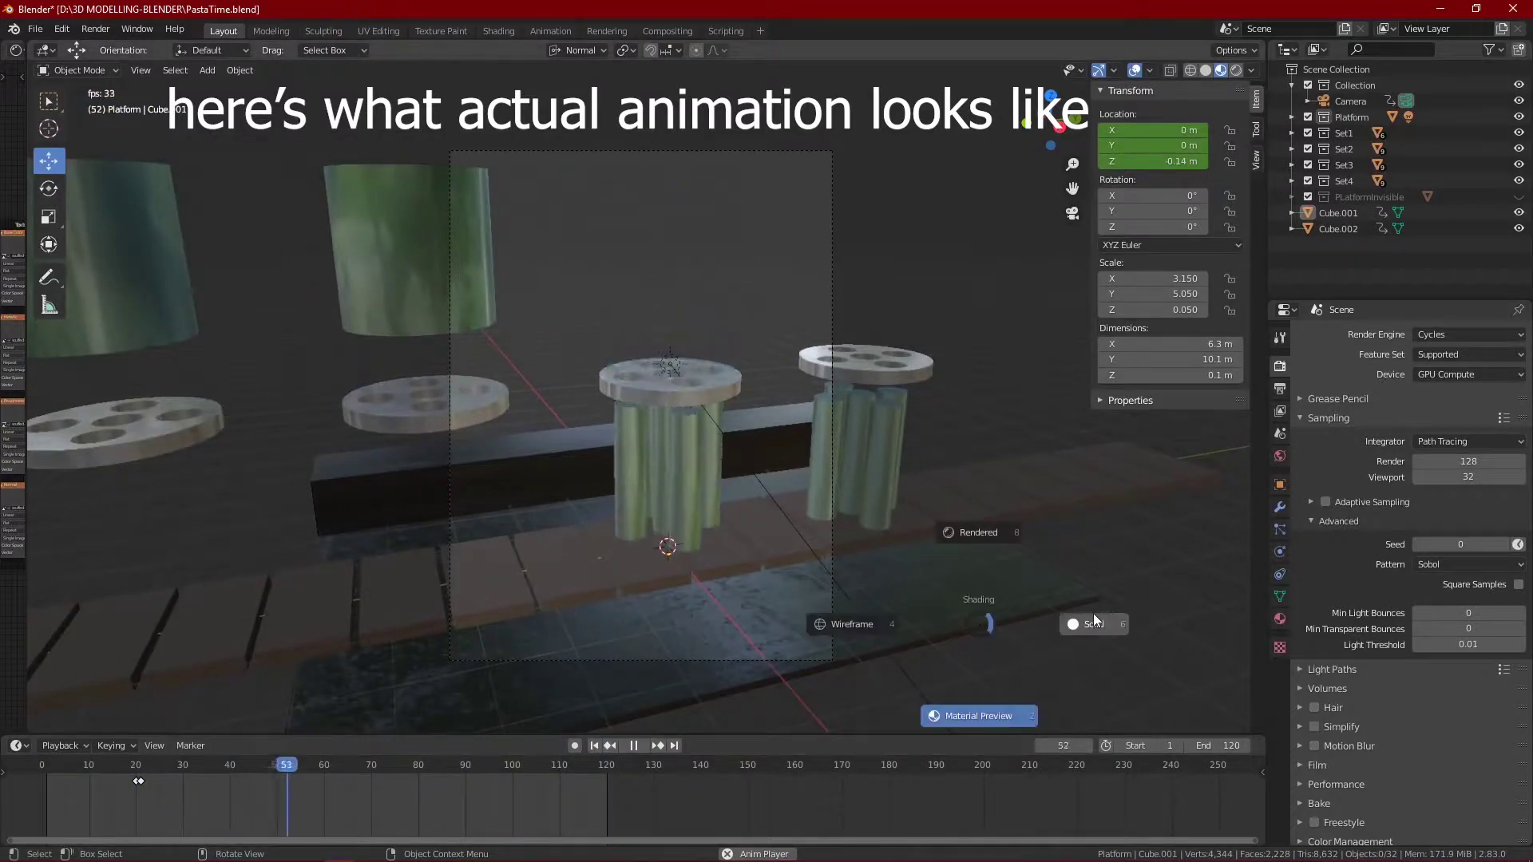
click(1094, 617)
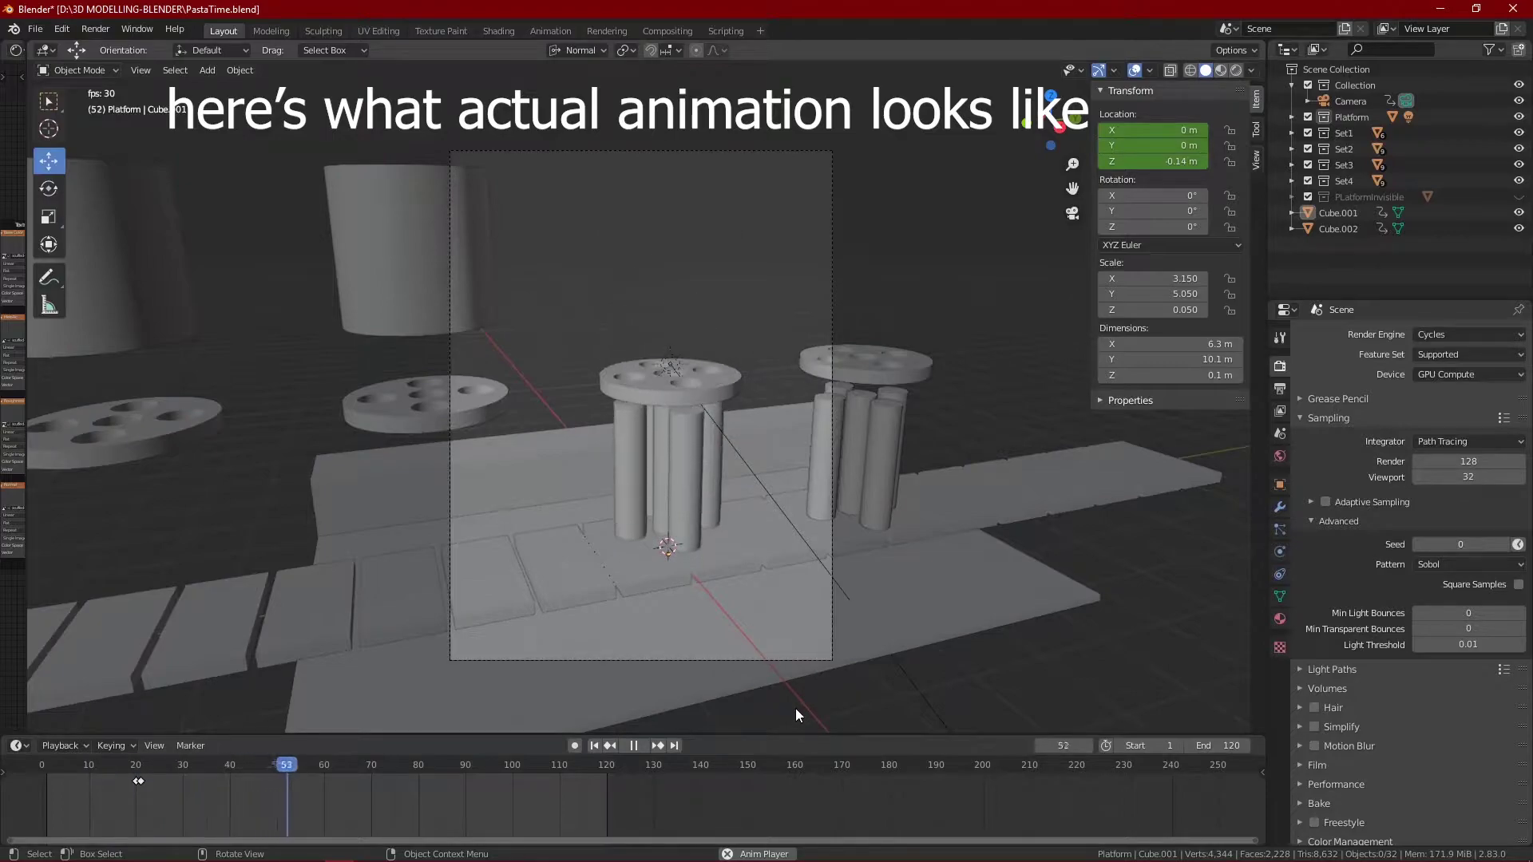
click(637, 747)
Step: Start a new scene without saving the changes to PastaTime
click(33, 30)
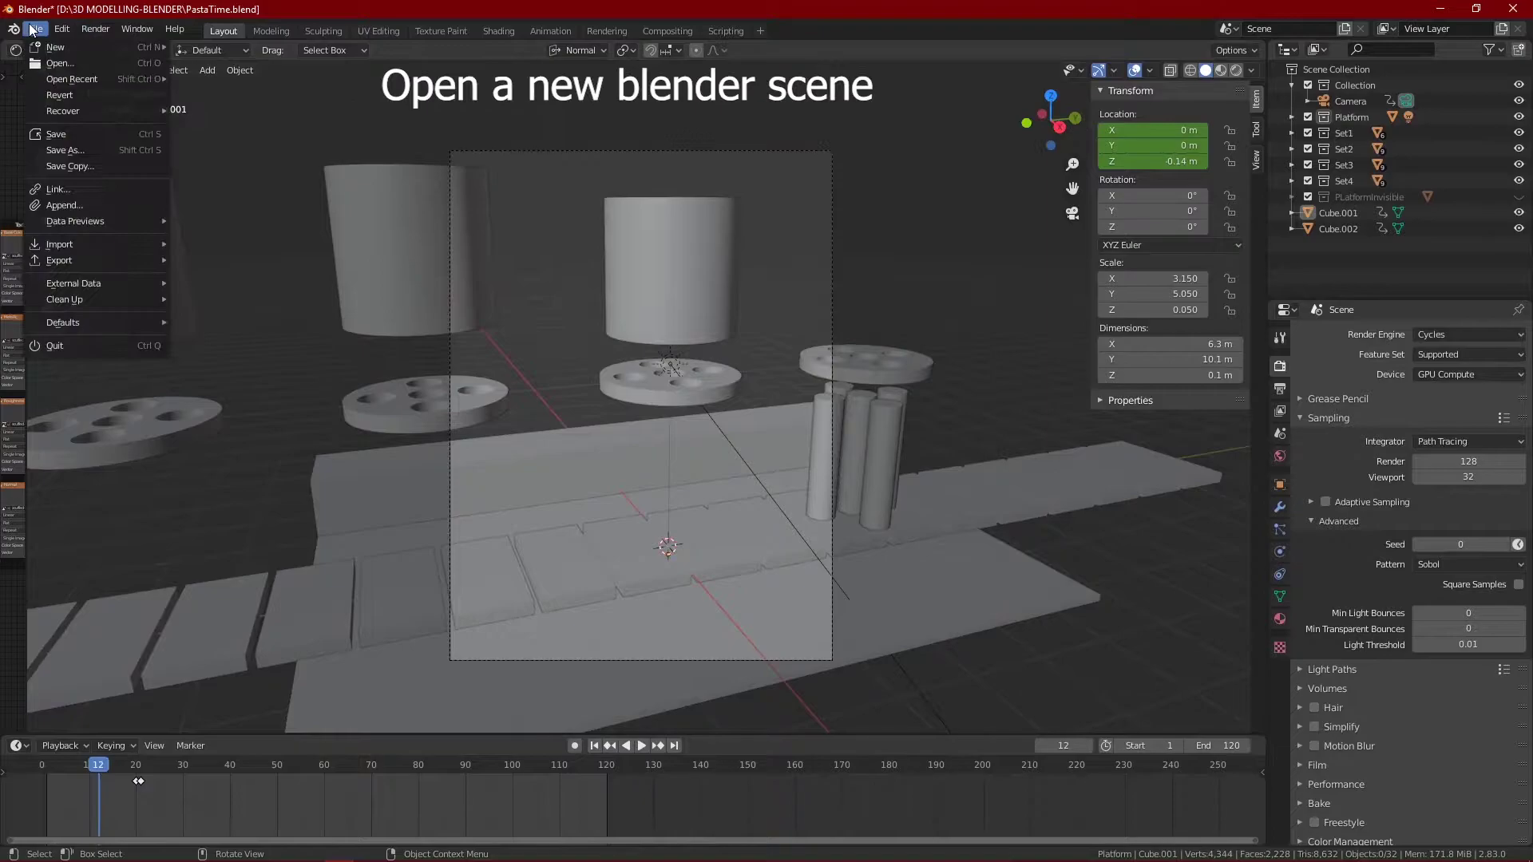
mouse_move(56, 47)
click(222, 48)
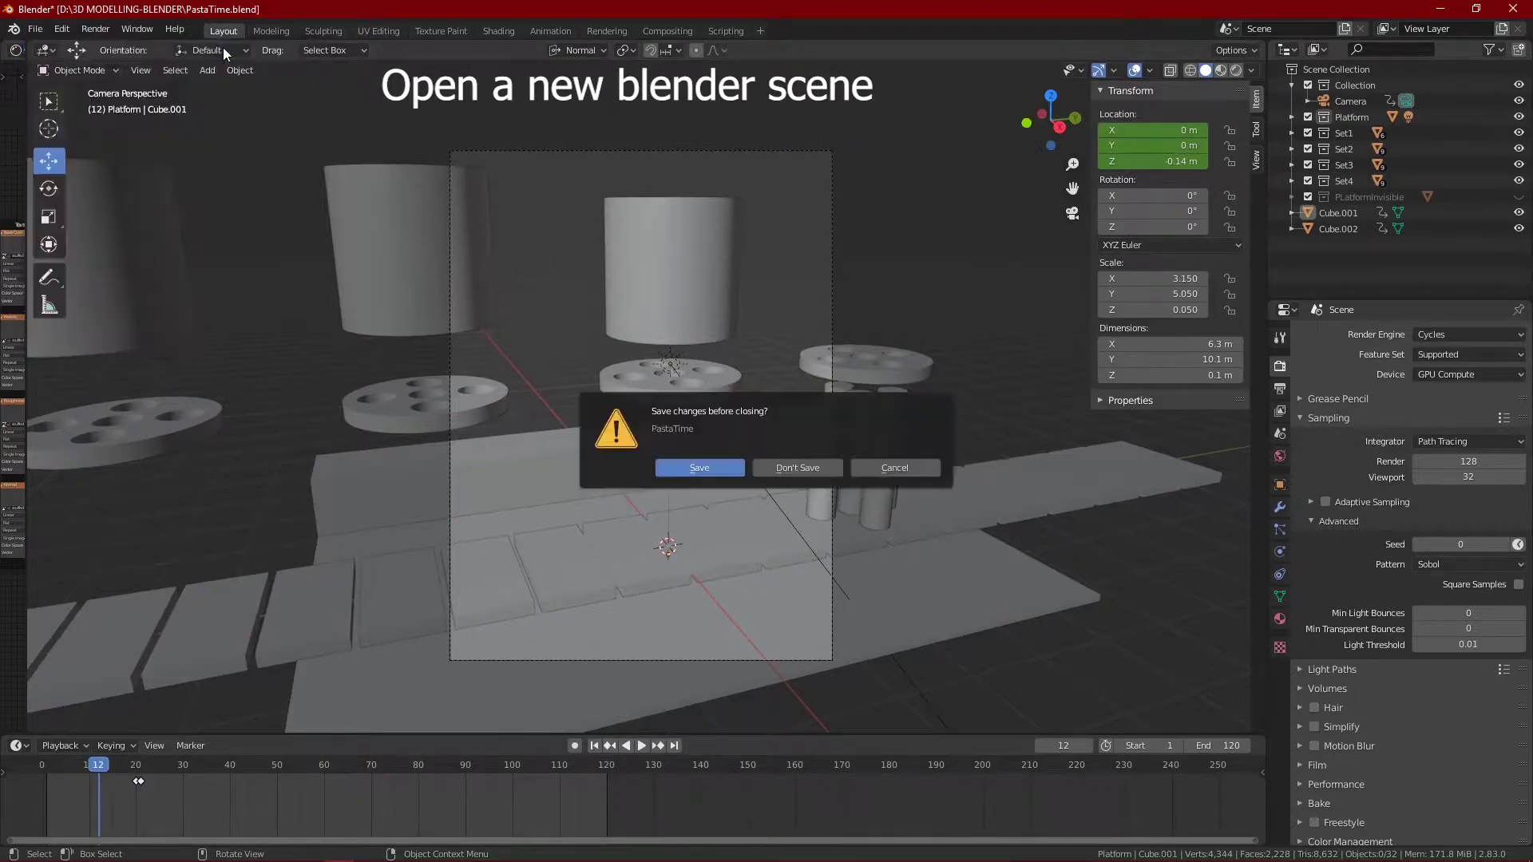
click(808, 474)
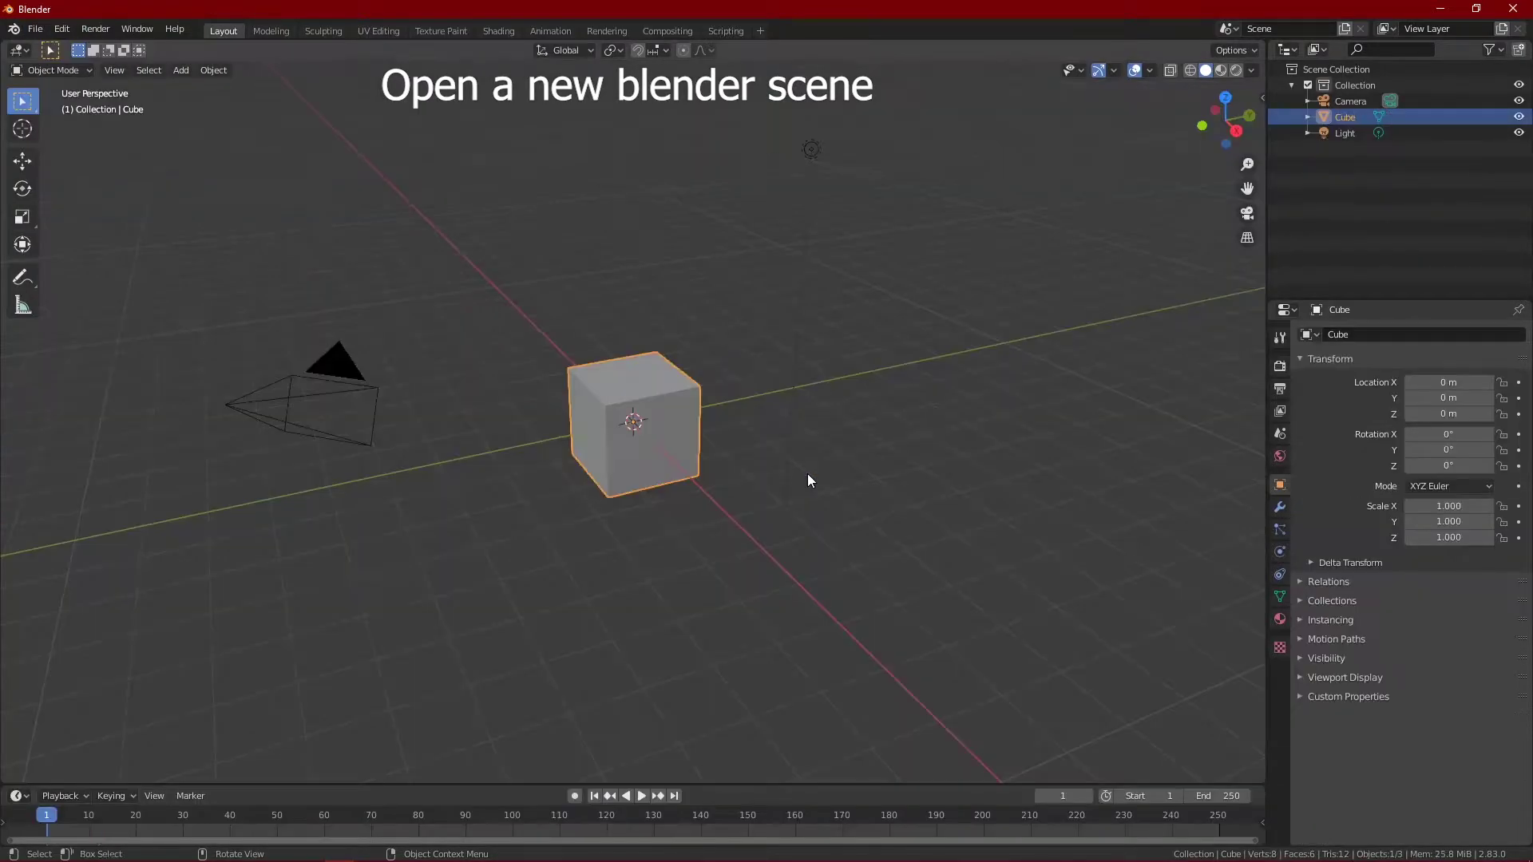
Step: Delete the default cube and light from the scene, keeping the camera
drag(966, 145, 655, 486)
key(x)
click(599, 541)
Step: Add a cylinder mesh at the origin with 64 vertices
key(shift+a)
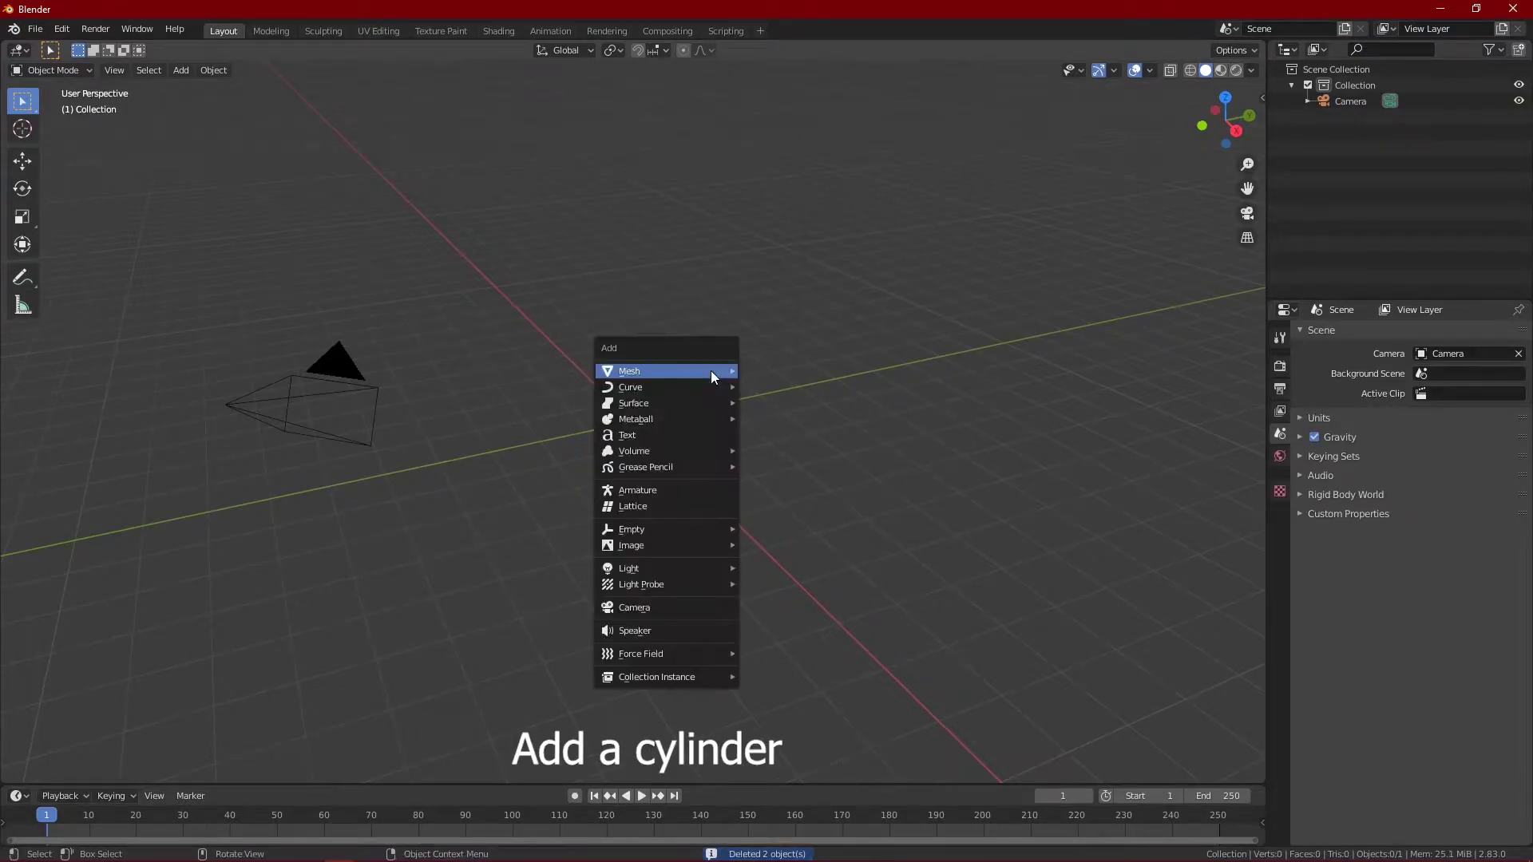
mouse_move(713, 371)
click(791, 450)
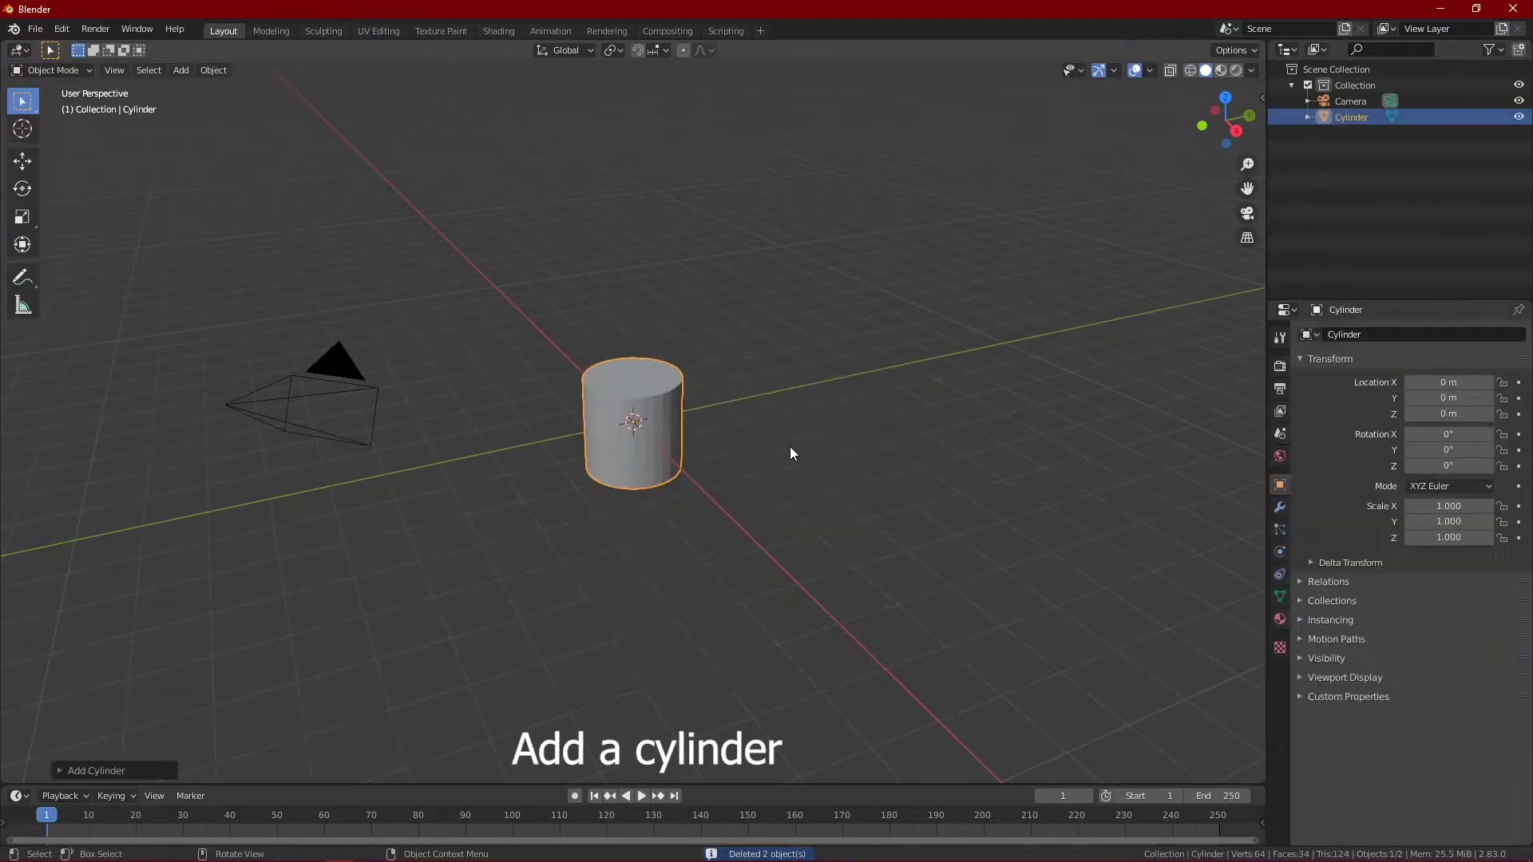
click(145, 769)
click(239, 579)
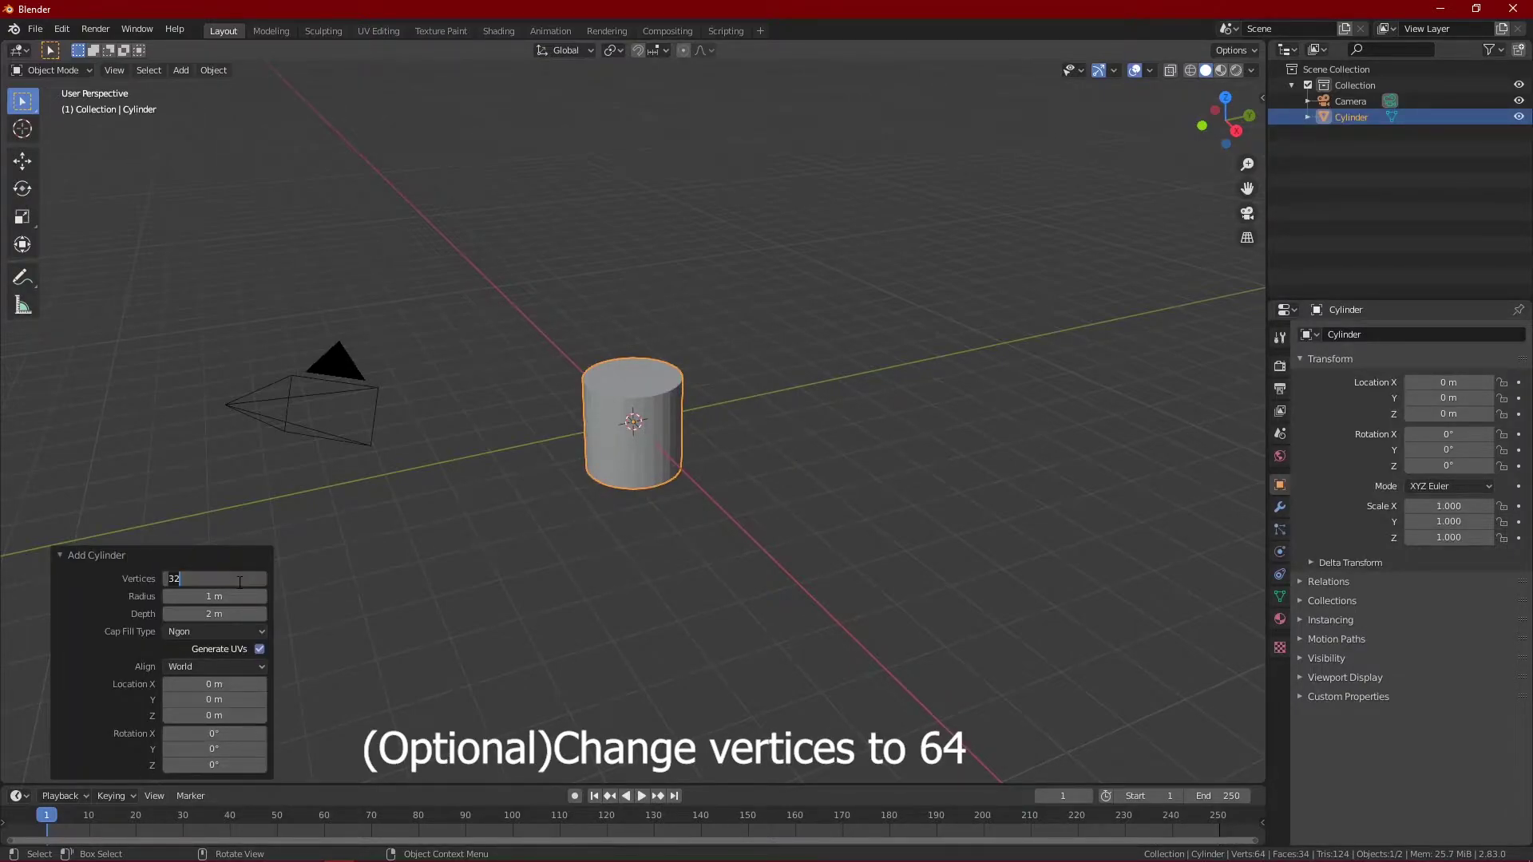
key(Return)
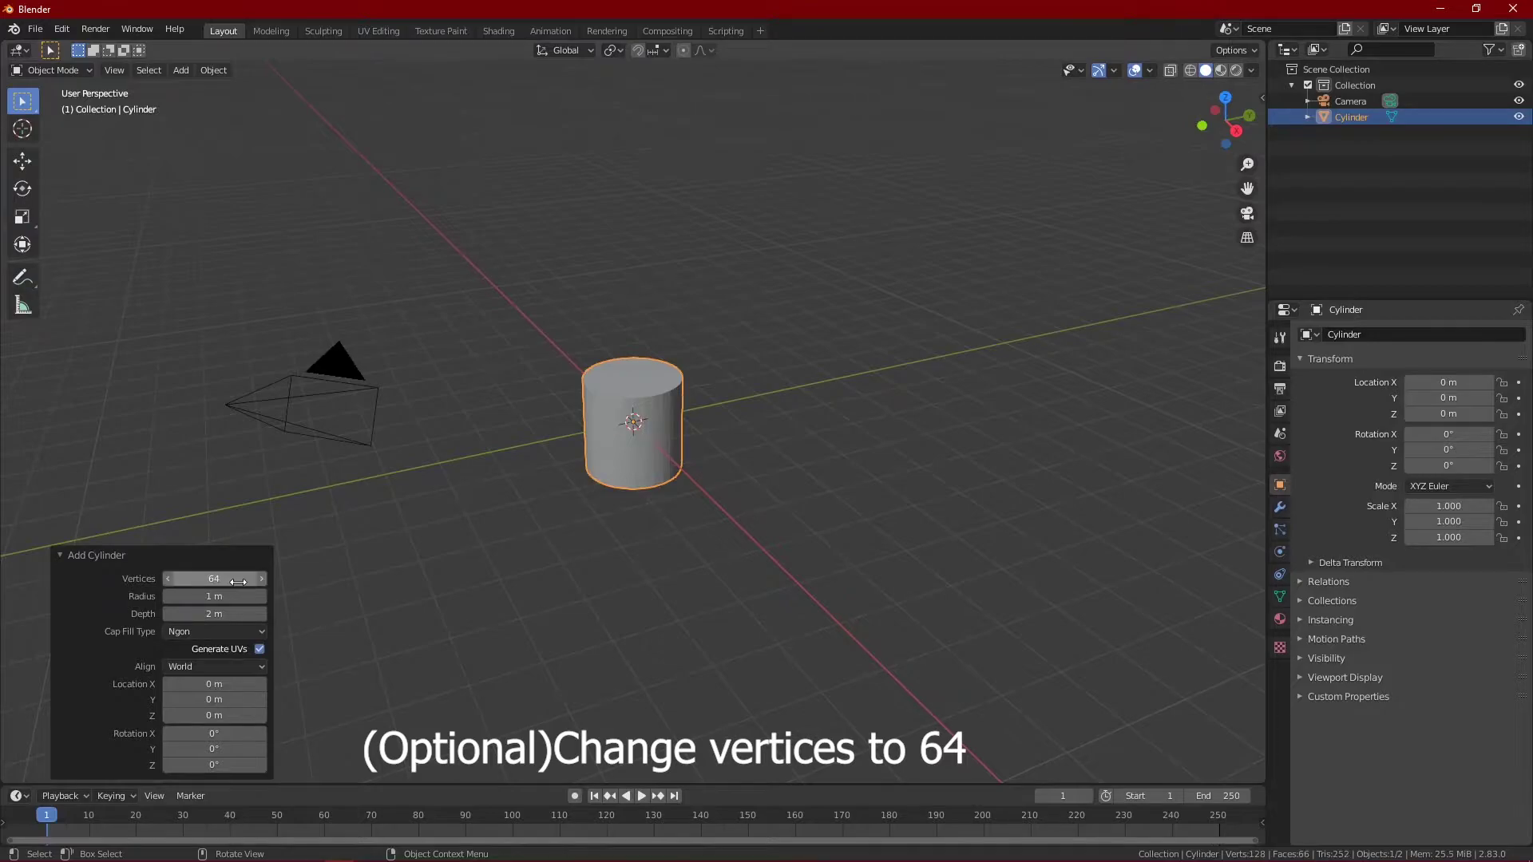
click(416, 659)
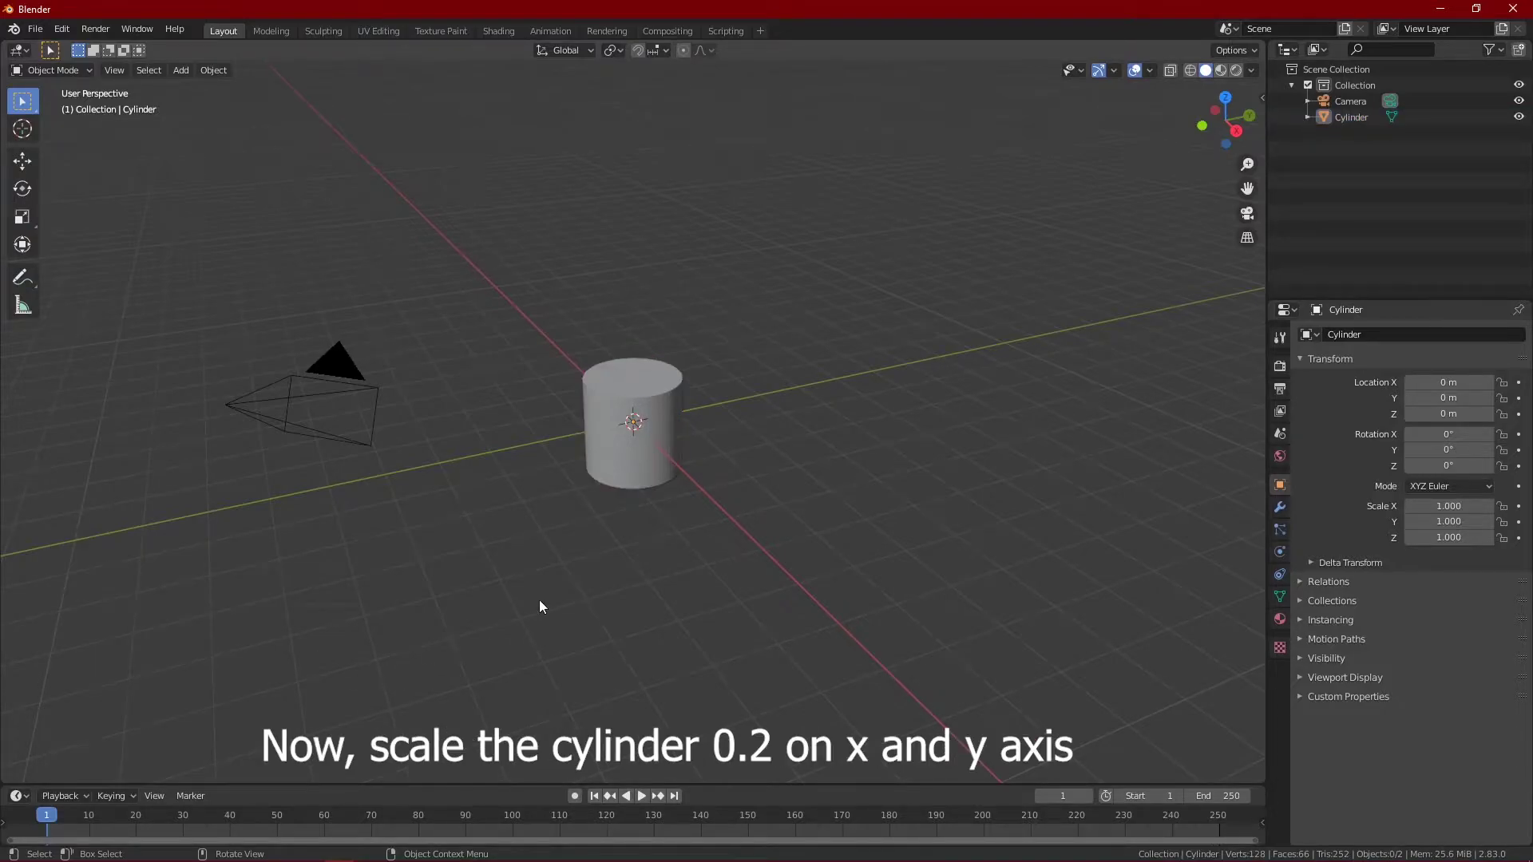
Step: Scale the cylinder by 0.2 along both the X and Y axes
click(624, 482)
key(s)
text(x)
text(0.2)
key(Return)
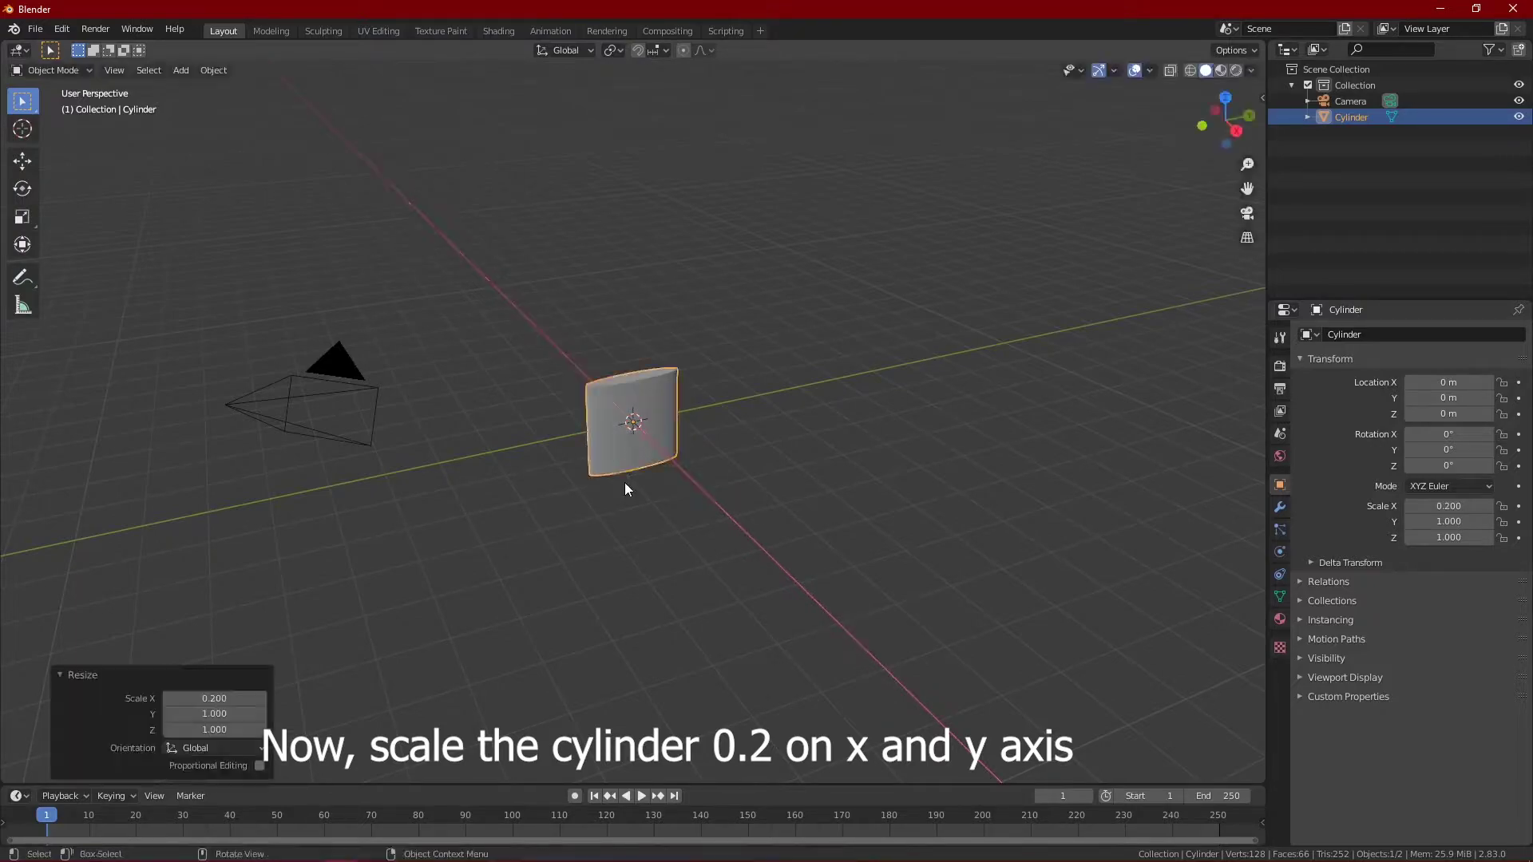
key(s)
text(y)
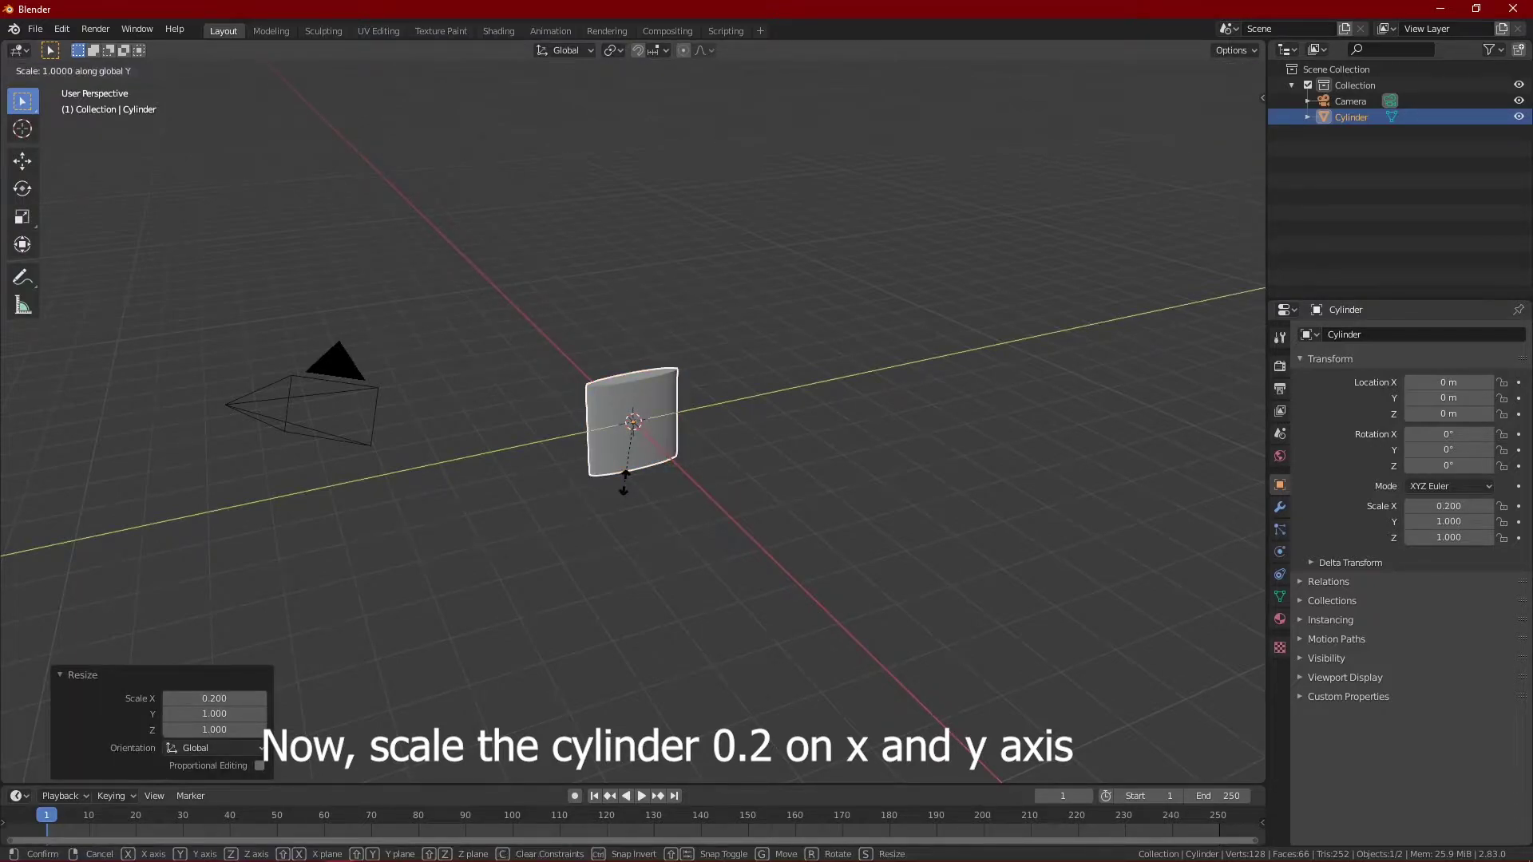
text(.2)
key(Return)
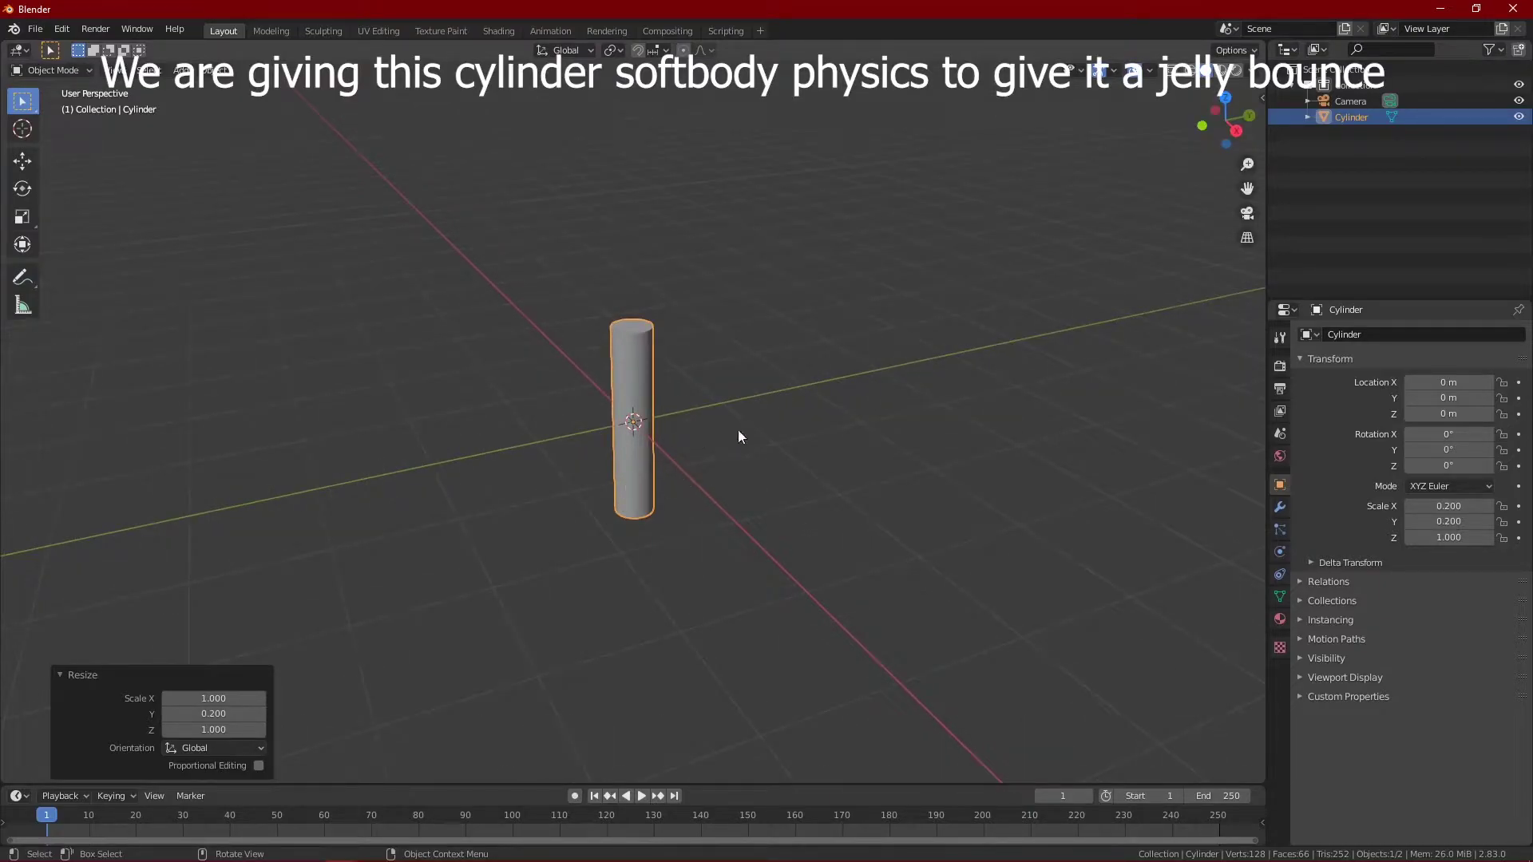
Step: Enable Soft Body physics on the cylinder, turn off Goal and expand the Edges settings
click(1280, 553)
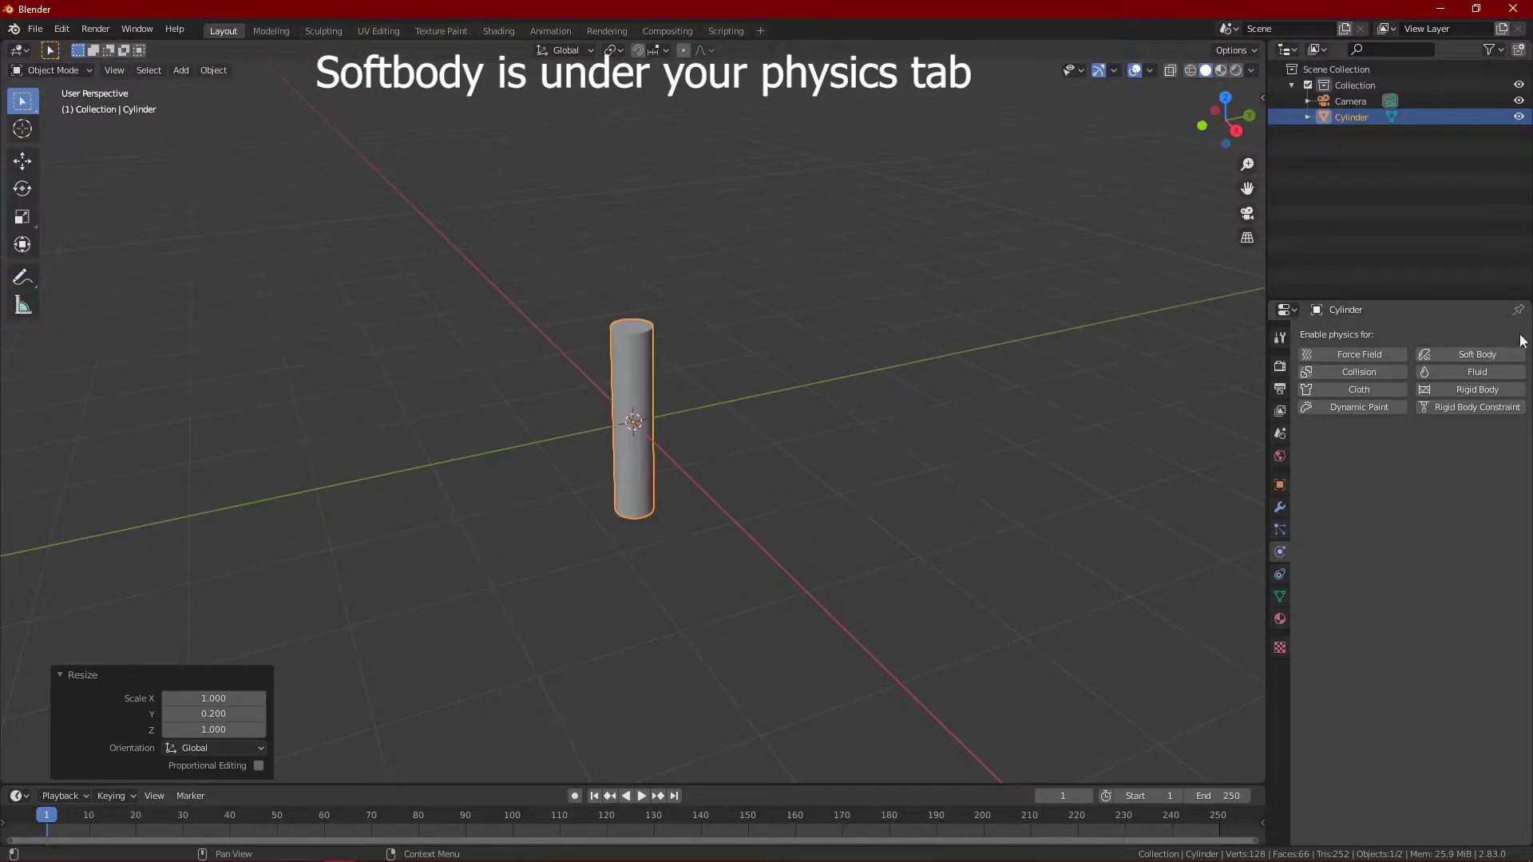
click(1452, 354)
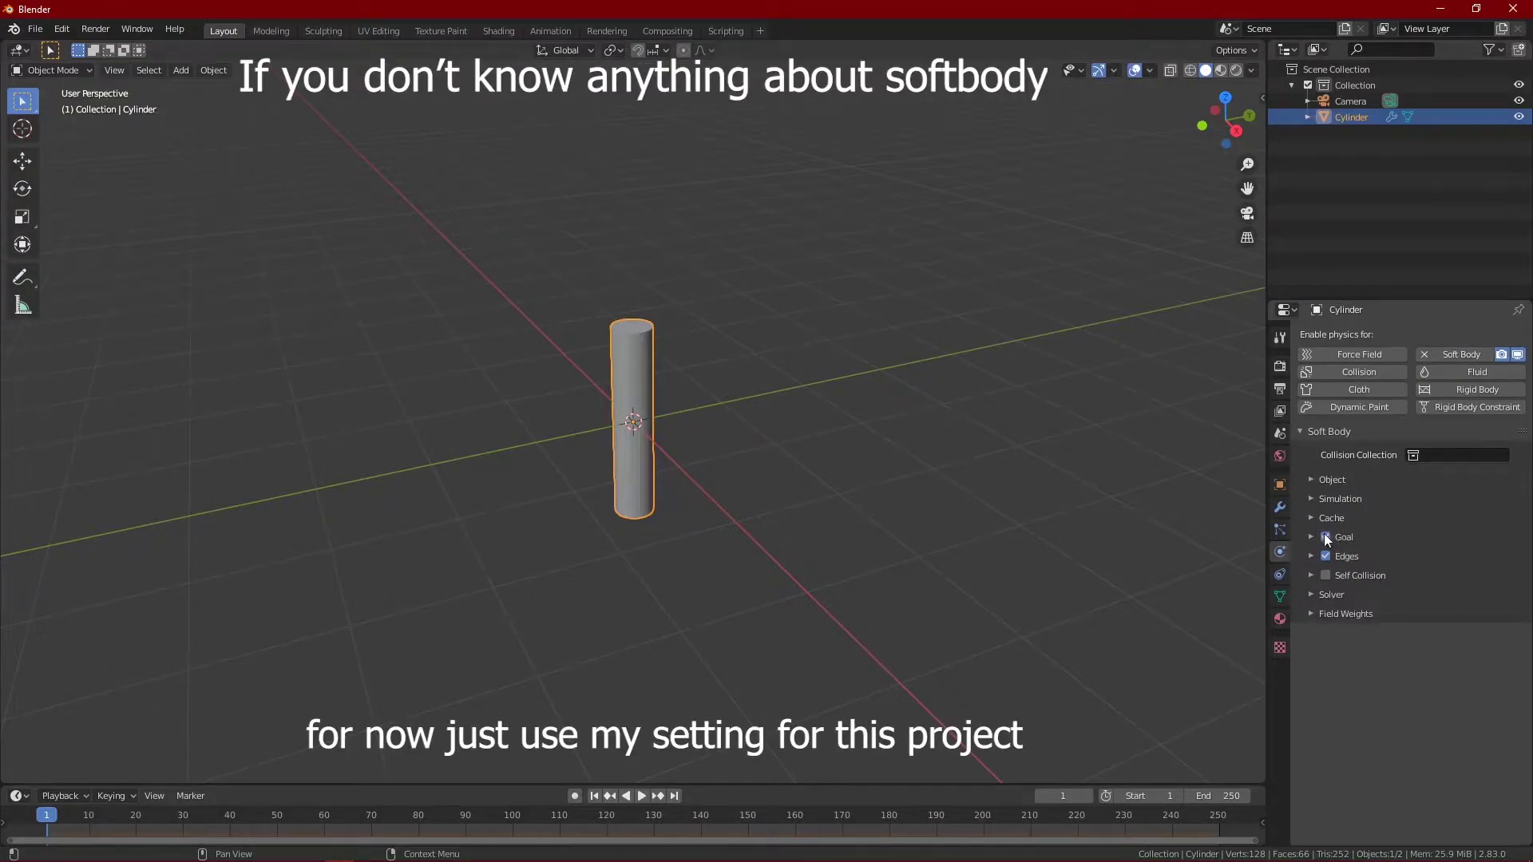
click(1343, 559)
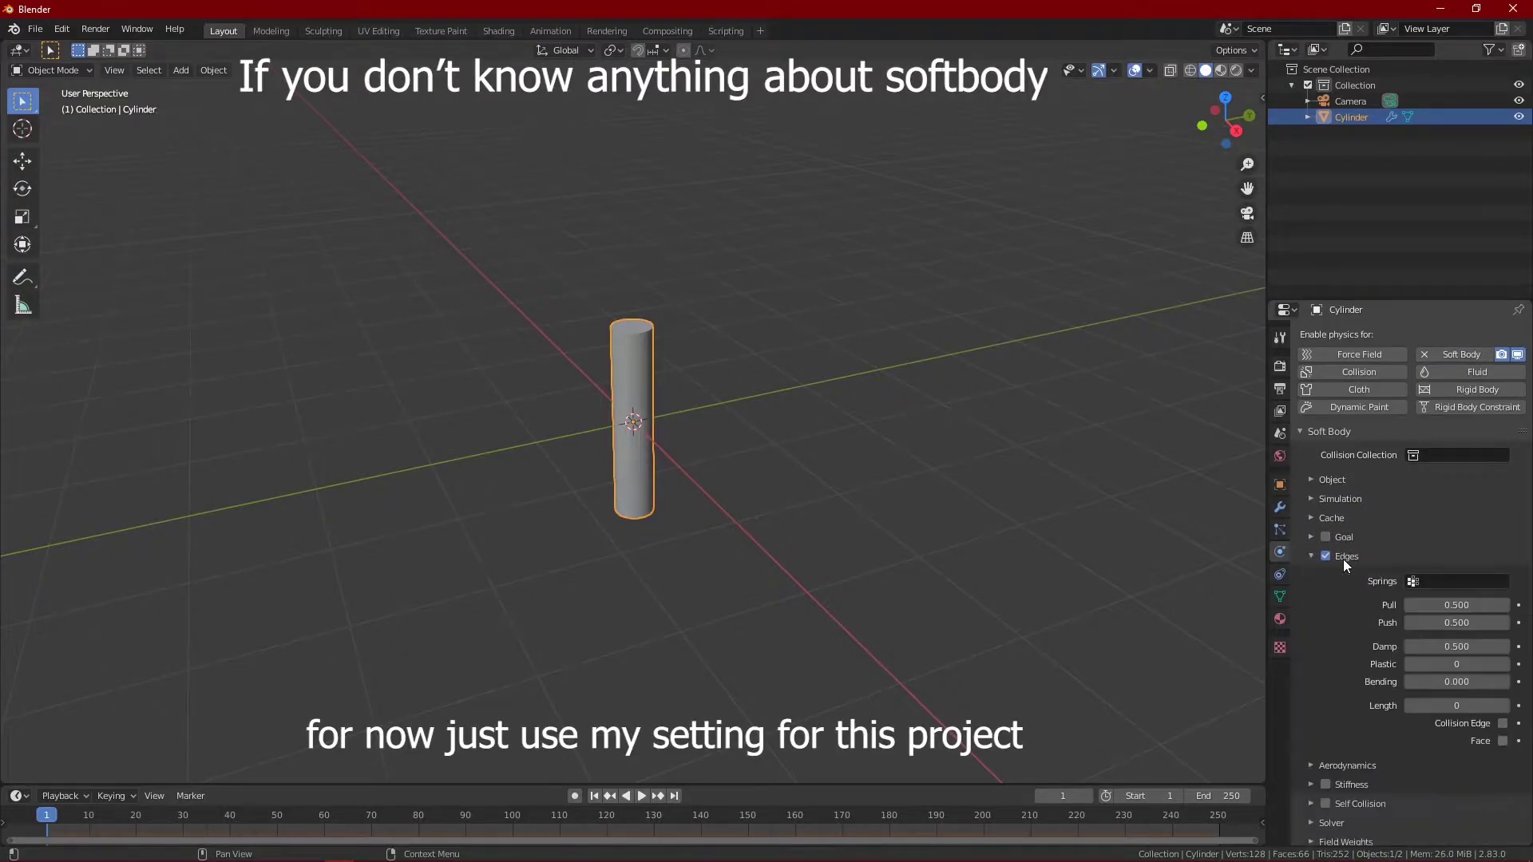
Step: Set the soft body edges' Pull to 0.1, Push to 0.8 and Bending to 8
click(1449, 606)
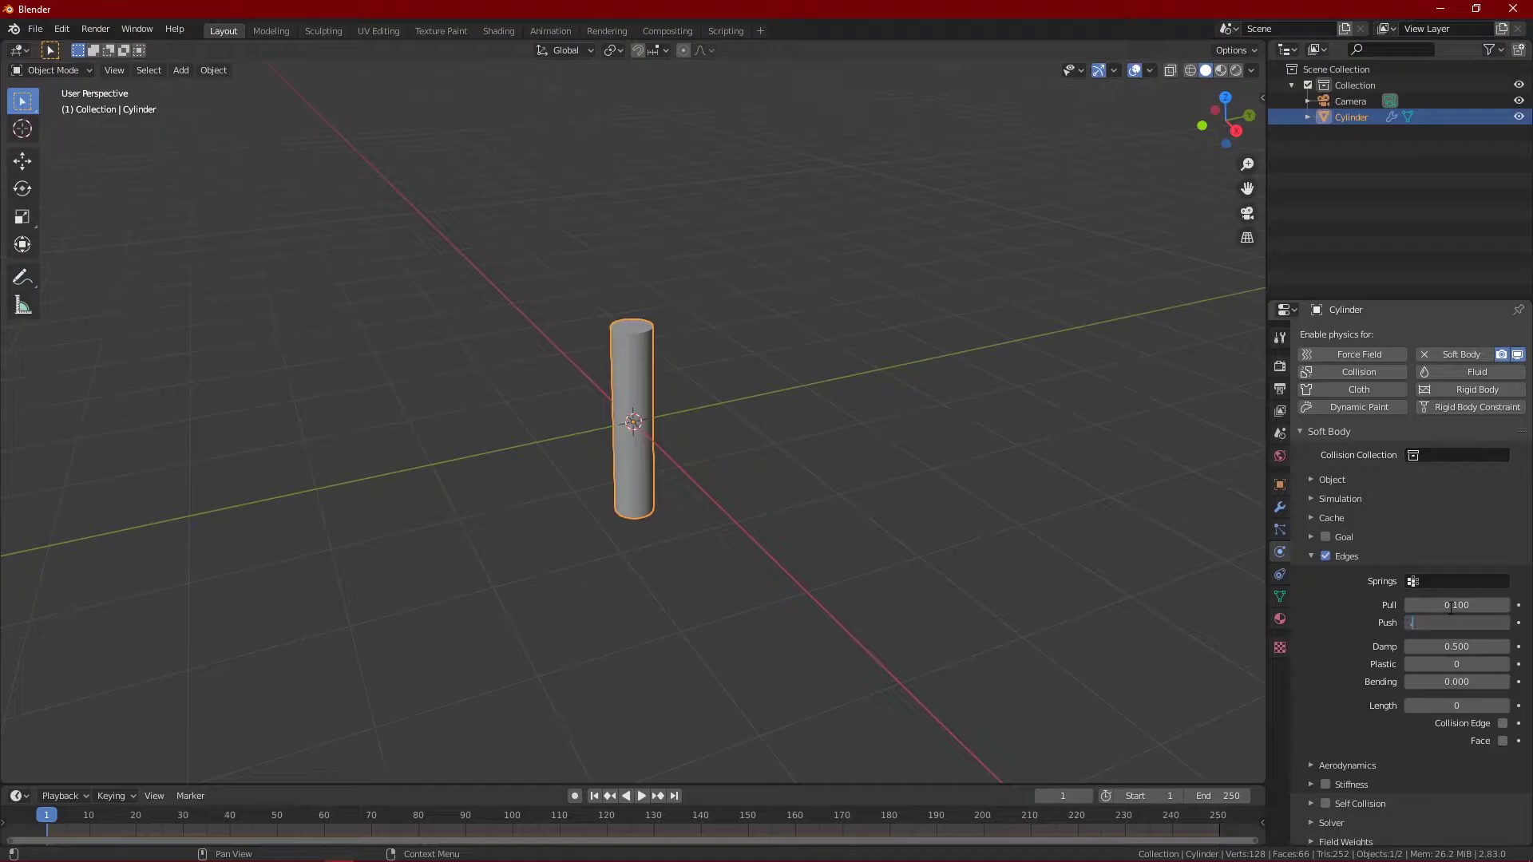
key(Return)
click(1465, 681)
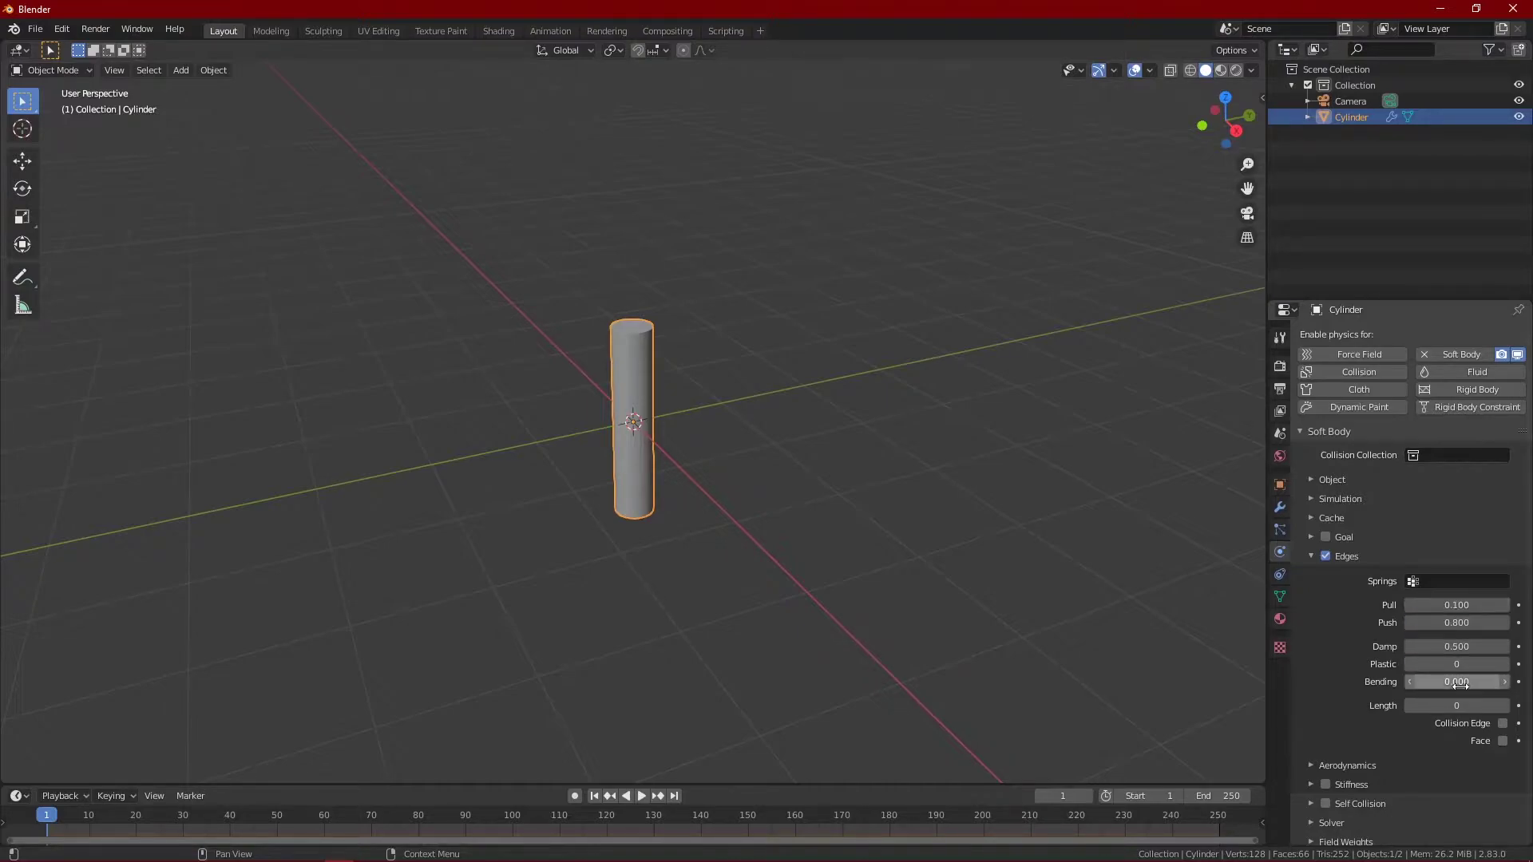
text(2.0)
key(Return)
scroll(1461, 680, down, 1)
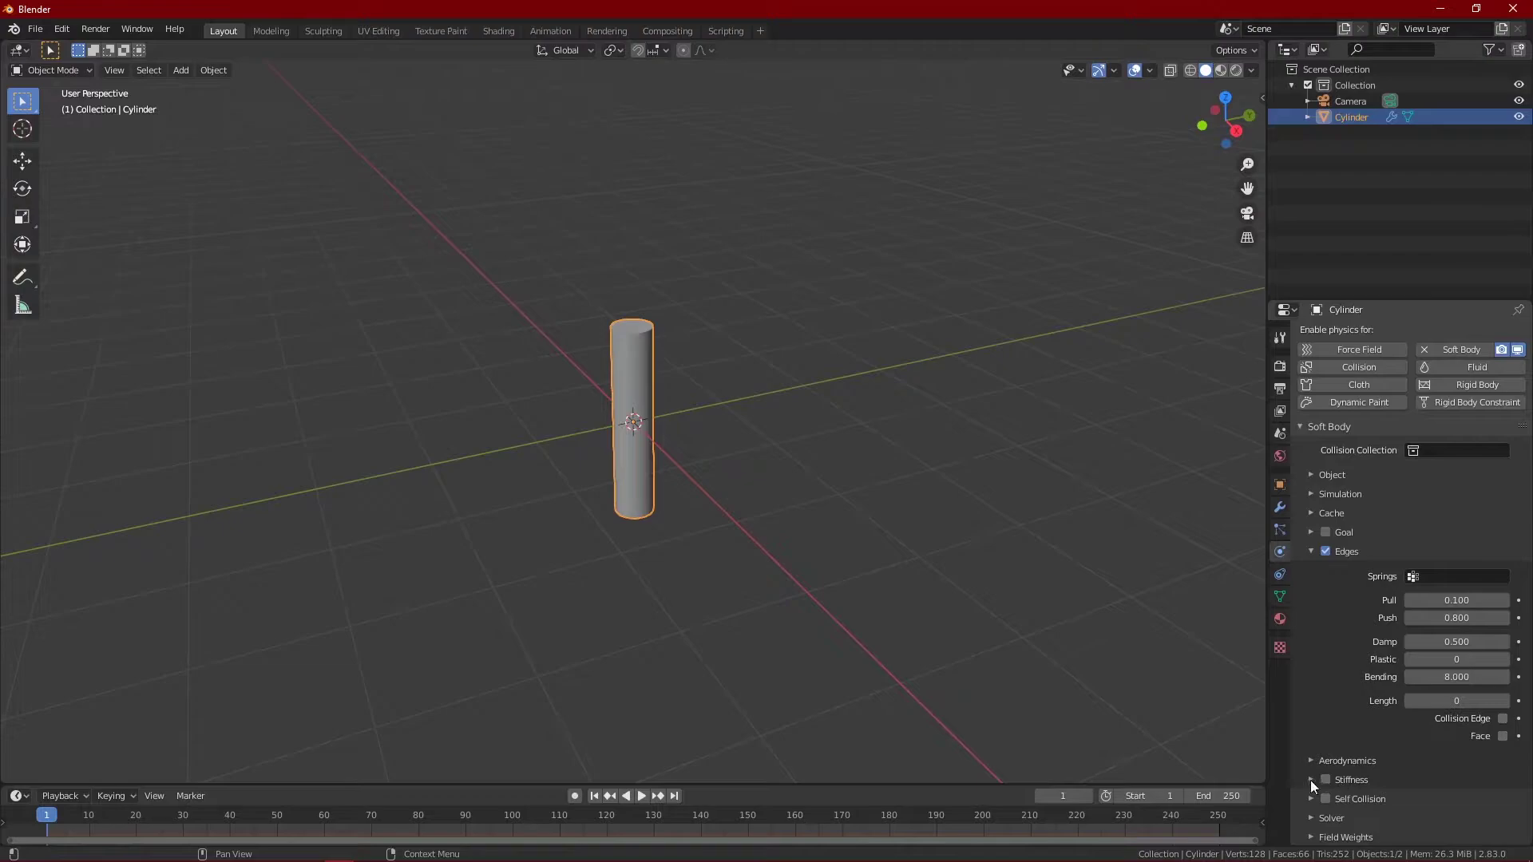
Step: Add a plane at the origin and scale it up by about 14.7 as a floor
click(727, 634)
key(shift+a)
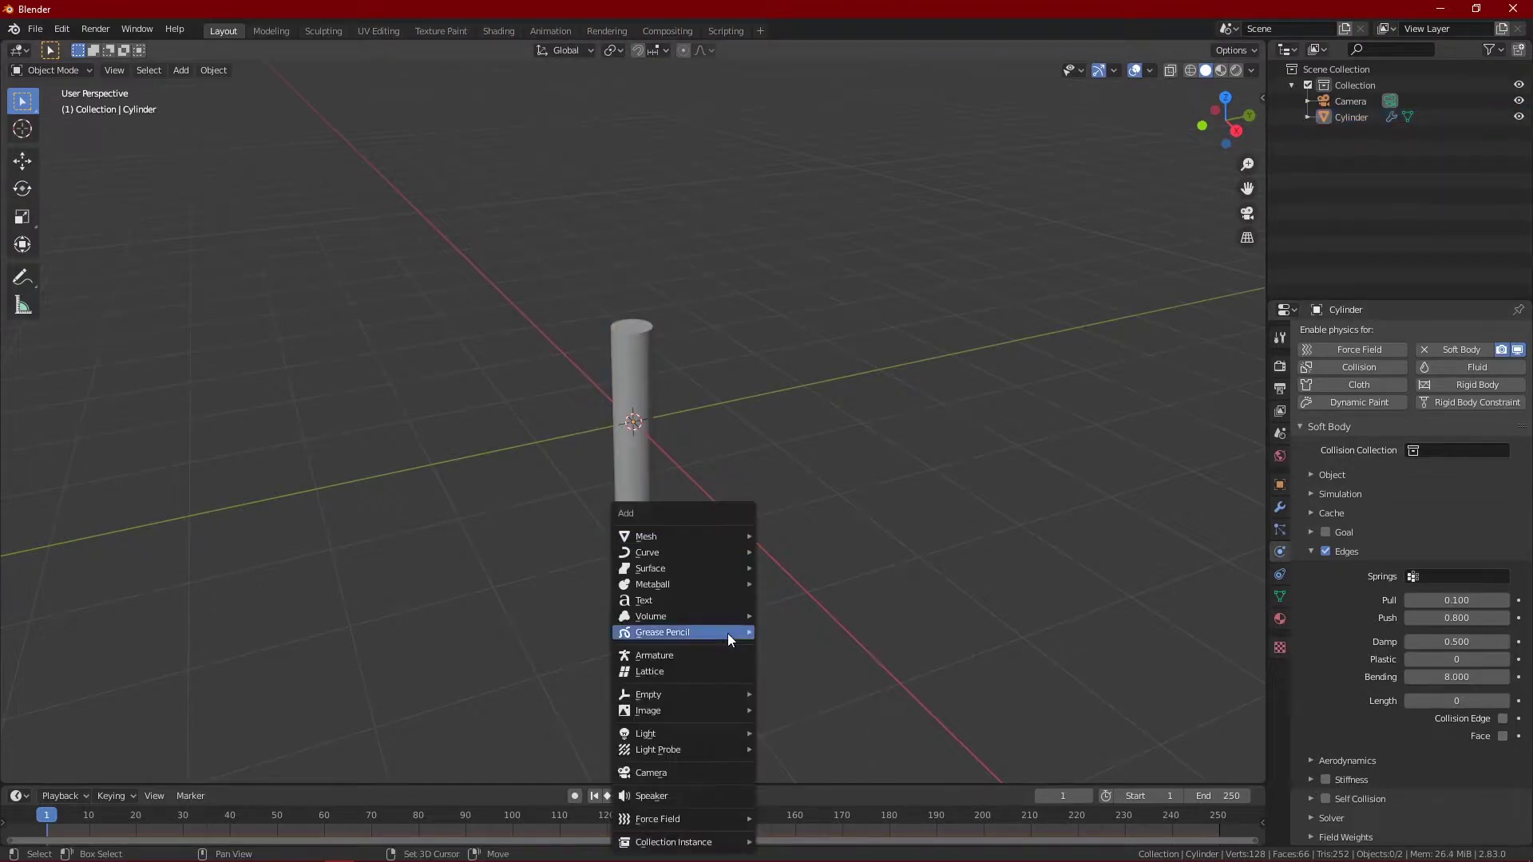
mouse_move(739, 537)
click(799, 532)
key(s)
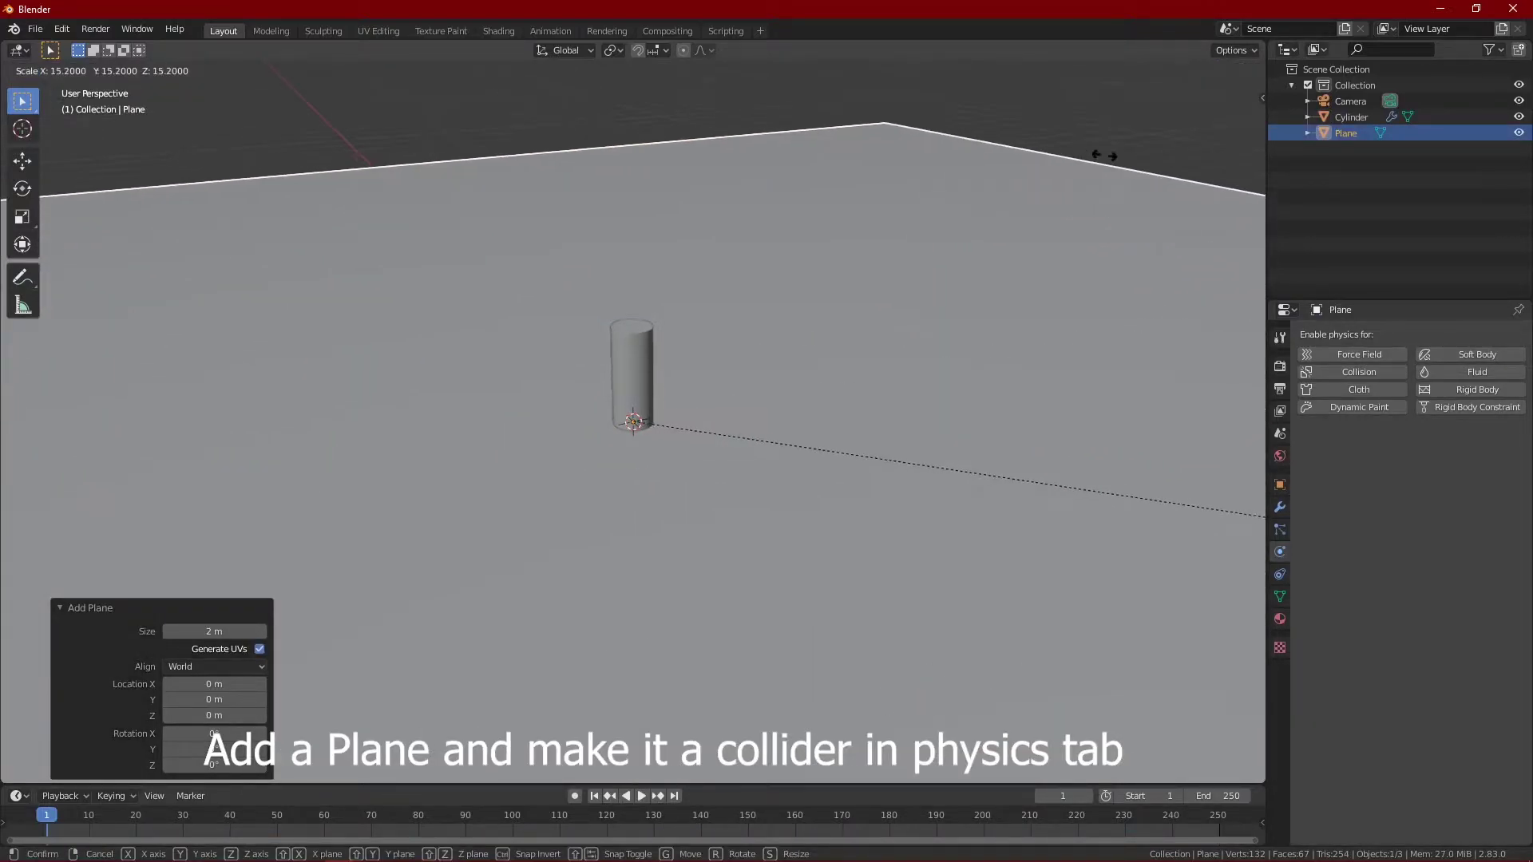
click(1033, 607)
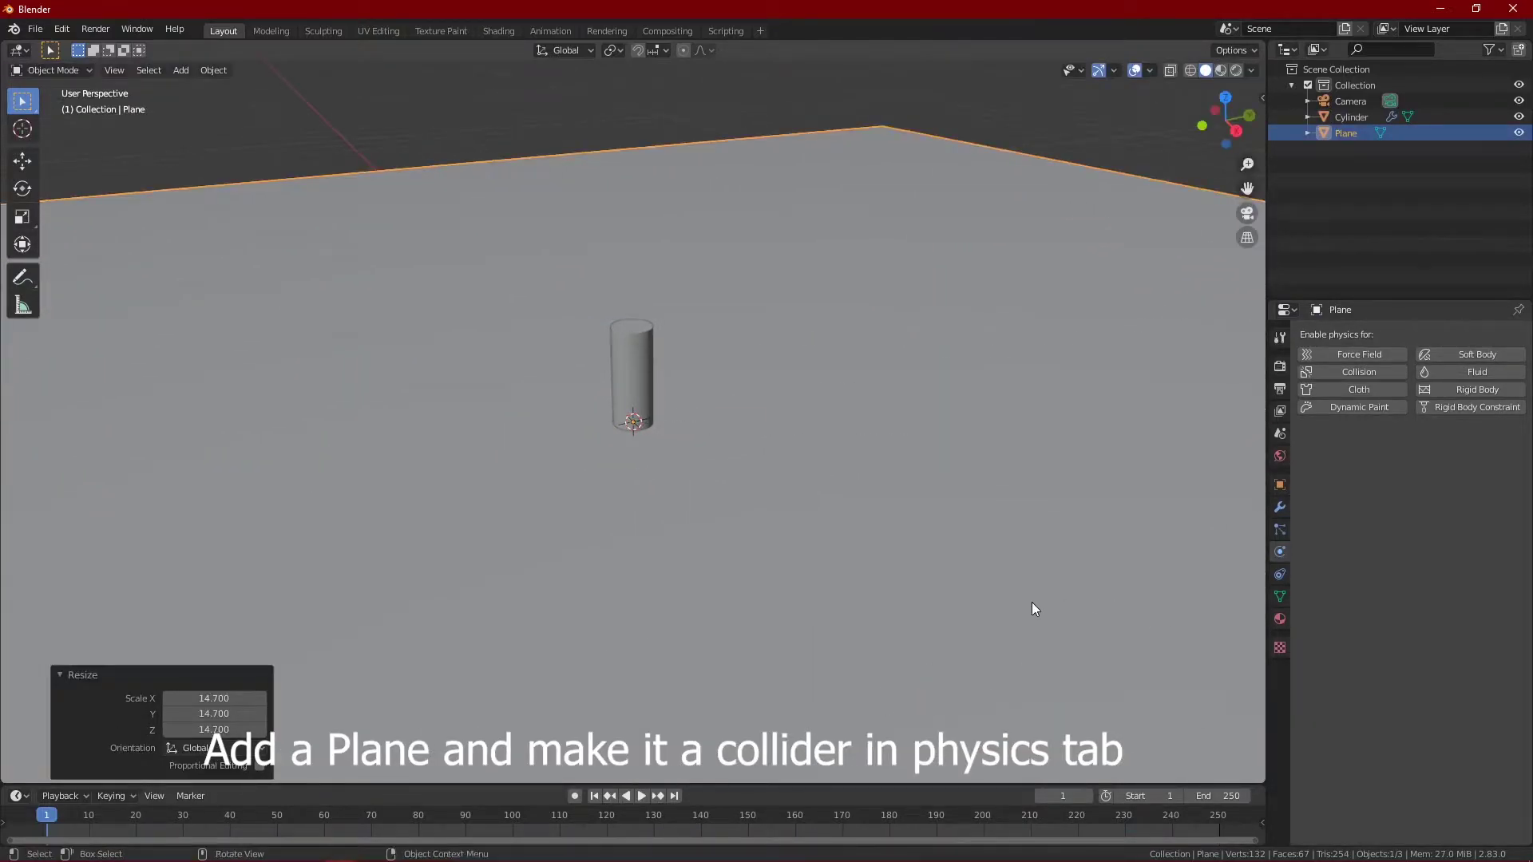
Step: Move the cylinder 2 m up along the Z axis so it sits above the plane
click(625, 353)
key(g)
key(z)
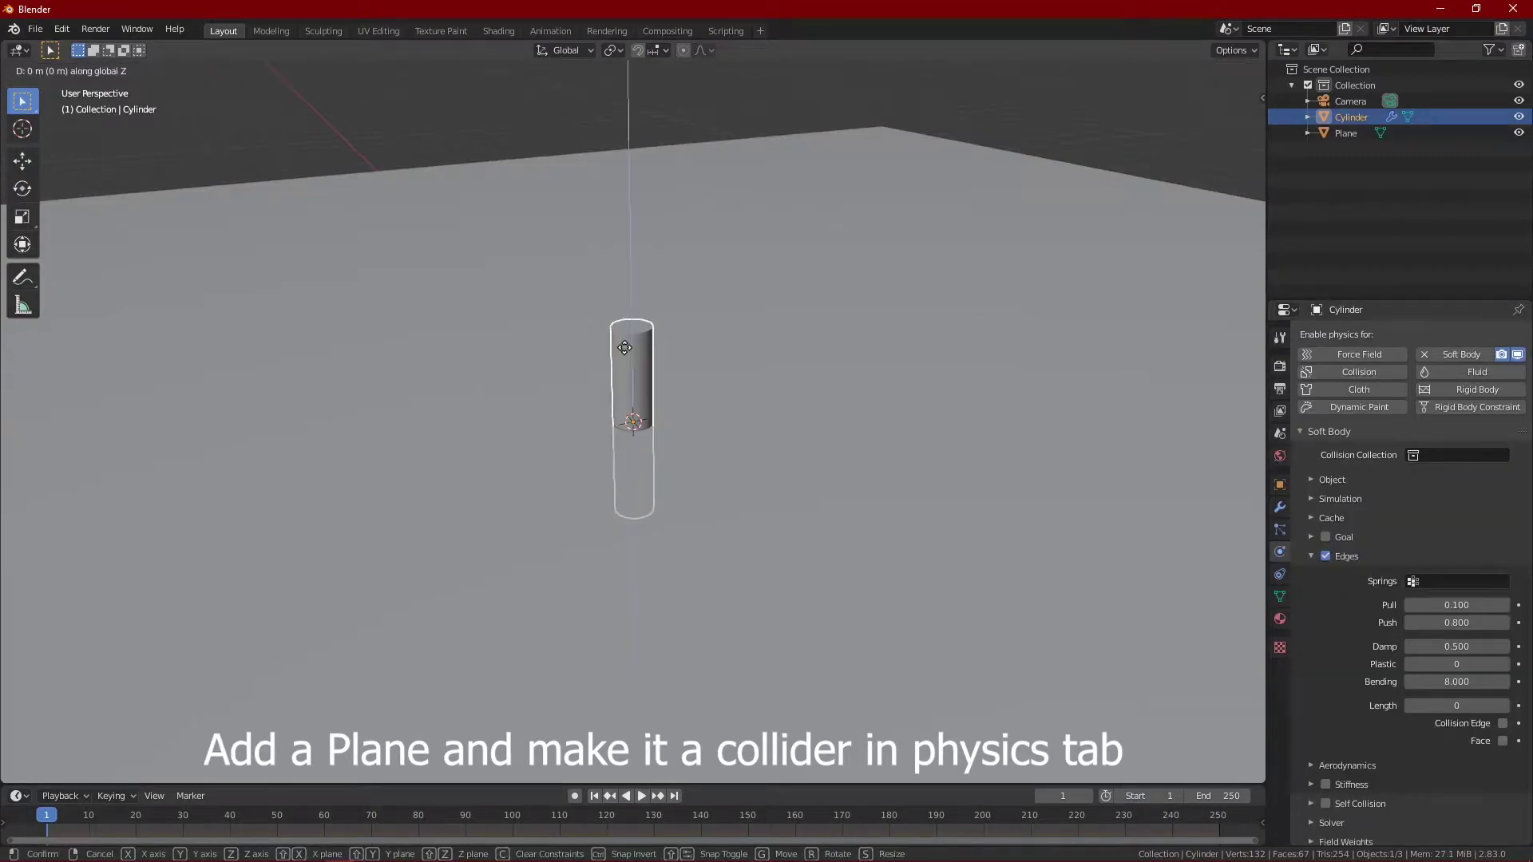
key(2)
key(Return)
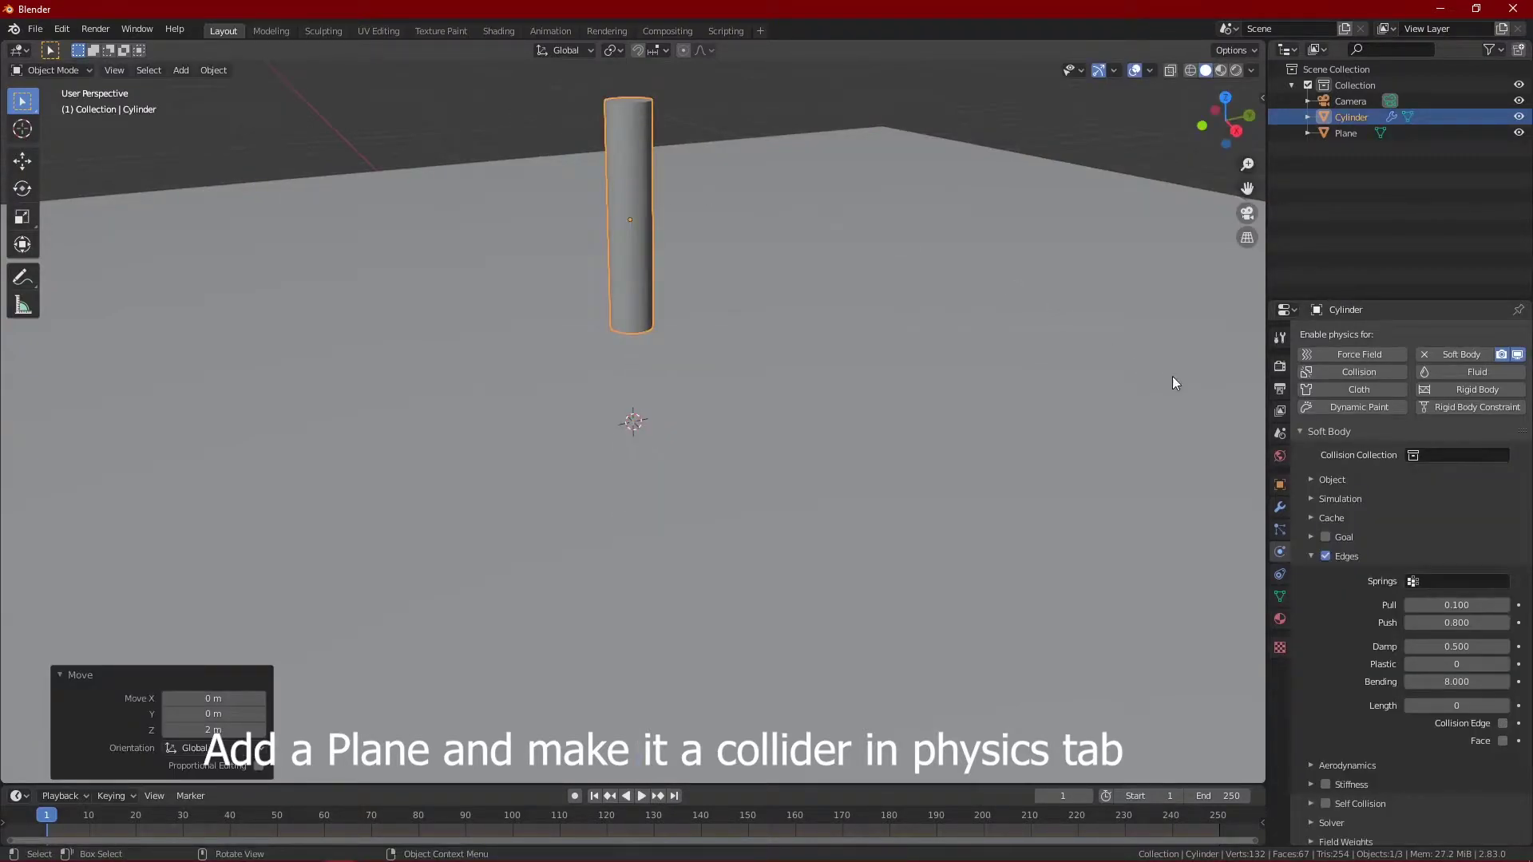
Step: Enable Collision physics on the plane and deselect it
click(965, 372)
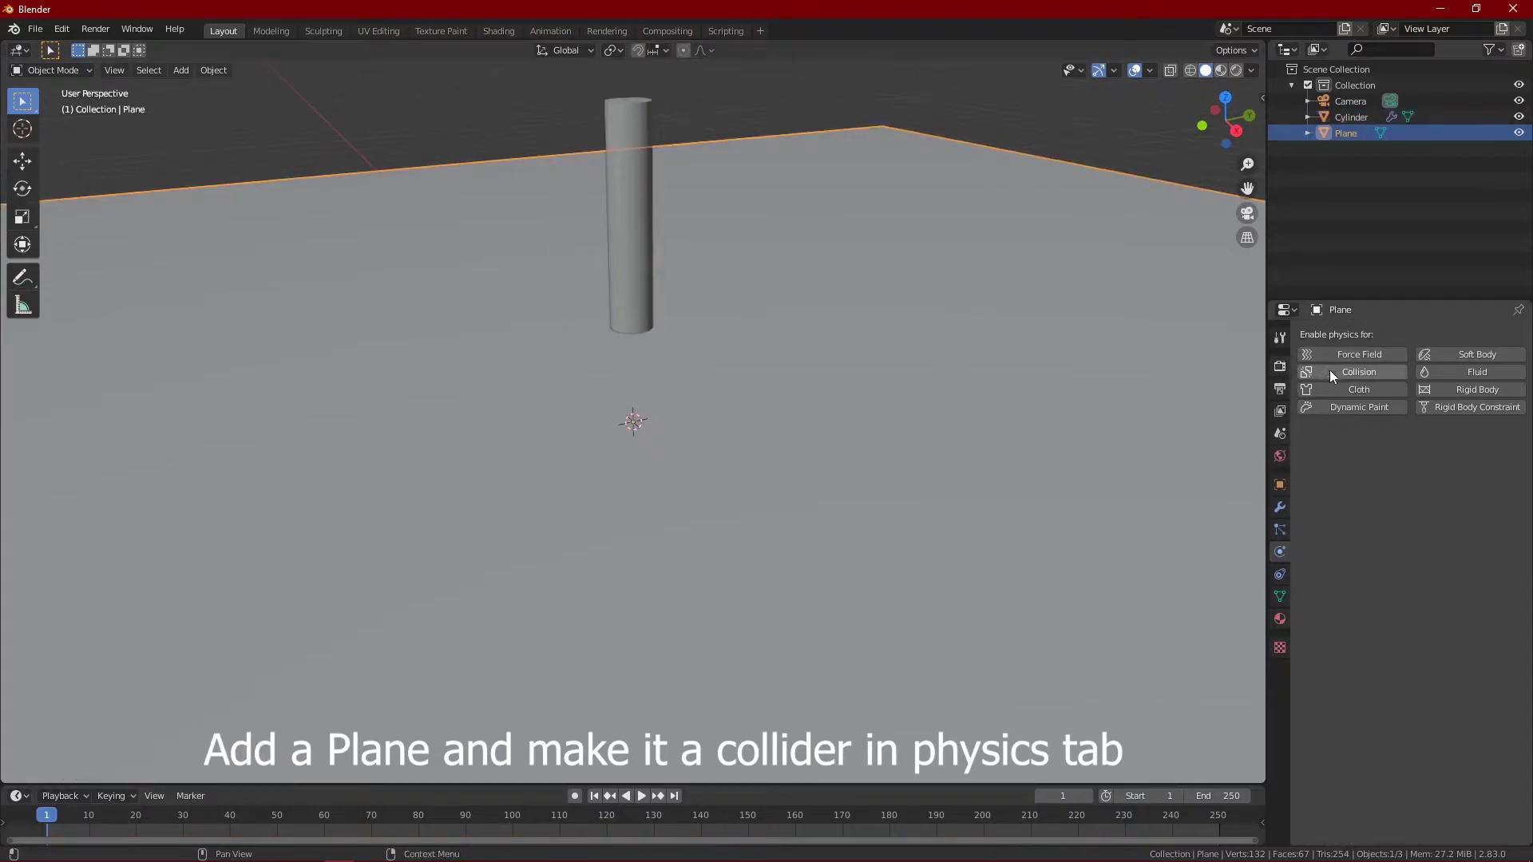
click(1337, 372)
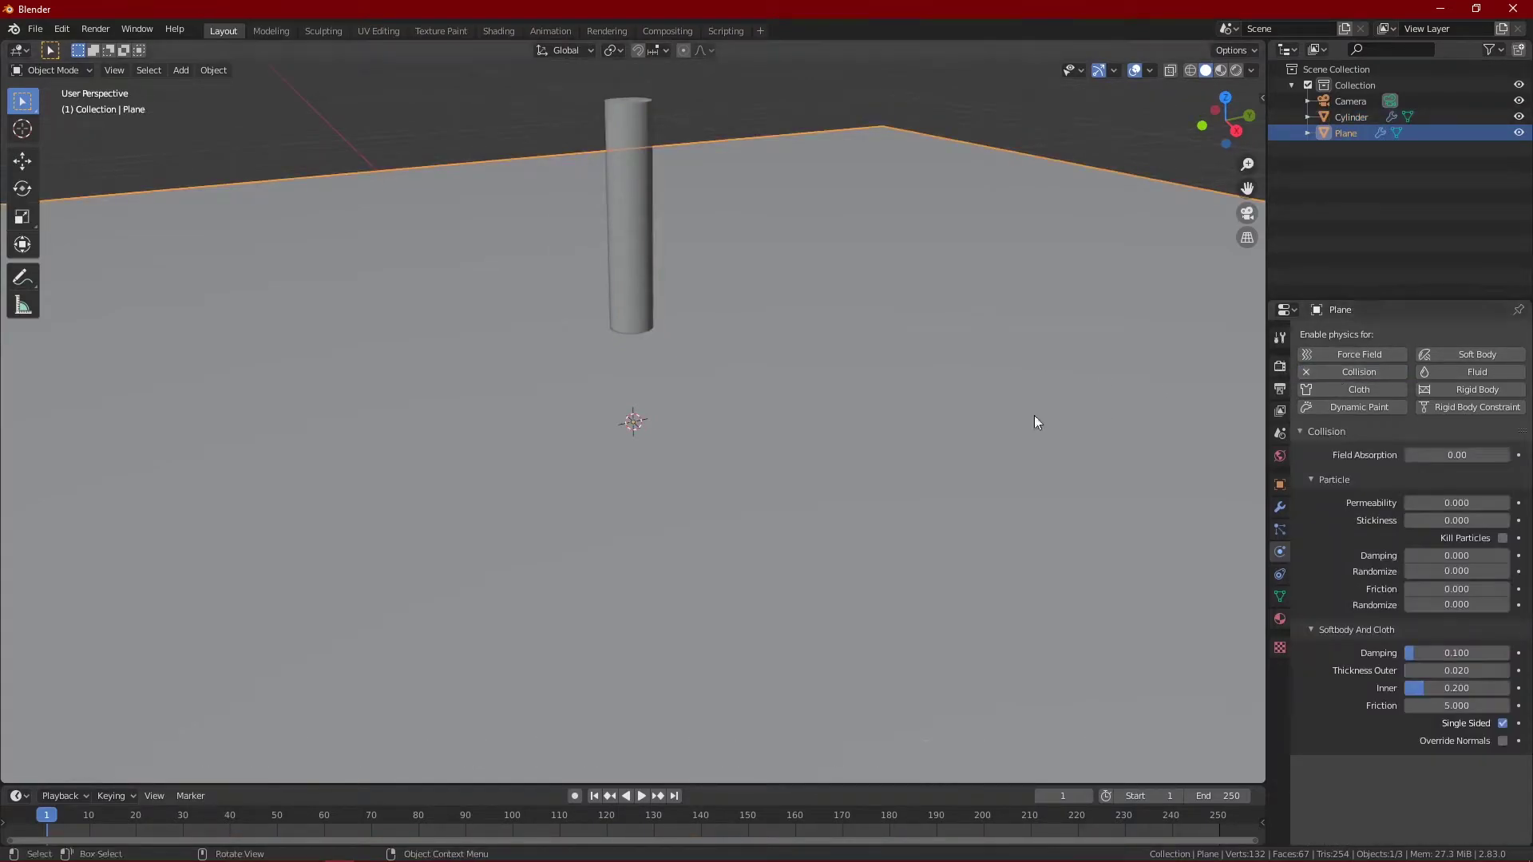
click(1026, 121)
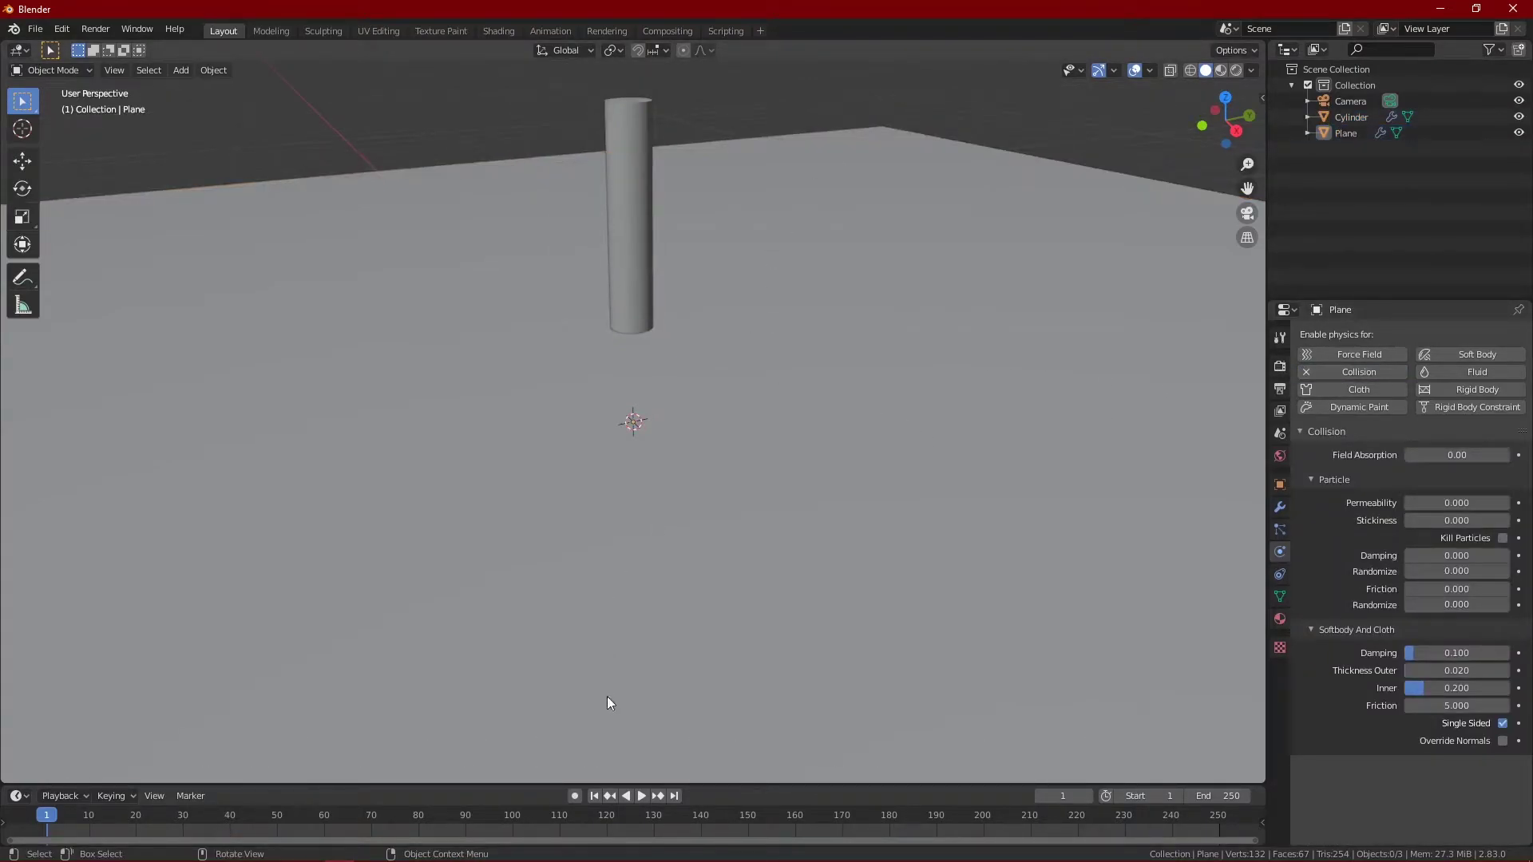
Step: Play the soft body simulation of the falling cylinder and return to the first frame
click(643, 797)
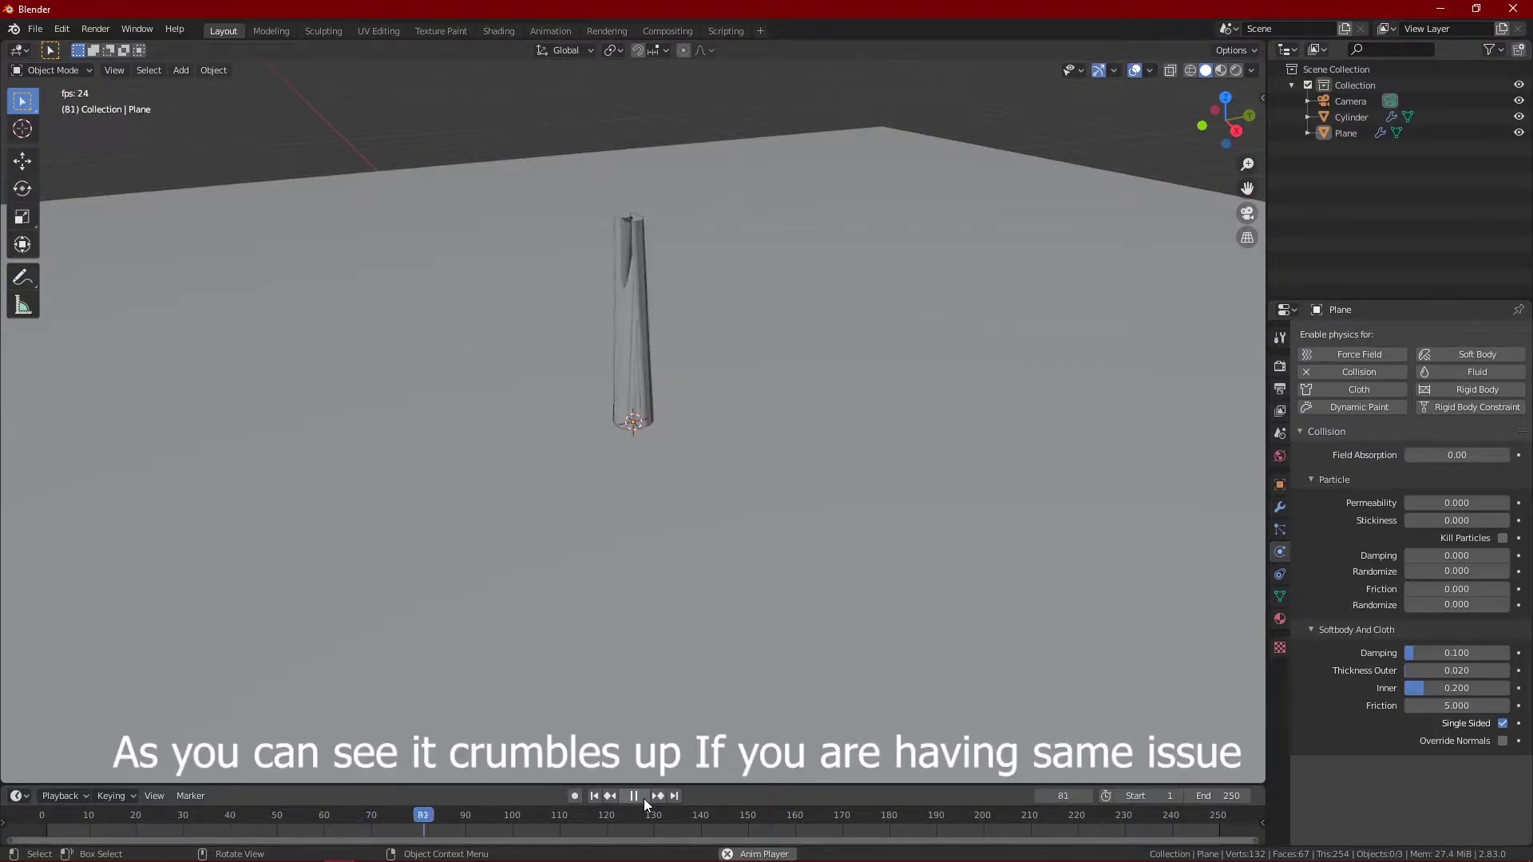
click(642, 797)
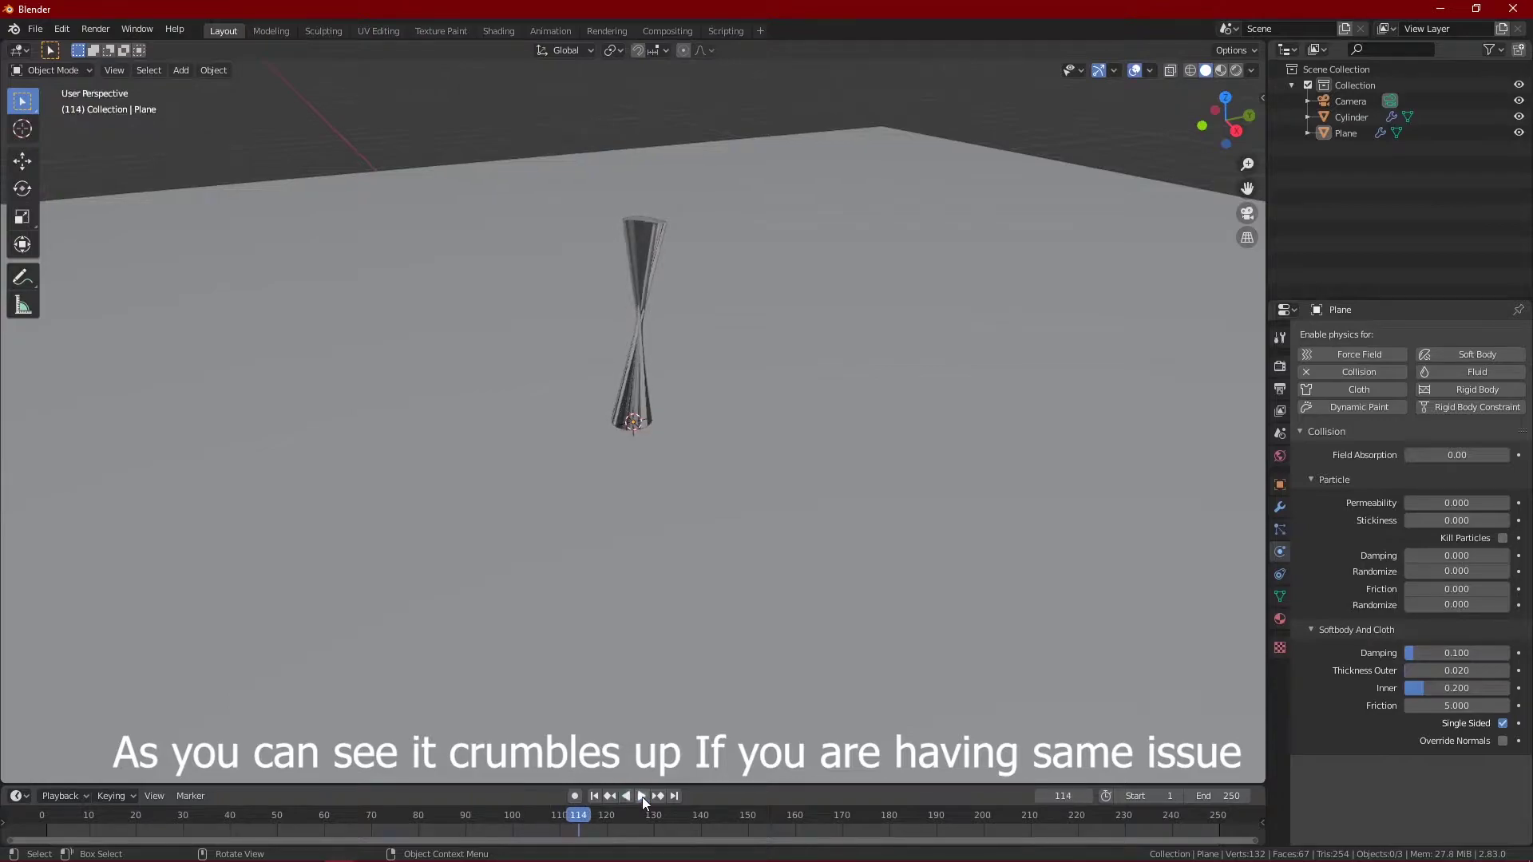
click(594, 796)
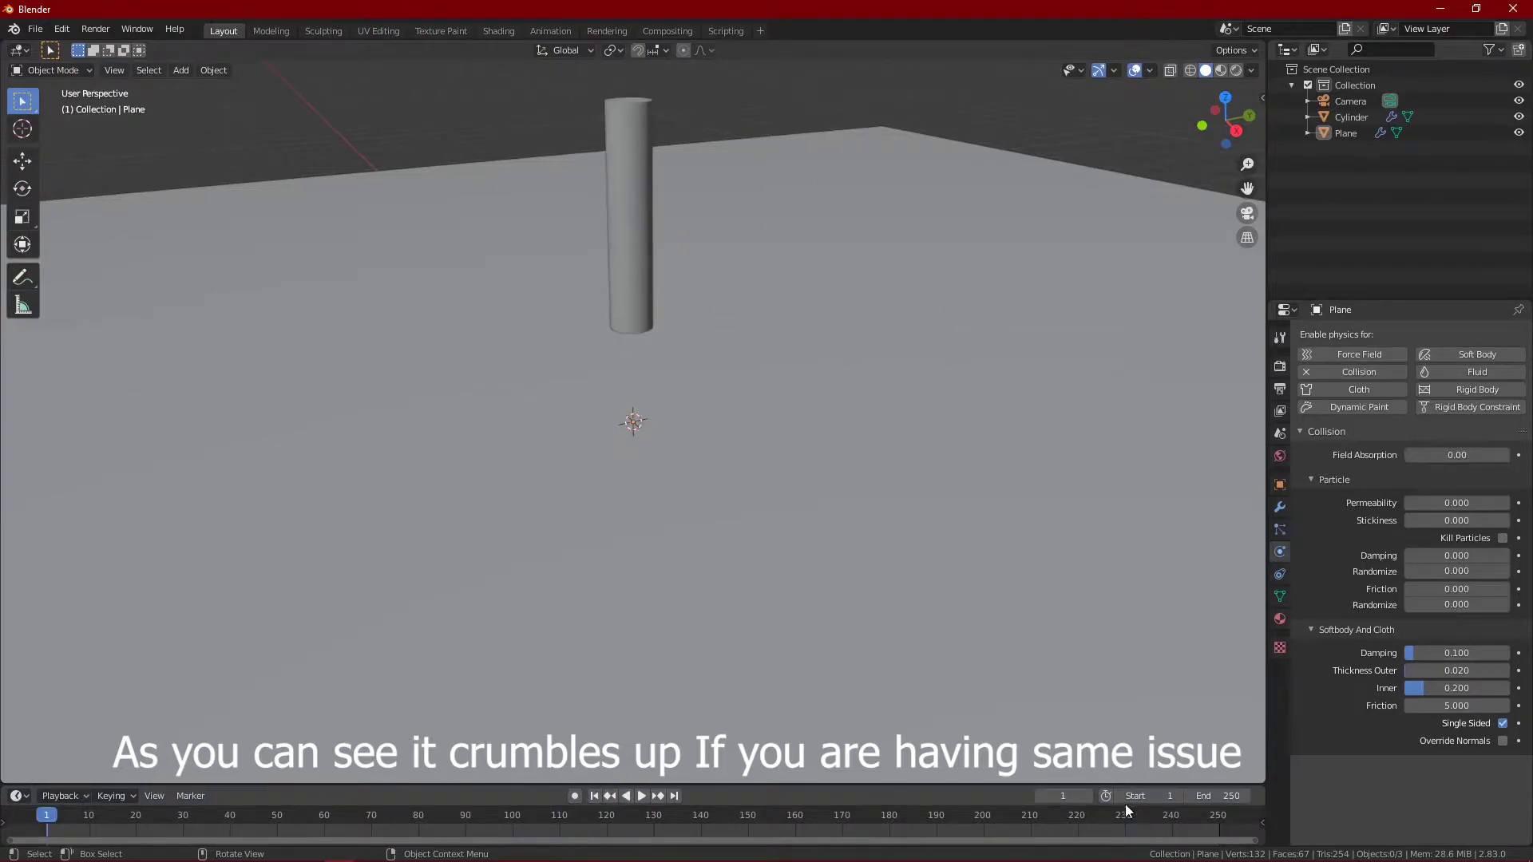
Step: Set the animation's end frame to 50 and enlarge the timeline area
click(1226, 797)
text(50)
key(Return)
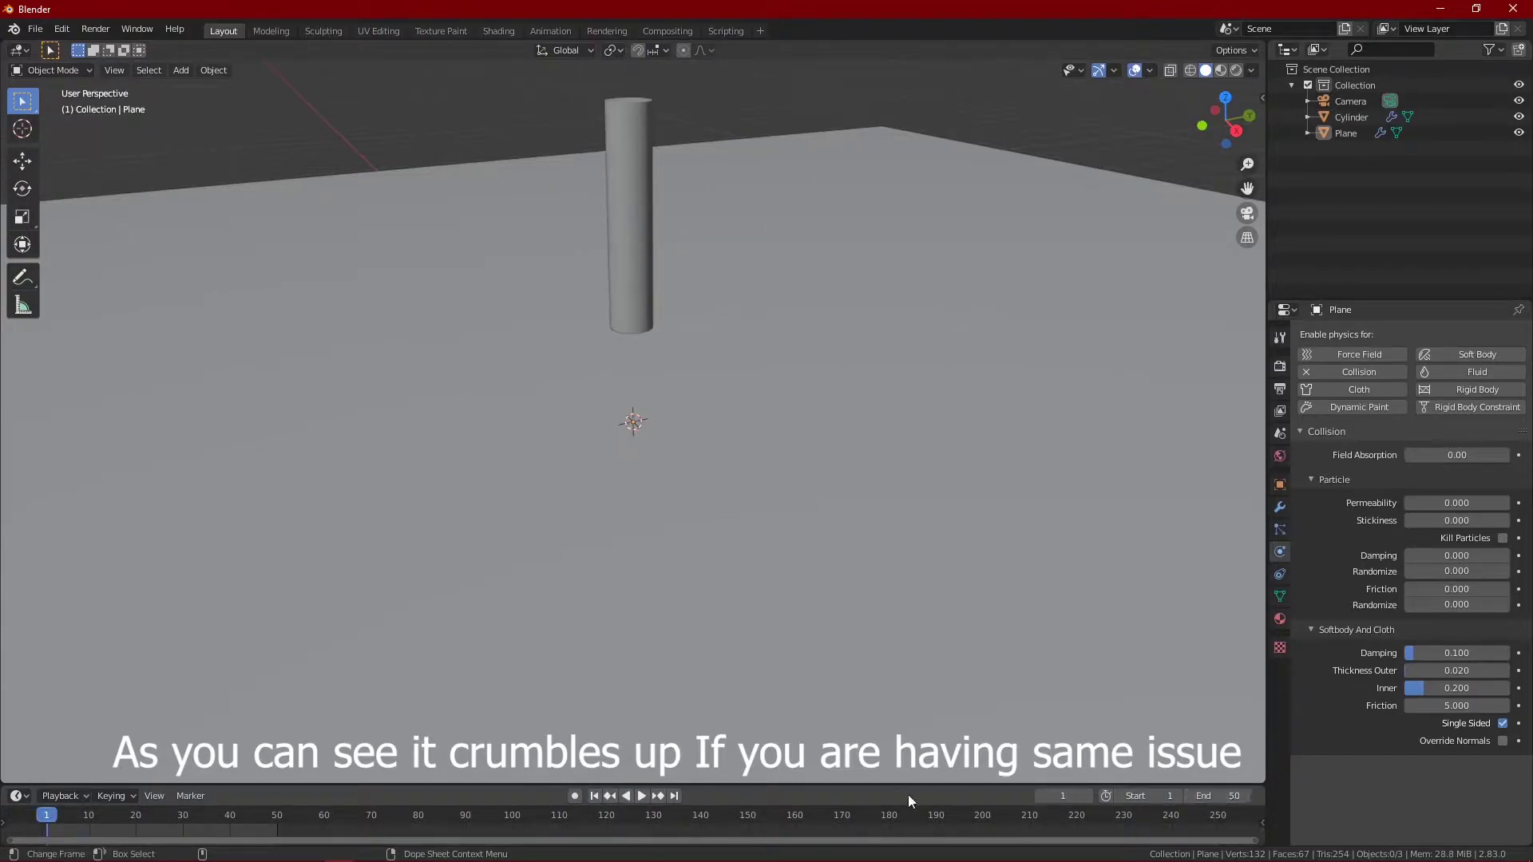
drag(909, 784, 915, 711)
Step: Enable Self Collision for the cylinder's soft body physics and expand its settings
click(629, 174)
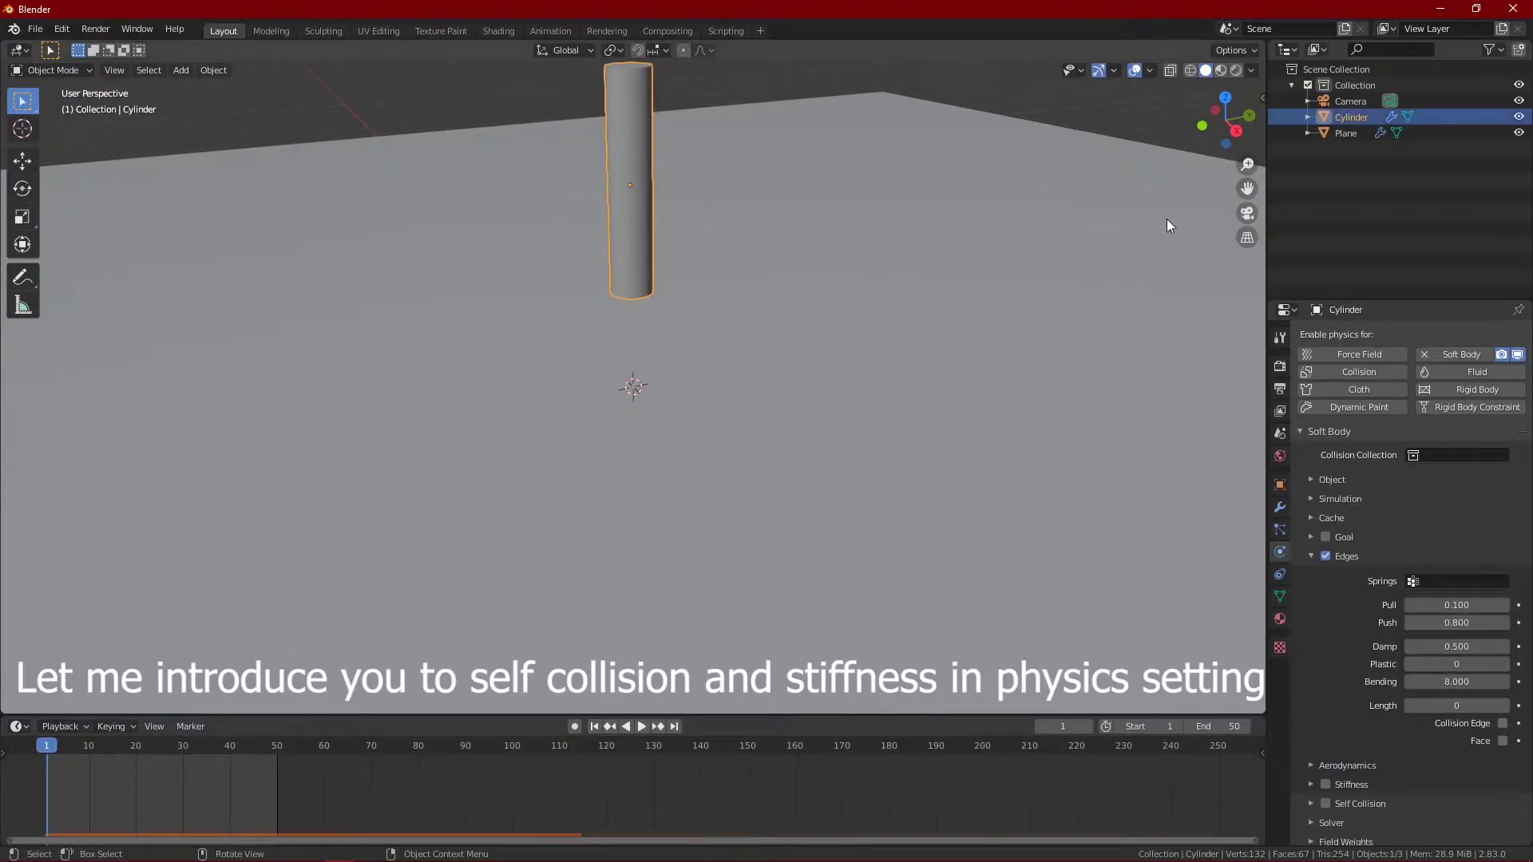
drag(1248, 188, 1247, 259)
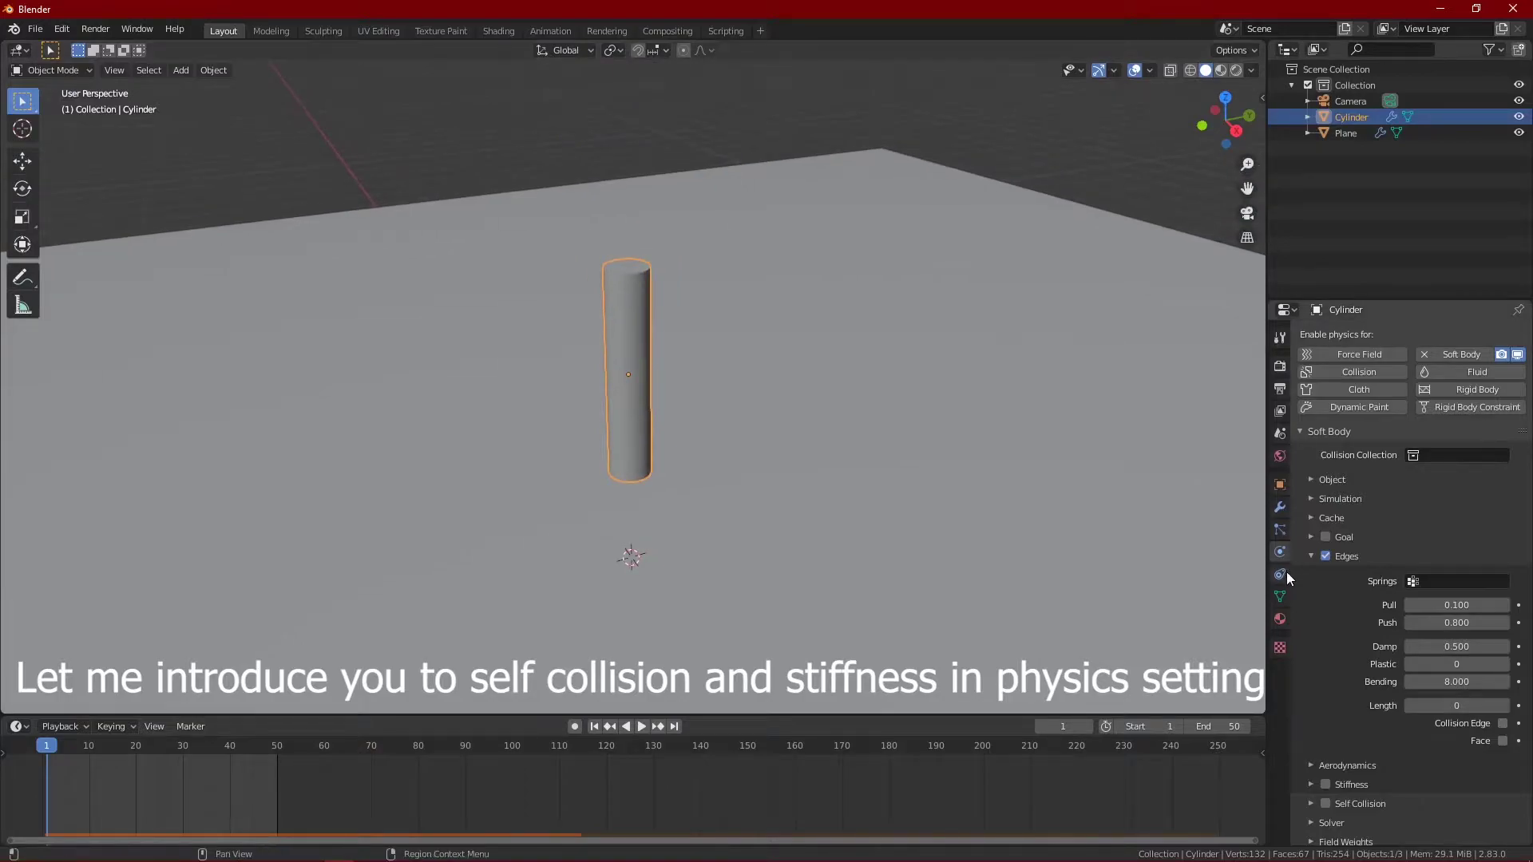
scroll(1473, 641, down, 1)
click(1325, 798)
click(1362, 799)
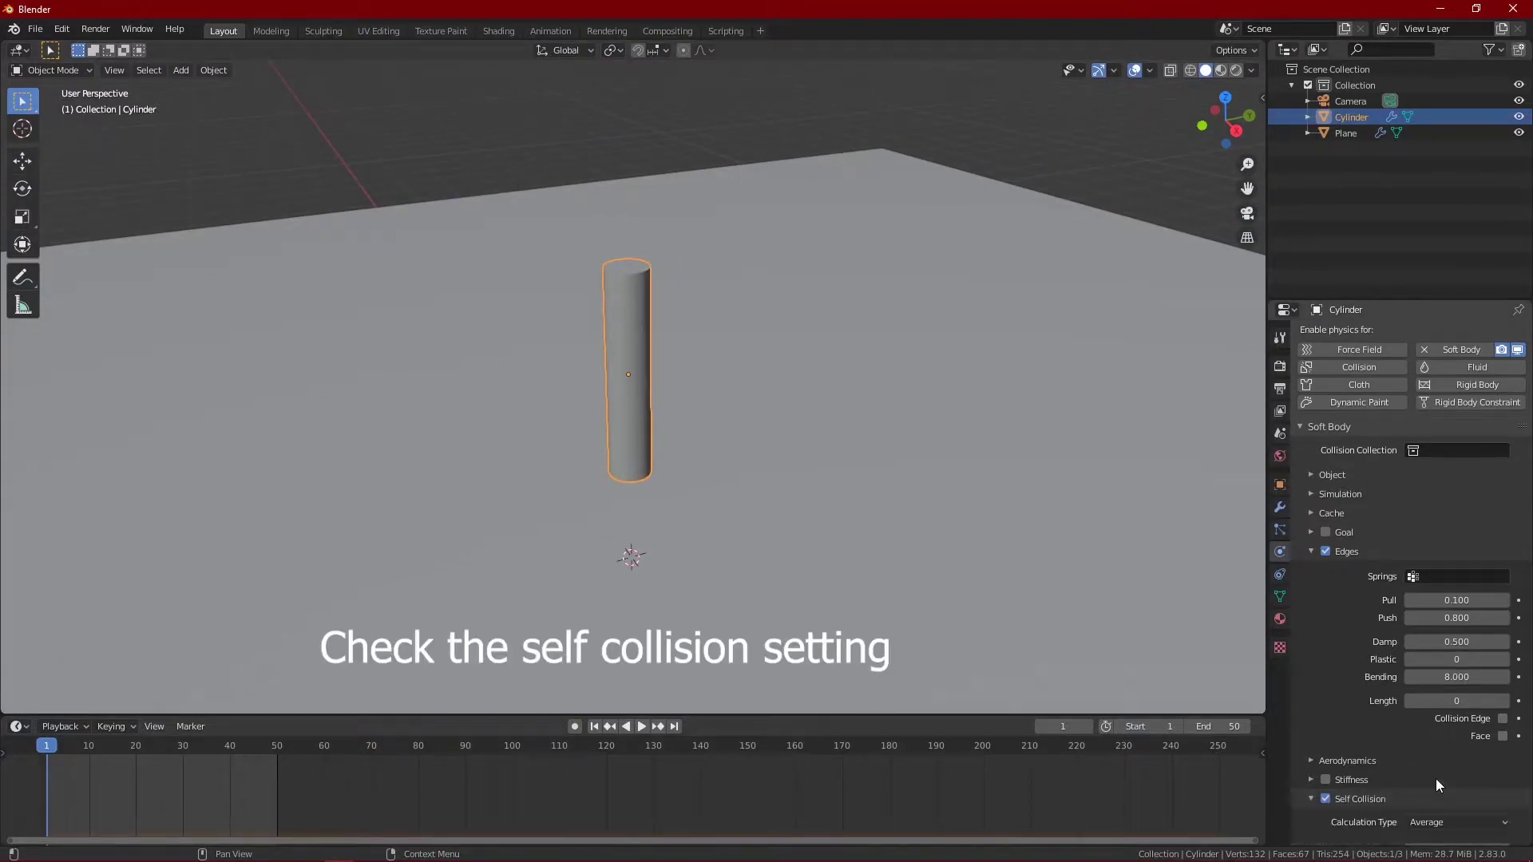
scroll(1437, 780, down, 3)
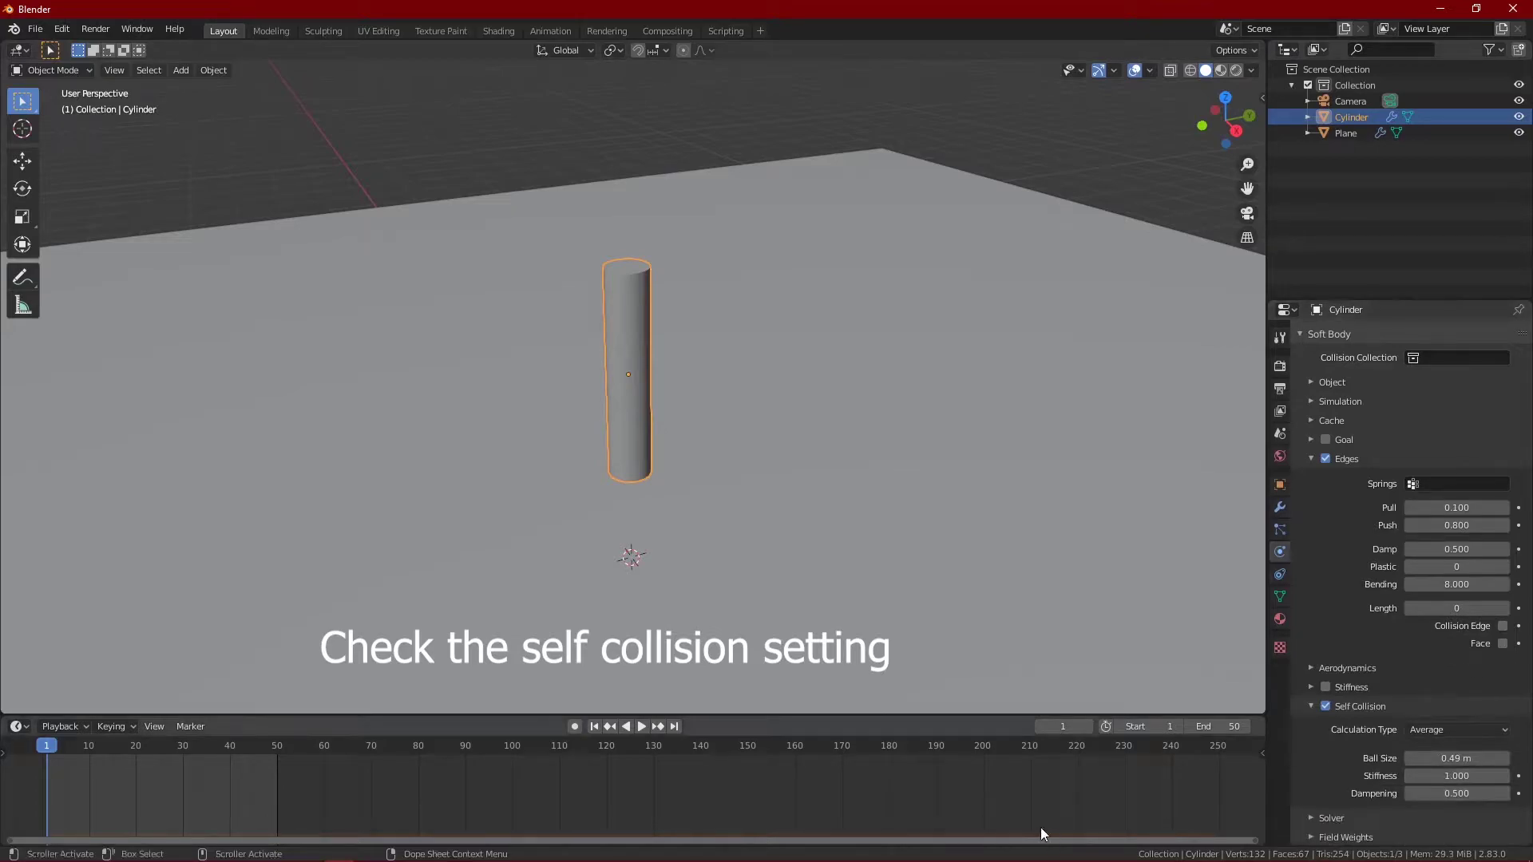
Step: Play the simulation to check the cylinder's self collision and return to the first frame
click(643, 727)
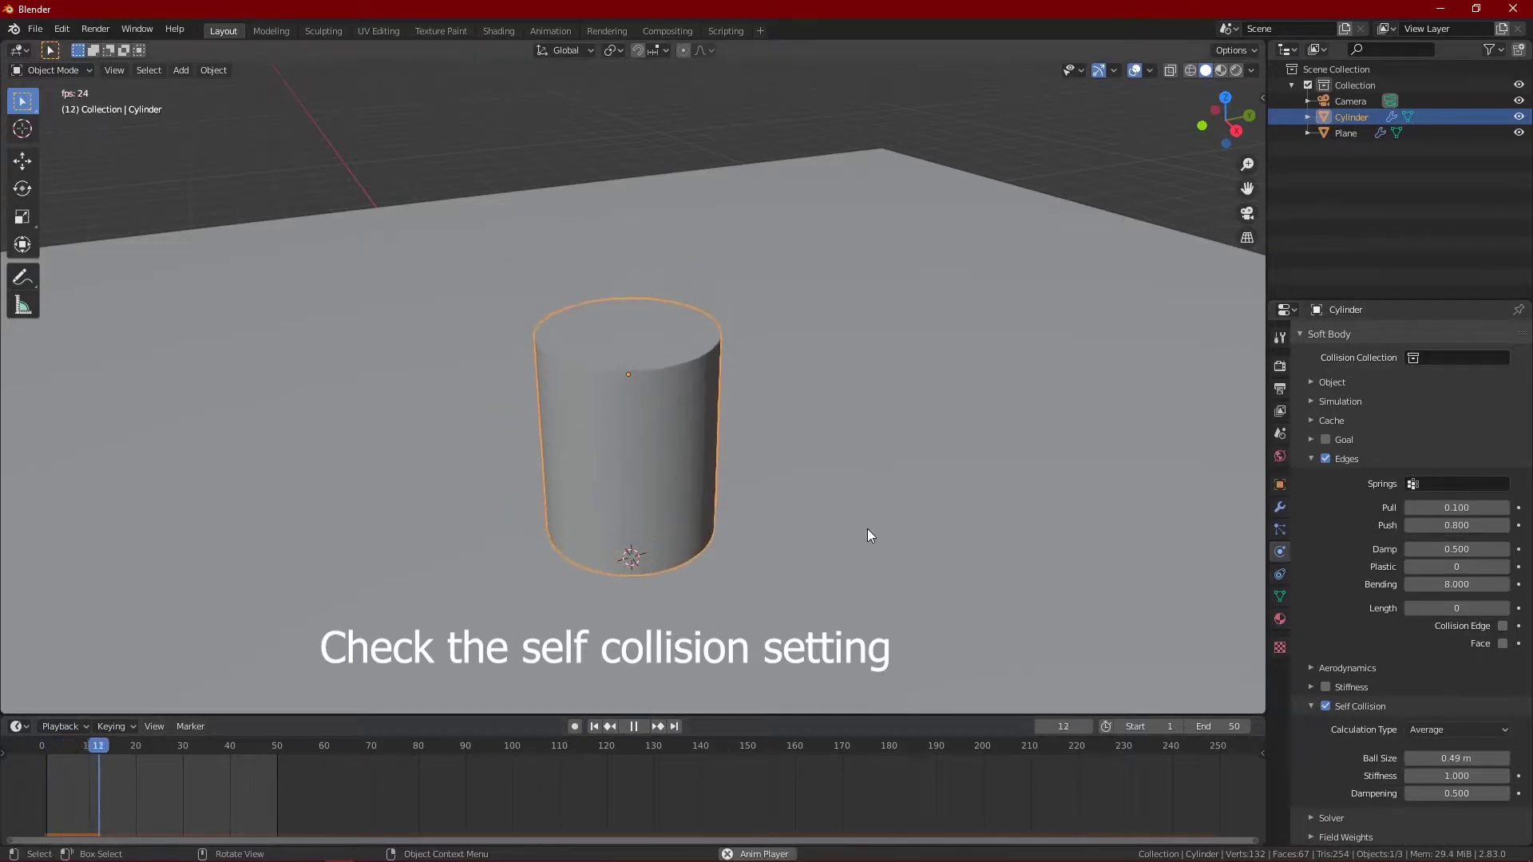
click(639, 726)
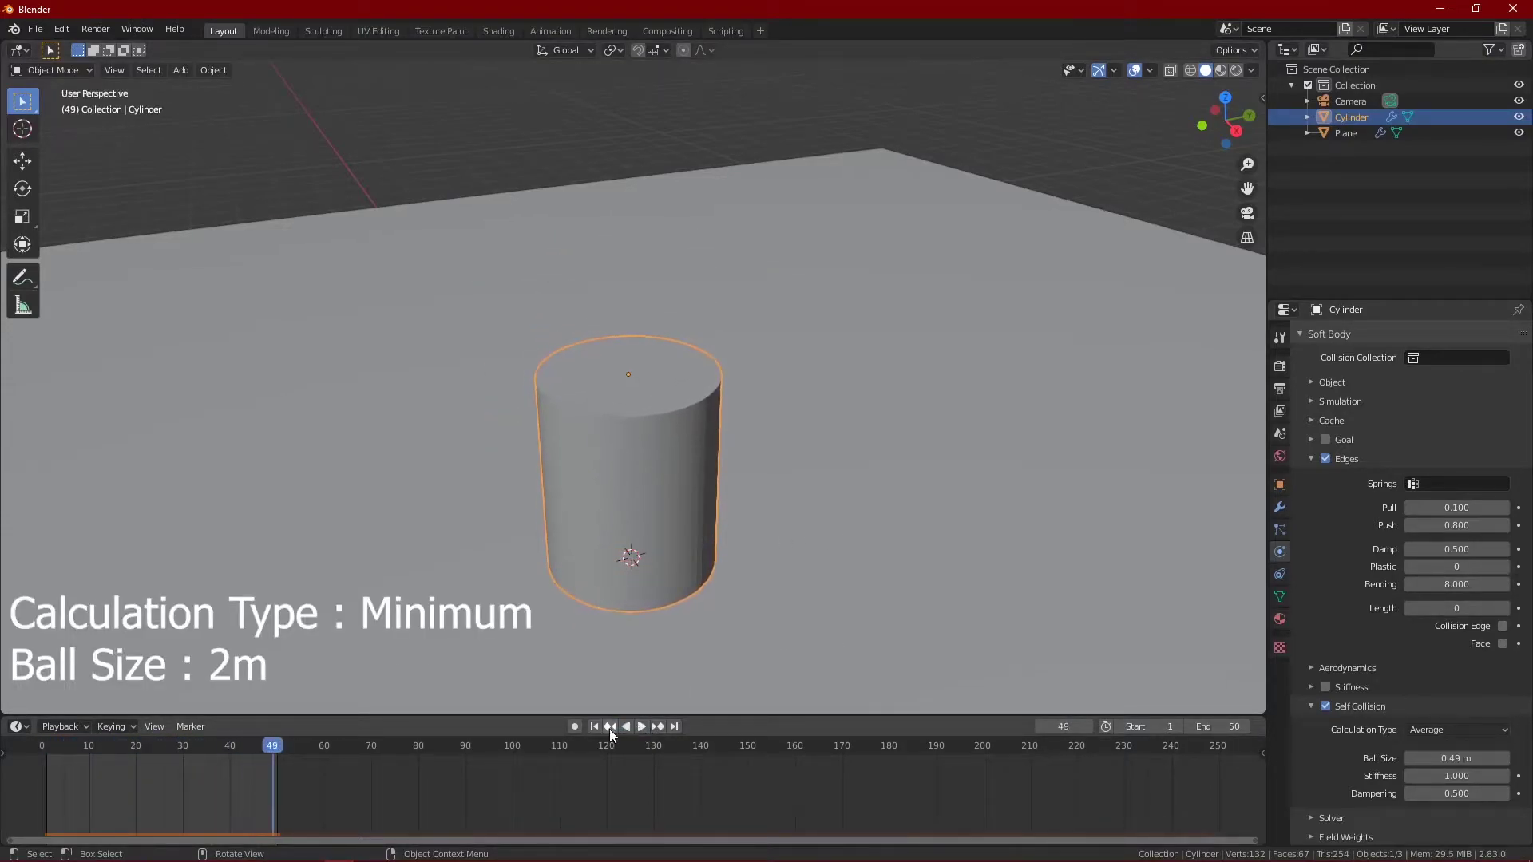
click(594, 727)
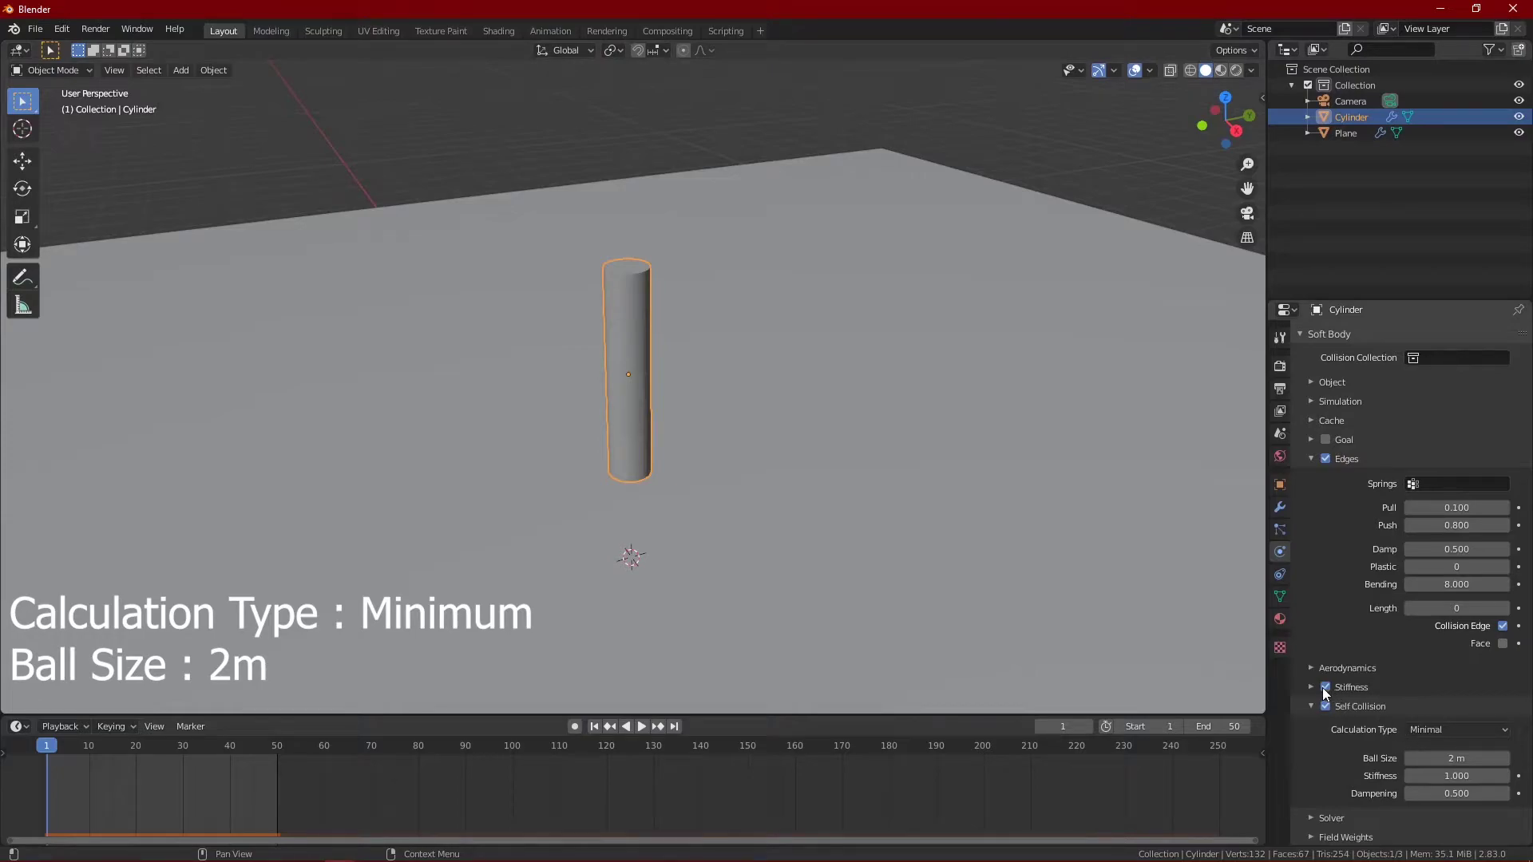
Step: Play the simulation, enable Stiffness on the cylinder's soft body, and return to the first frame
click(640, 725)
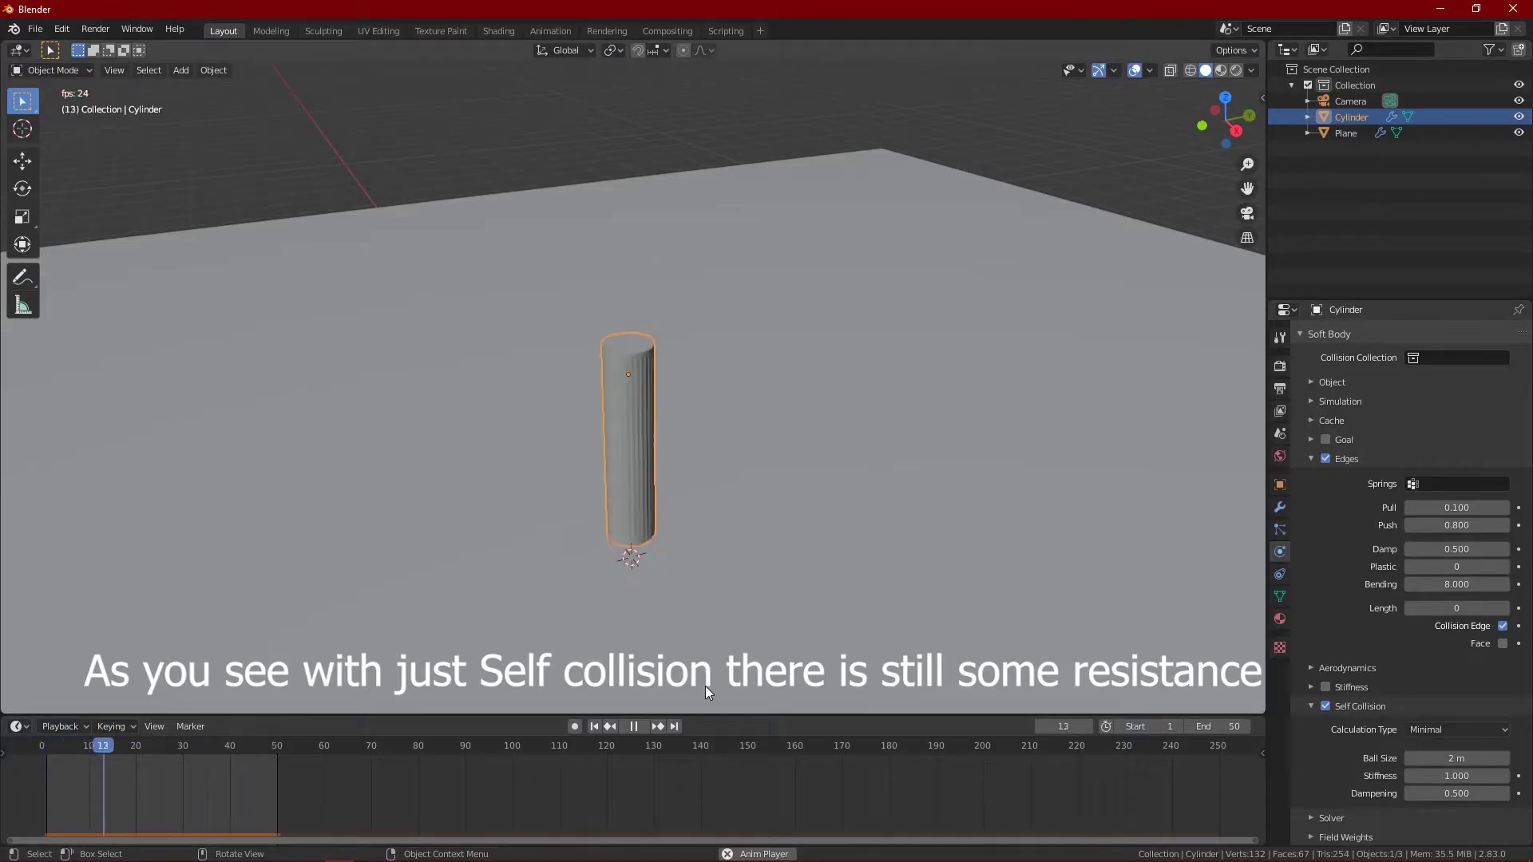
click(1325, 687)
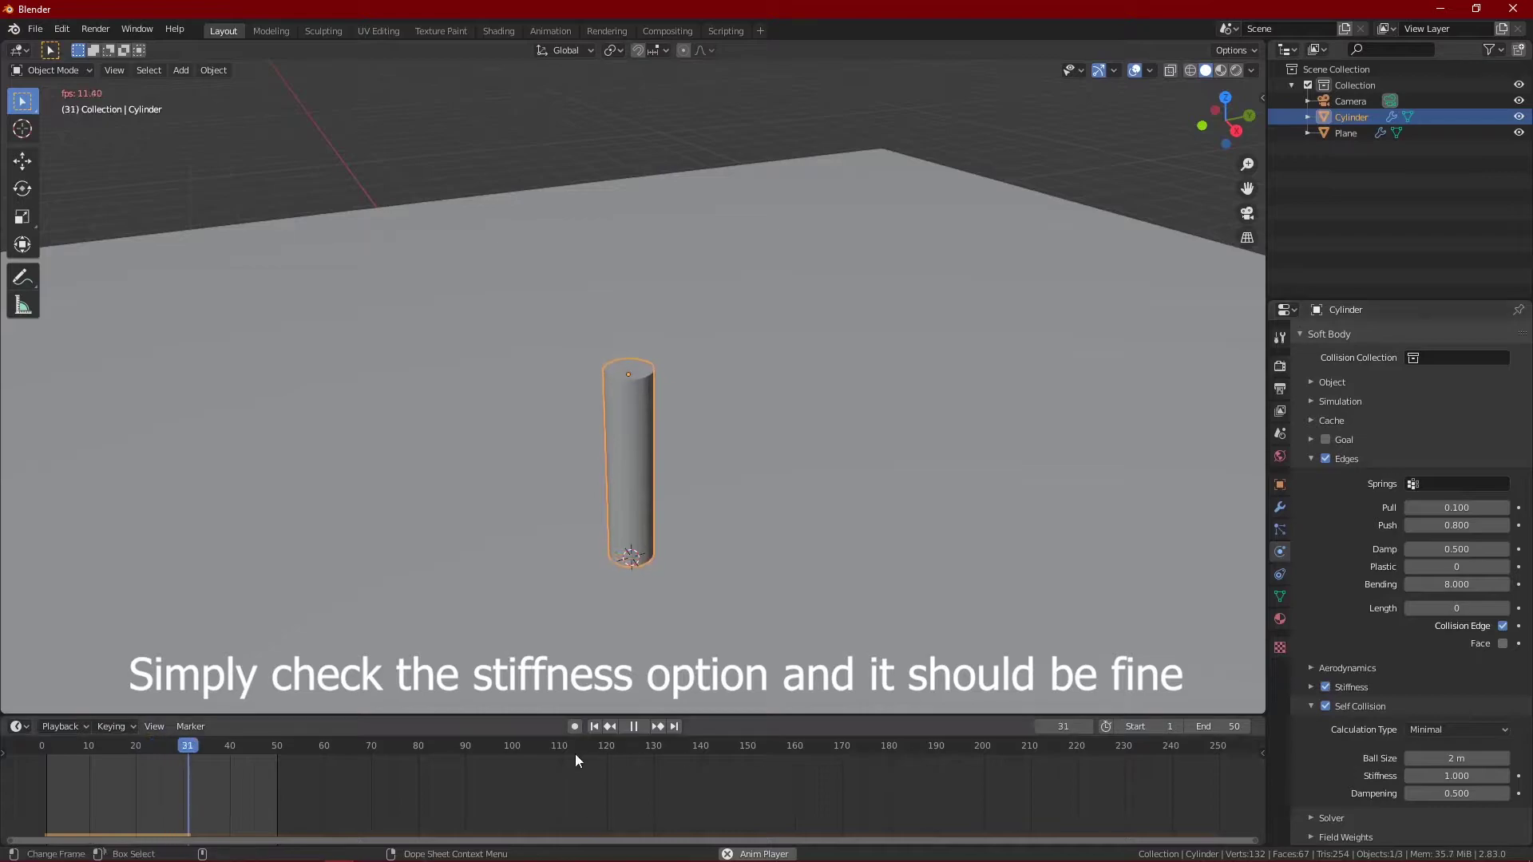
click(633, 726)
click(592, 727)
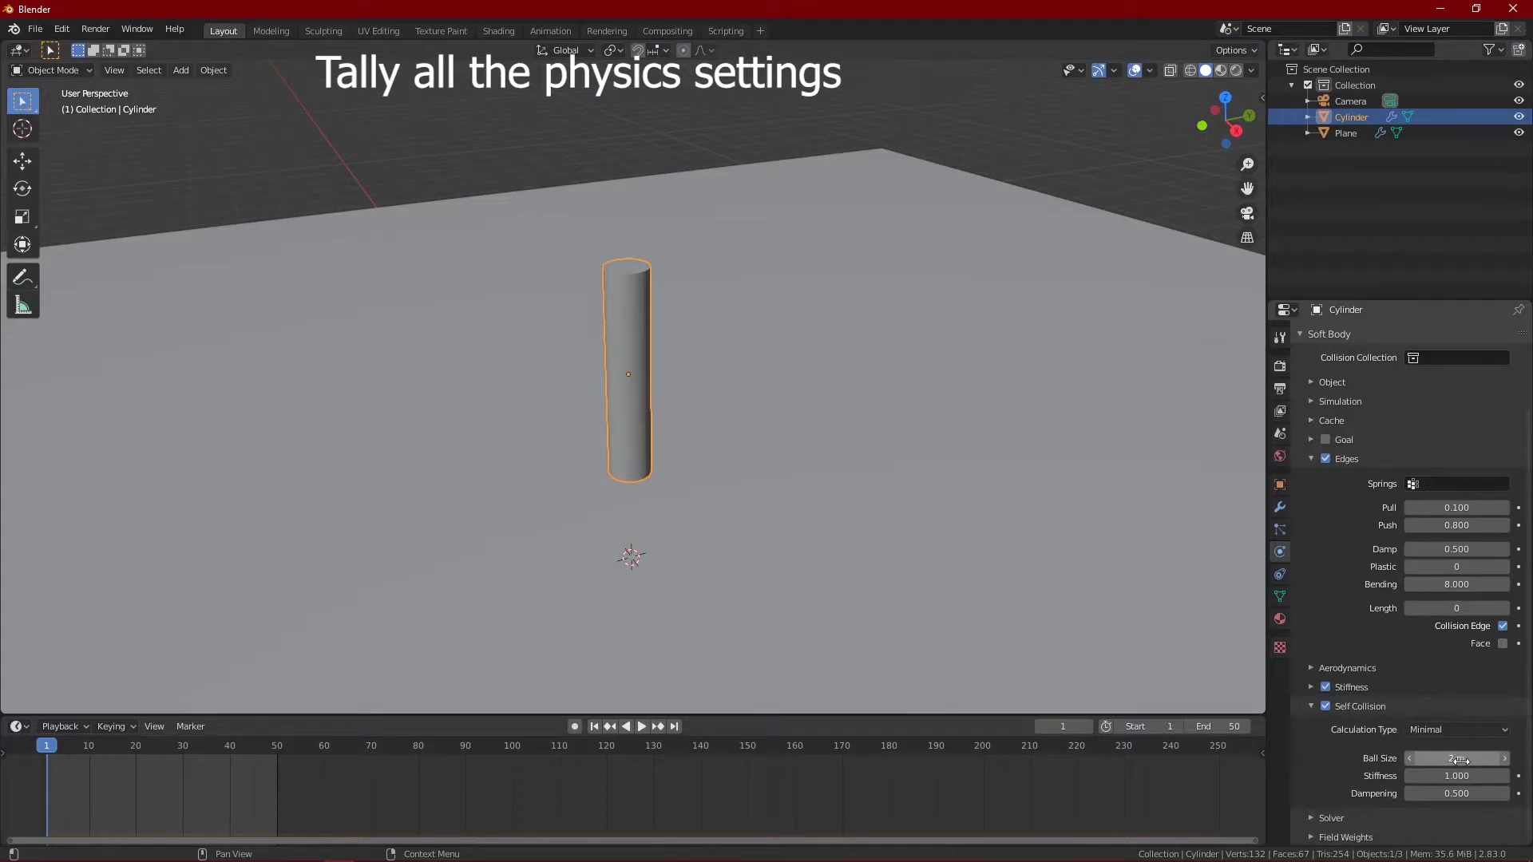
Step: Collapse the Self Collision settings, replay the stiffened cylinder's fall, and deselect the cylinder at the first frame
click(1352, 706)
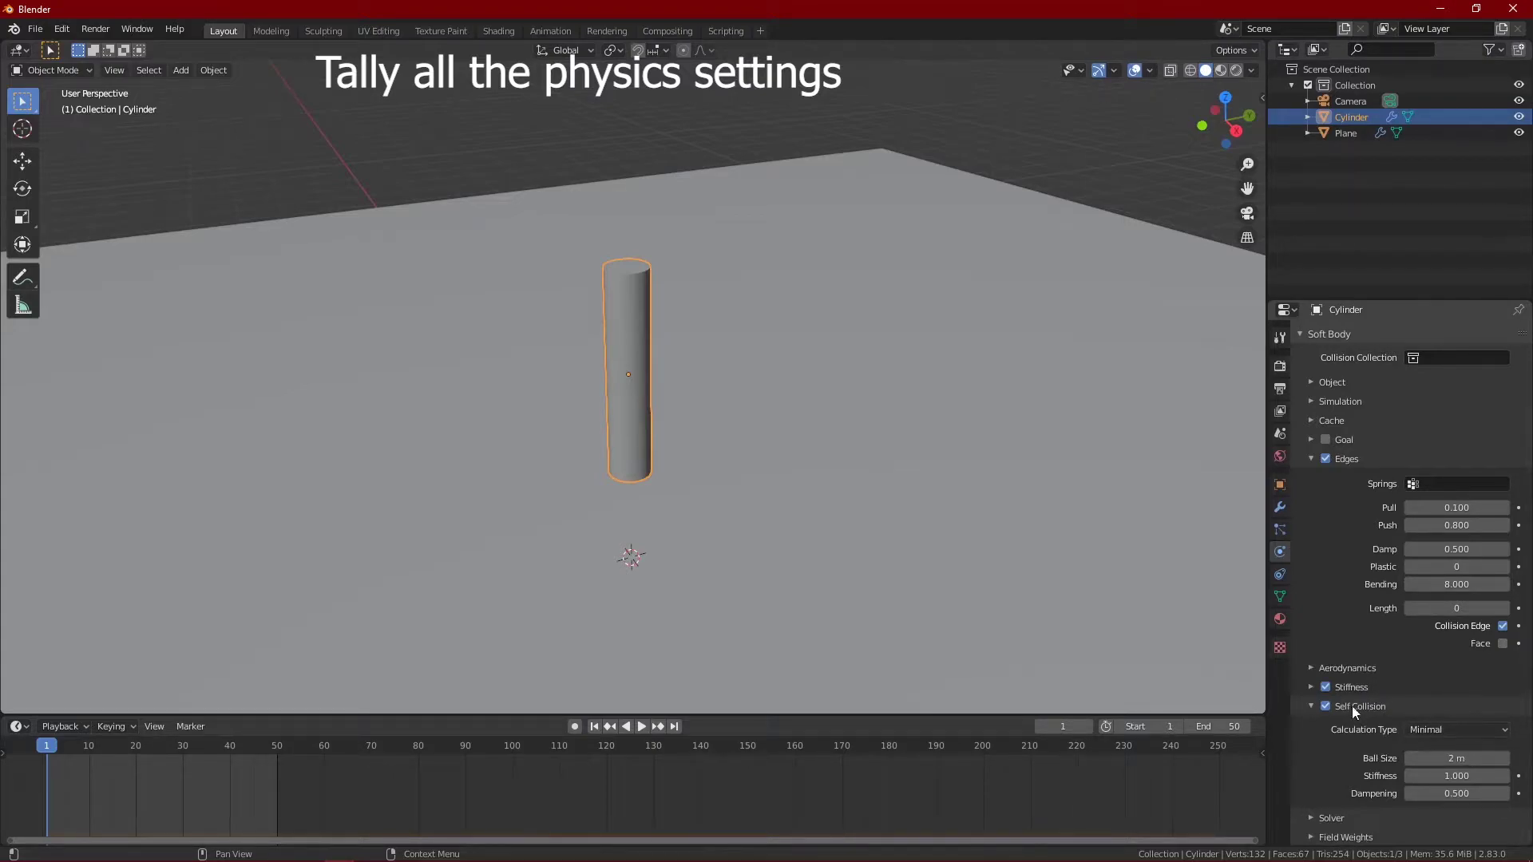
click(638, 726)
click(595, 726)
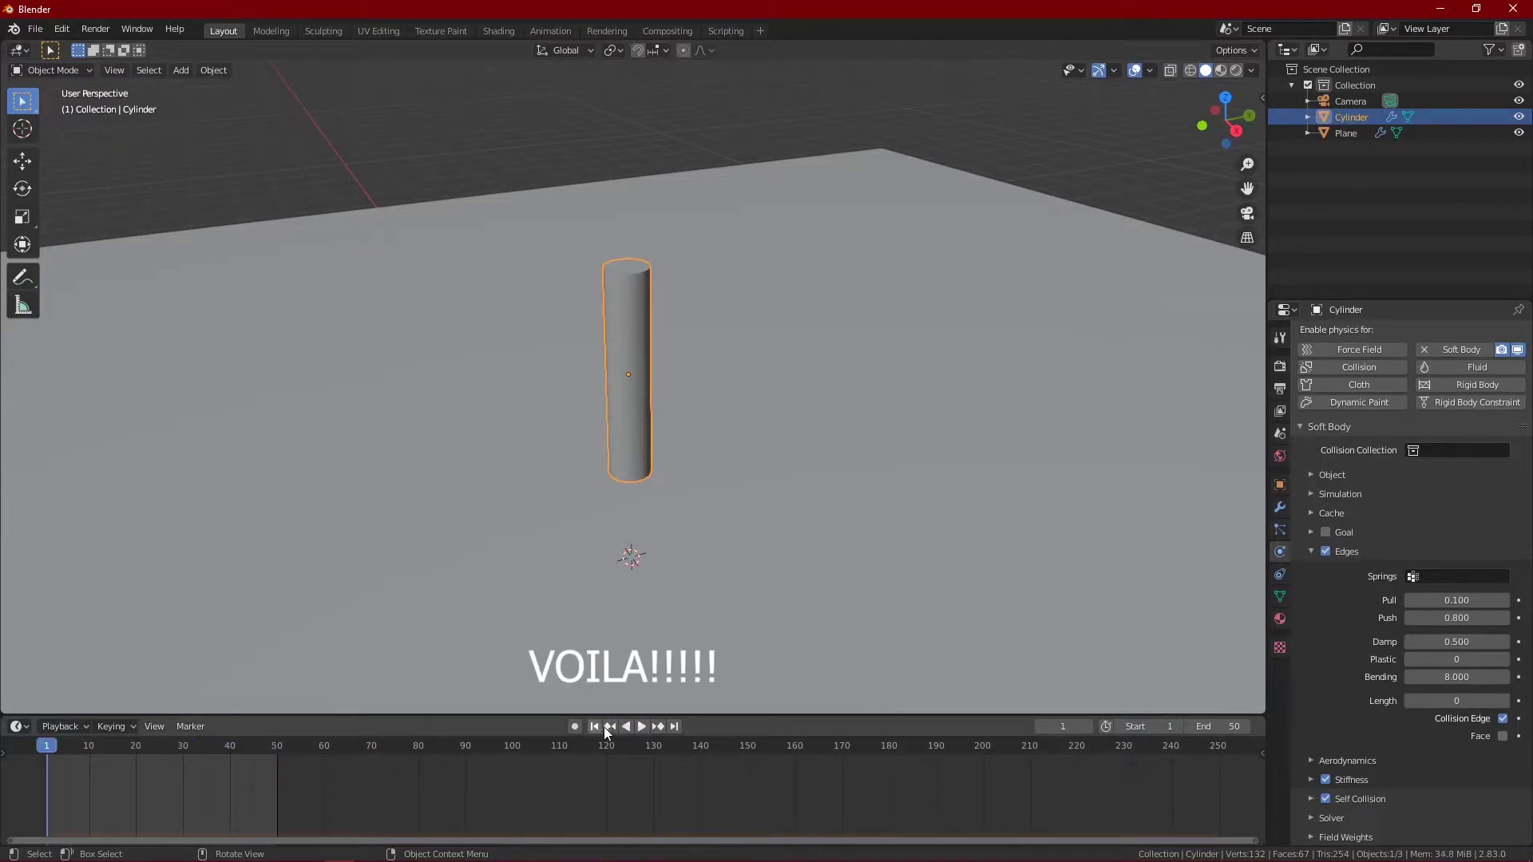
click(644, 726)
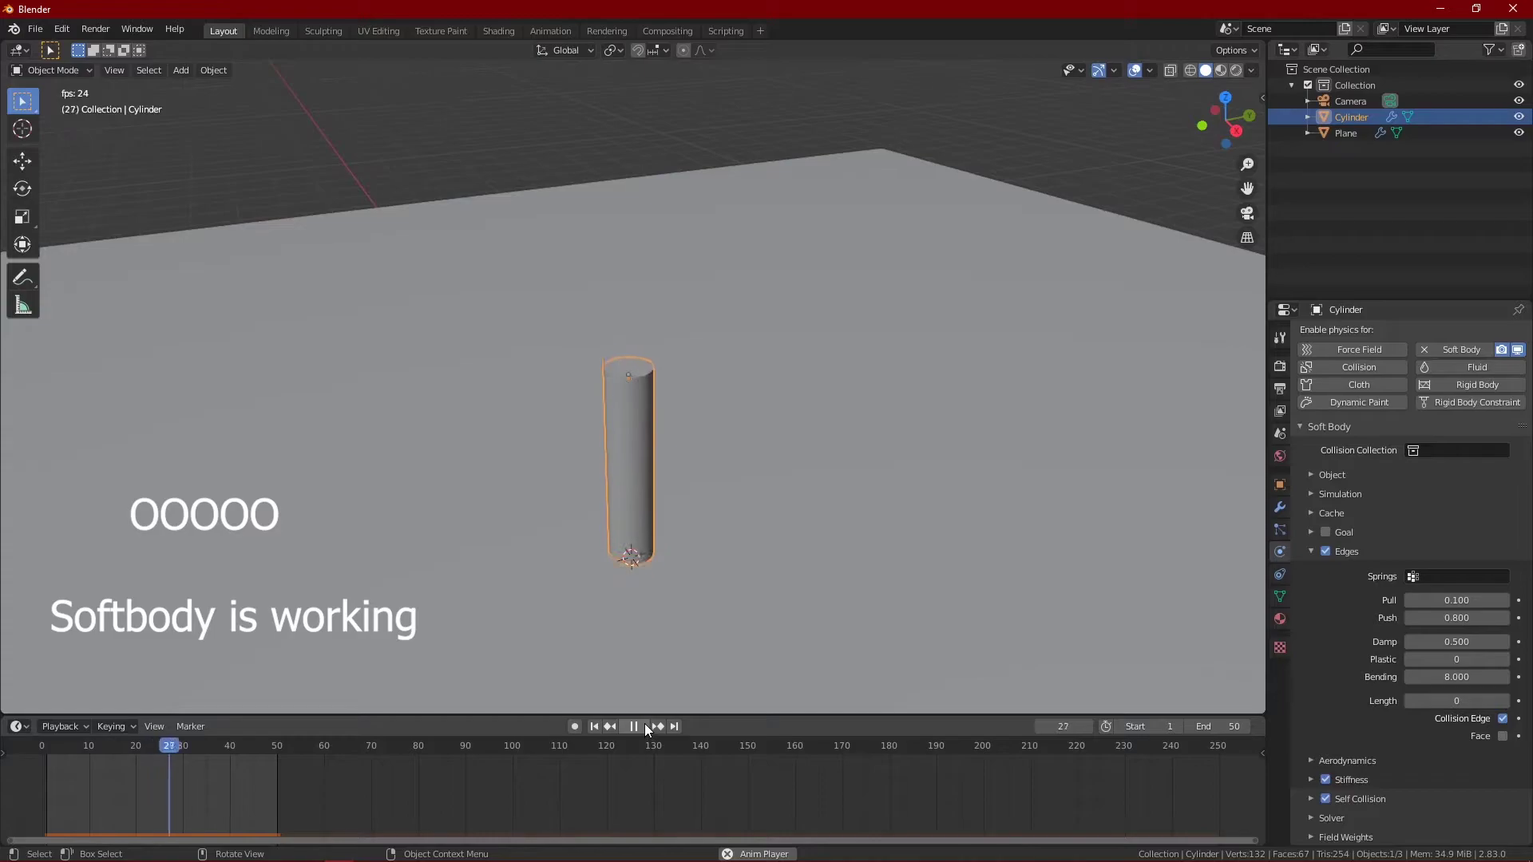
click(645, 723)
click(594, 726)
click(702, 134)
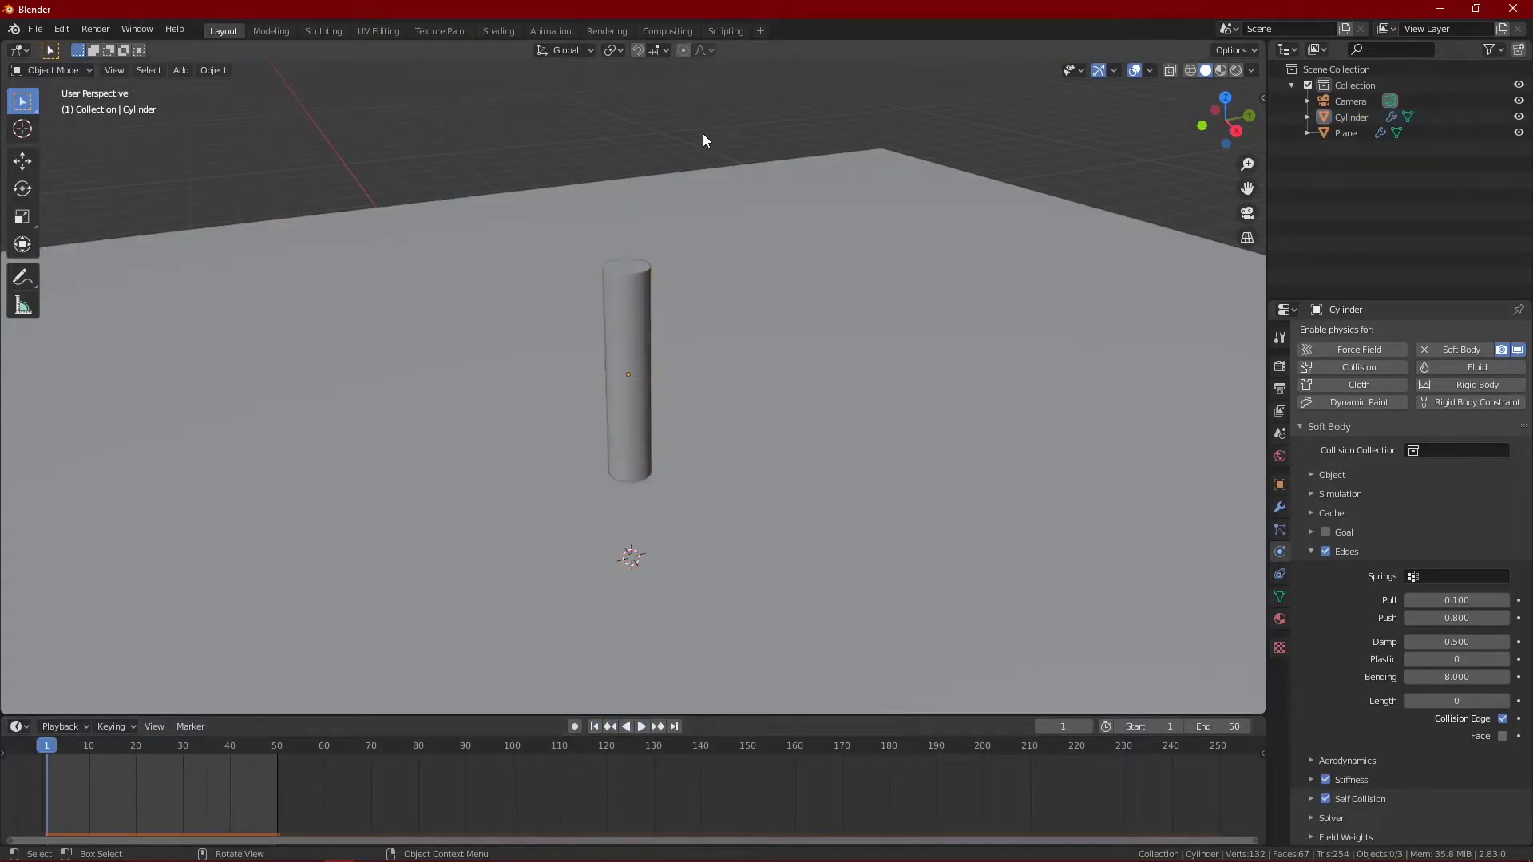
Step: Add a second cylinder mesh and move it 2 m up along the Z axis
key(KP_8)
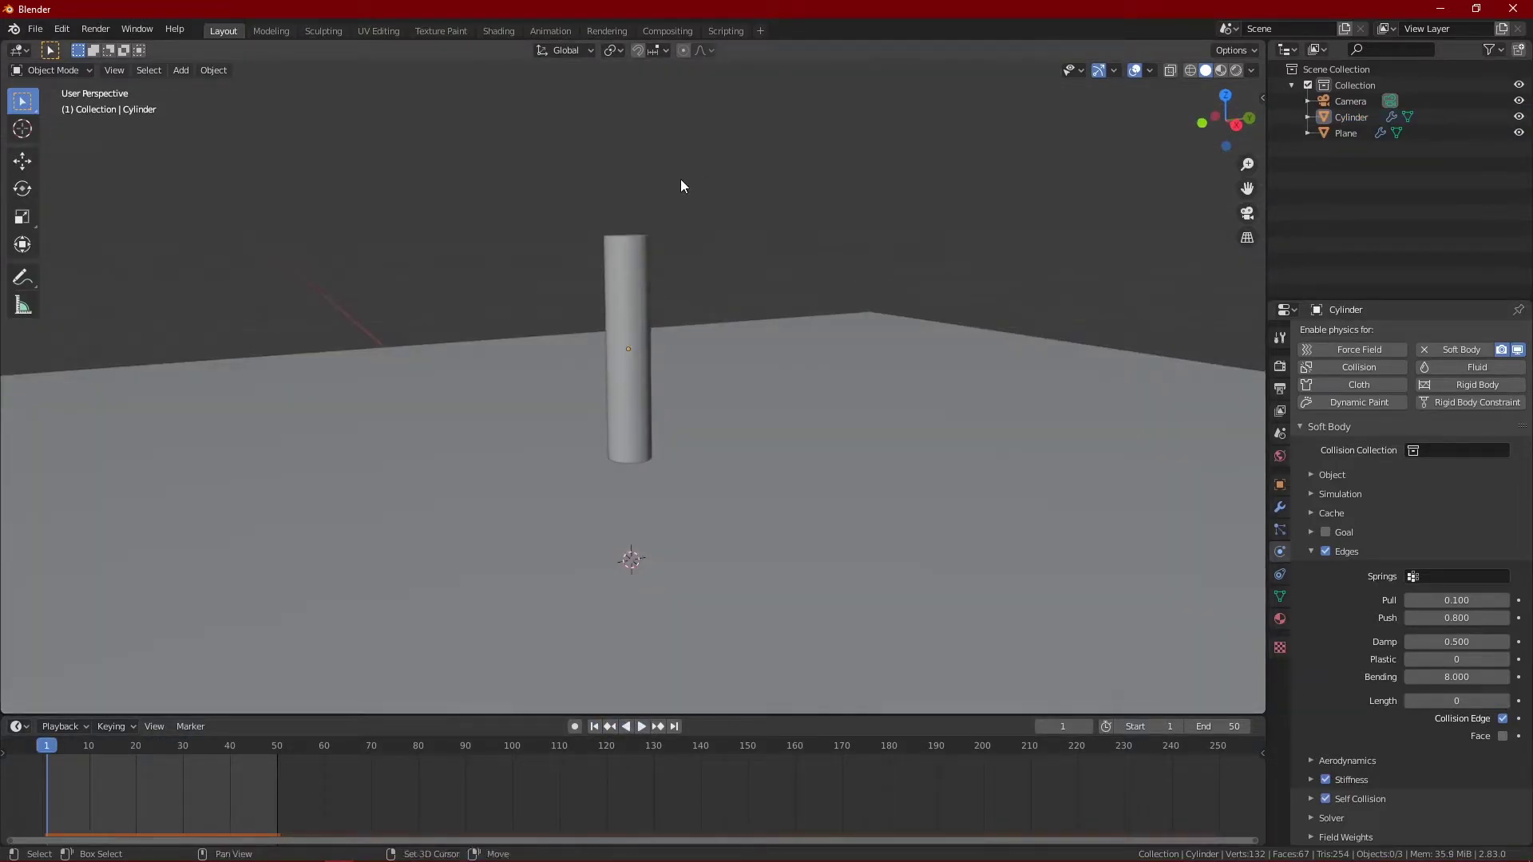
key(shift+a)
mouse_move(681, 178)
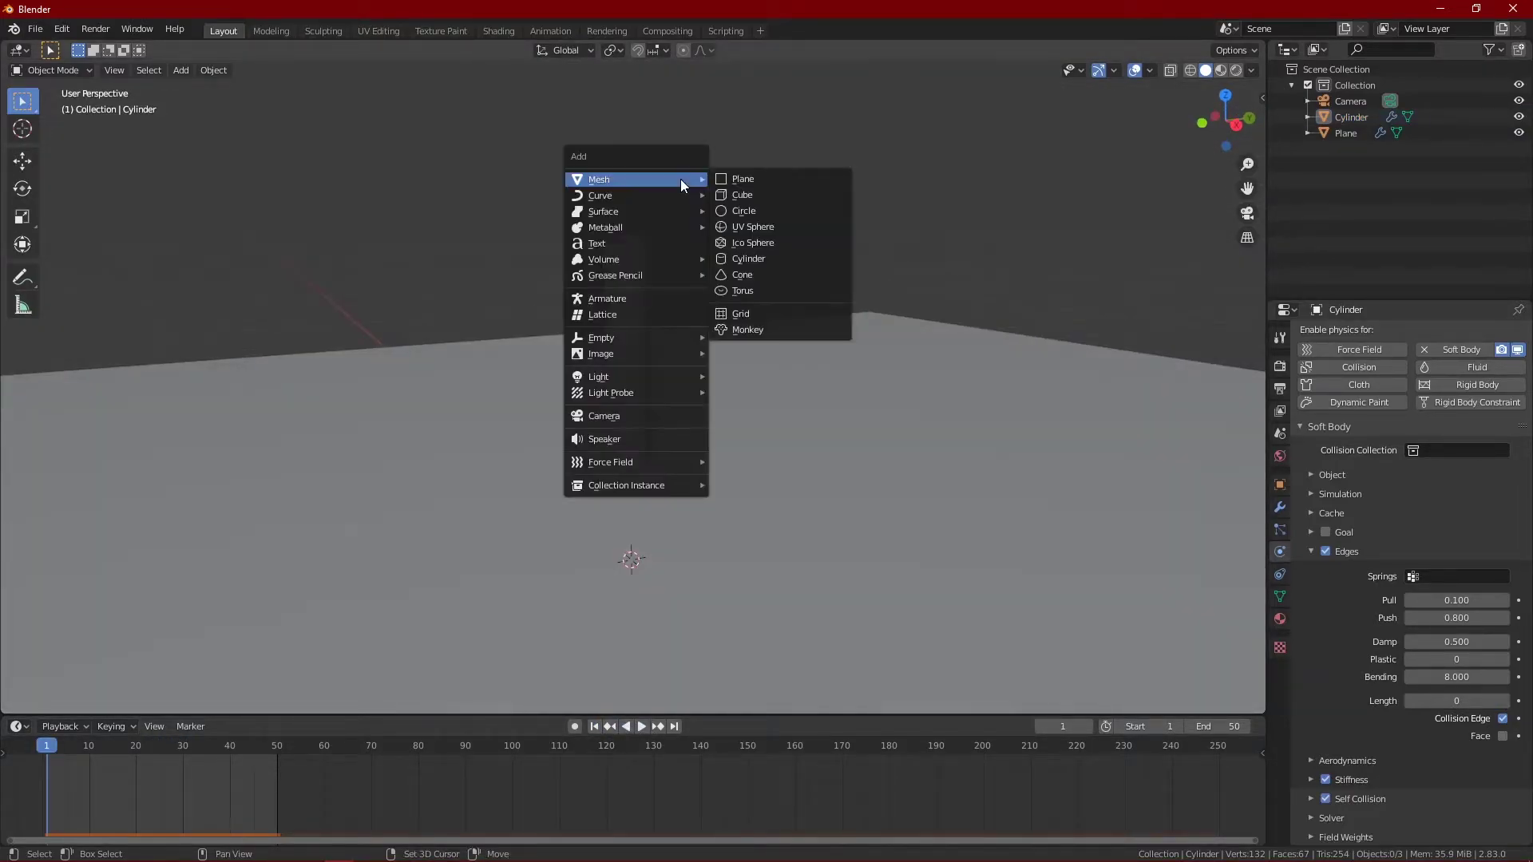
click(768, 257)
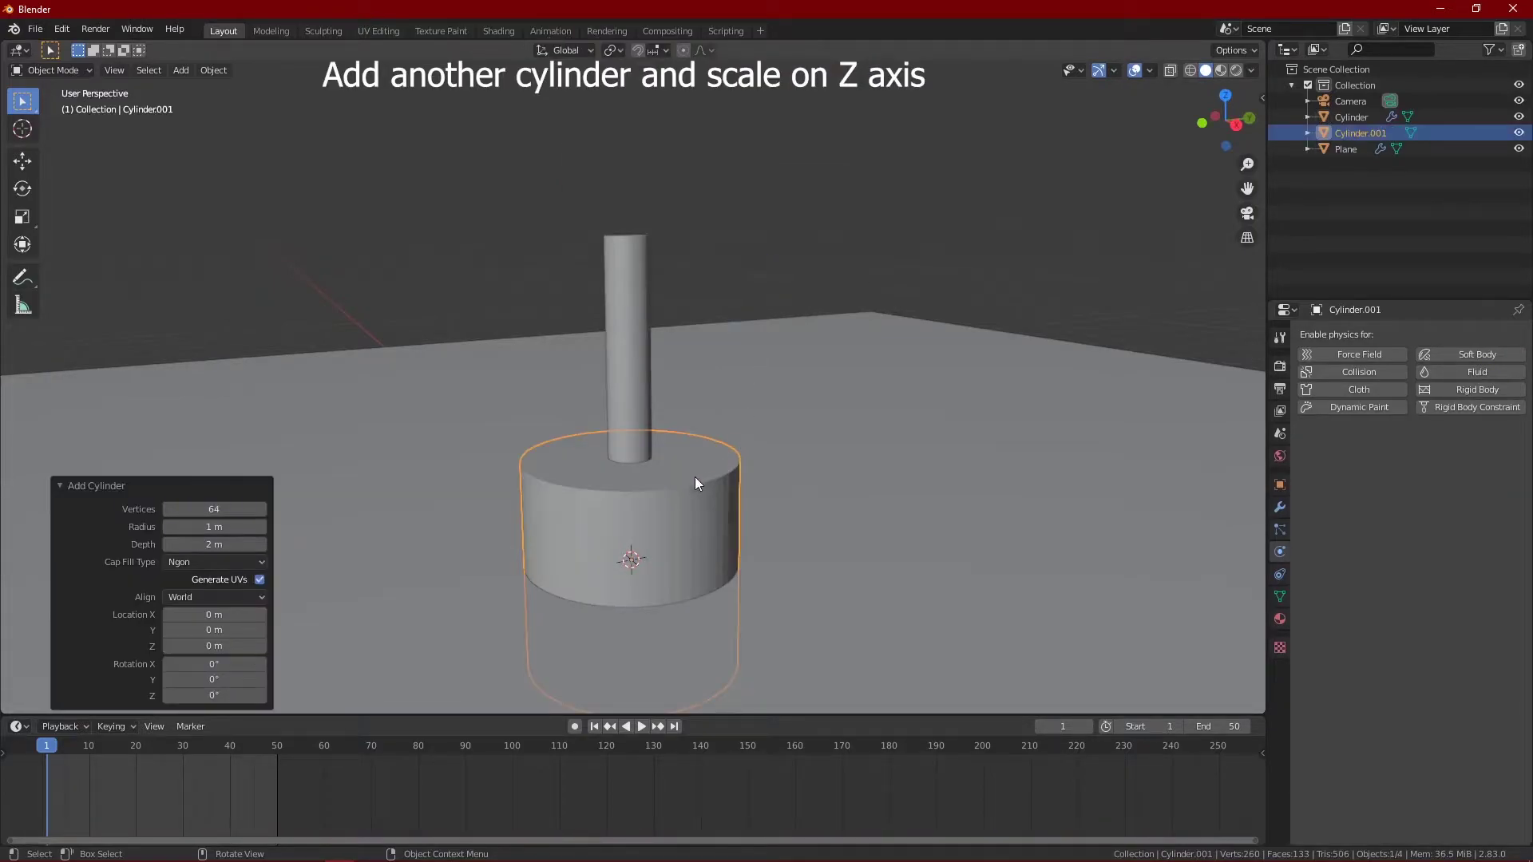
key(g)
key(z)
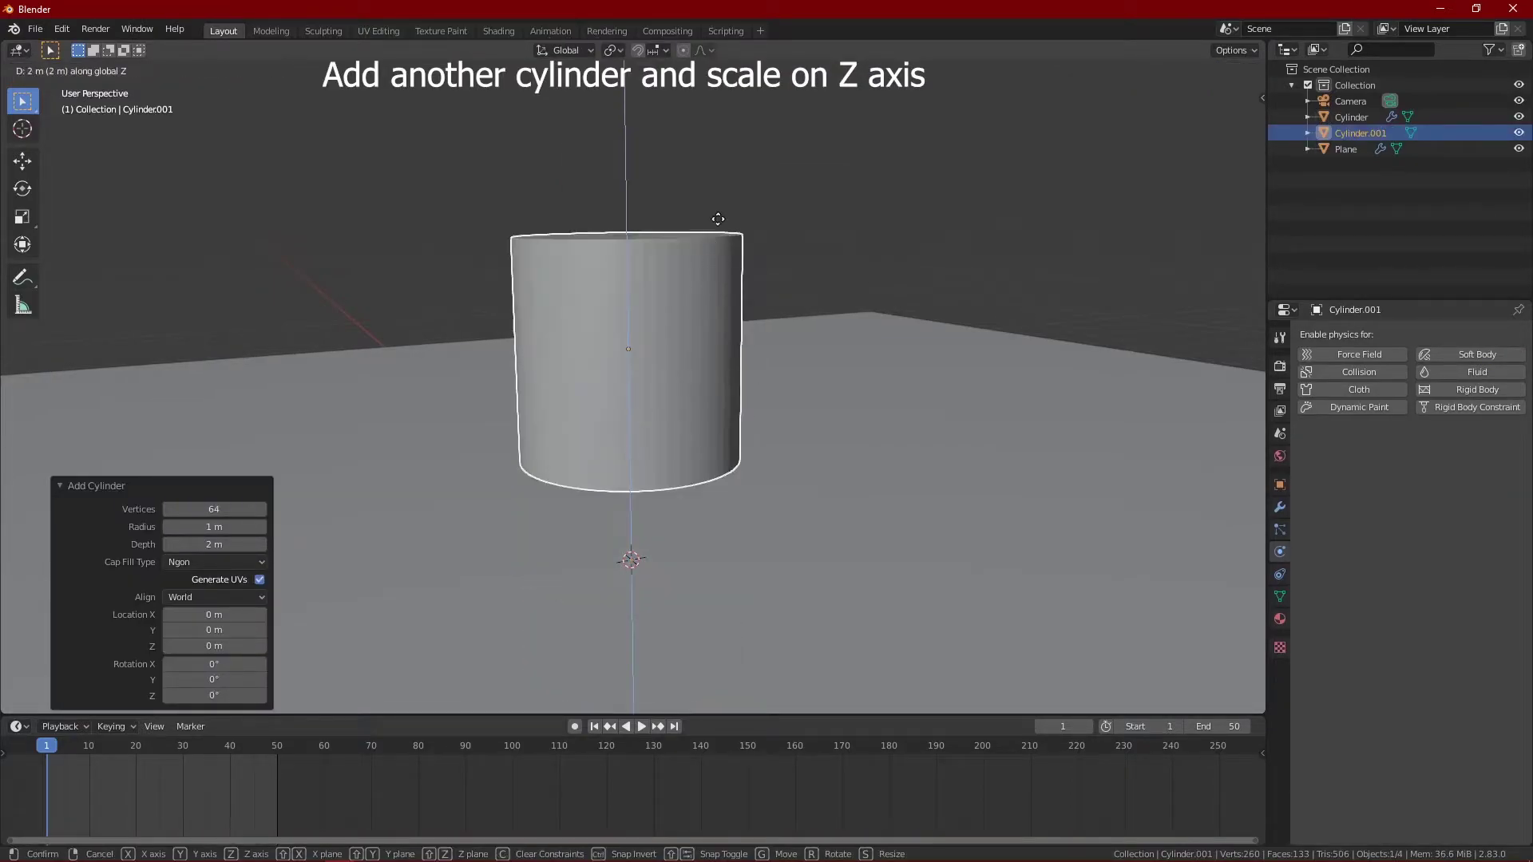
key(Return)
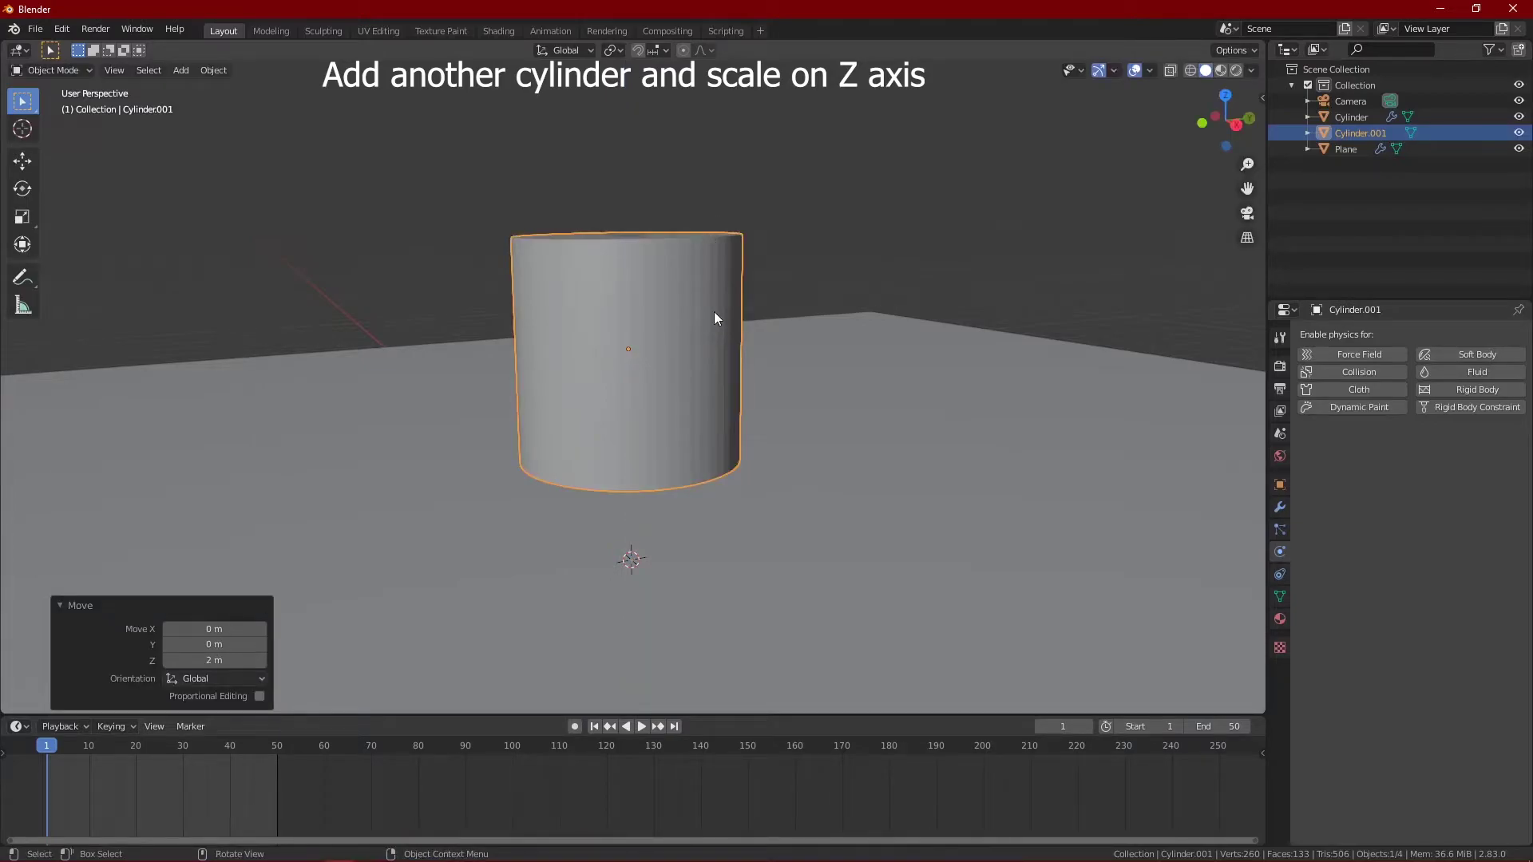
Step: Flatten the new cylinder into a disc by scaling it to 0.2 along the Z axis
text(sz)
text(0.2)
key(Return)
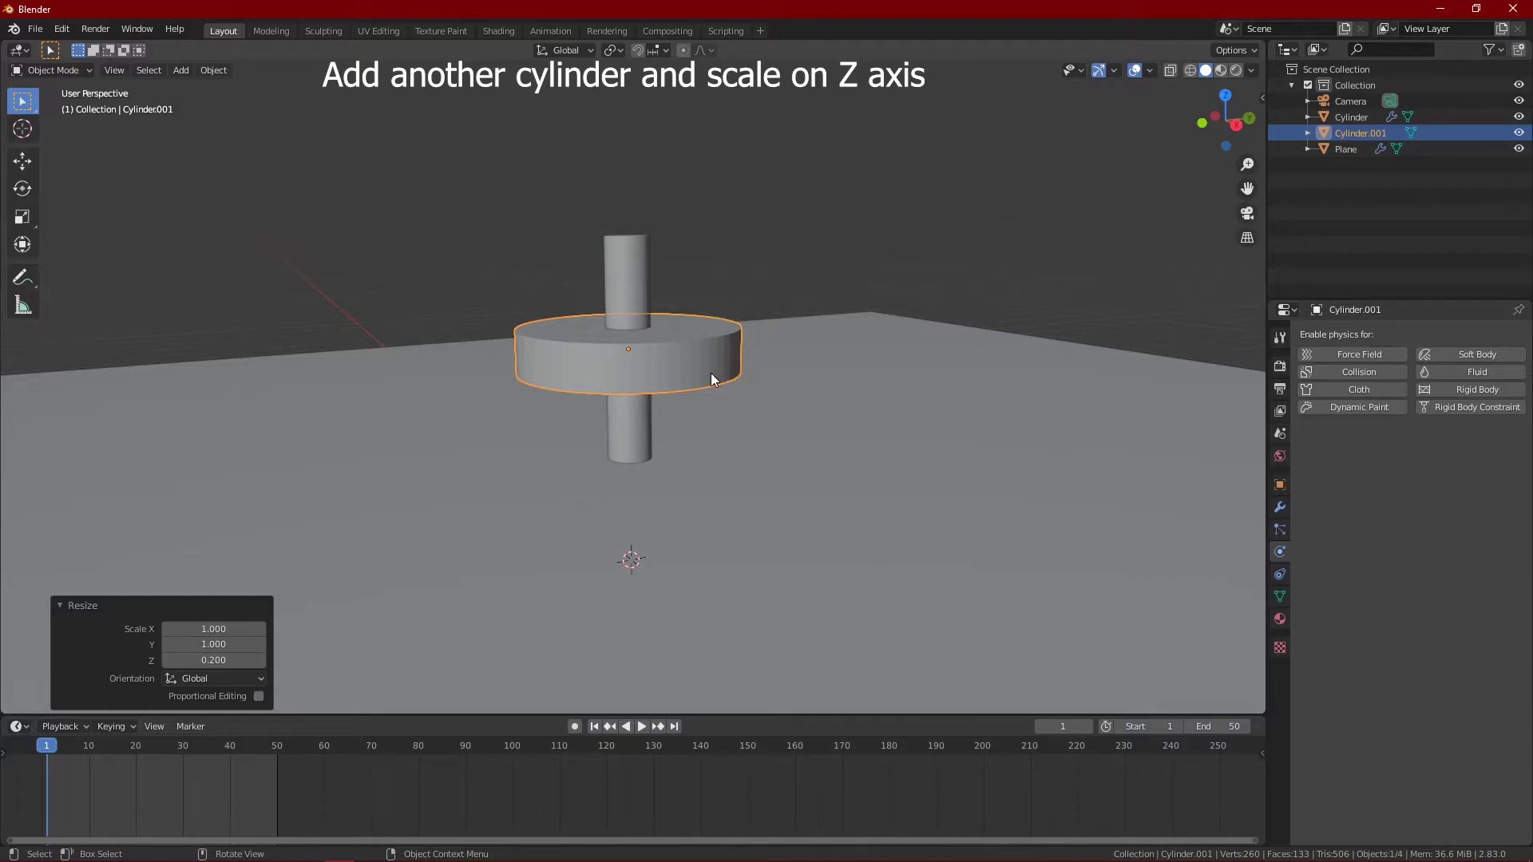
Step: Try a further 0.5 scale along Z on the flattened cylinder and undo it
key(s)
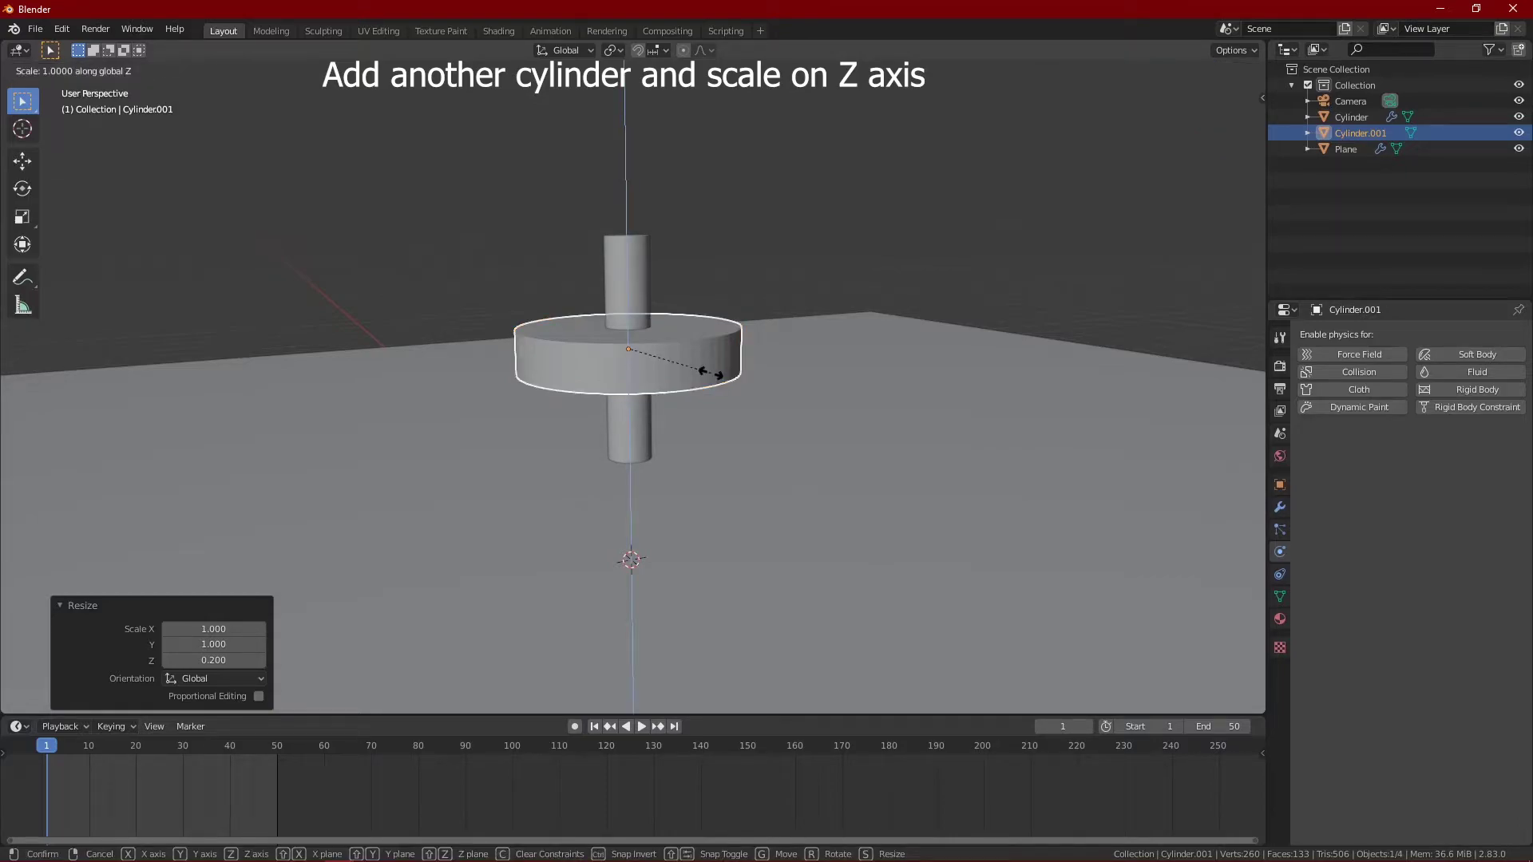
text(.5)
key(Return)
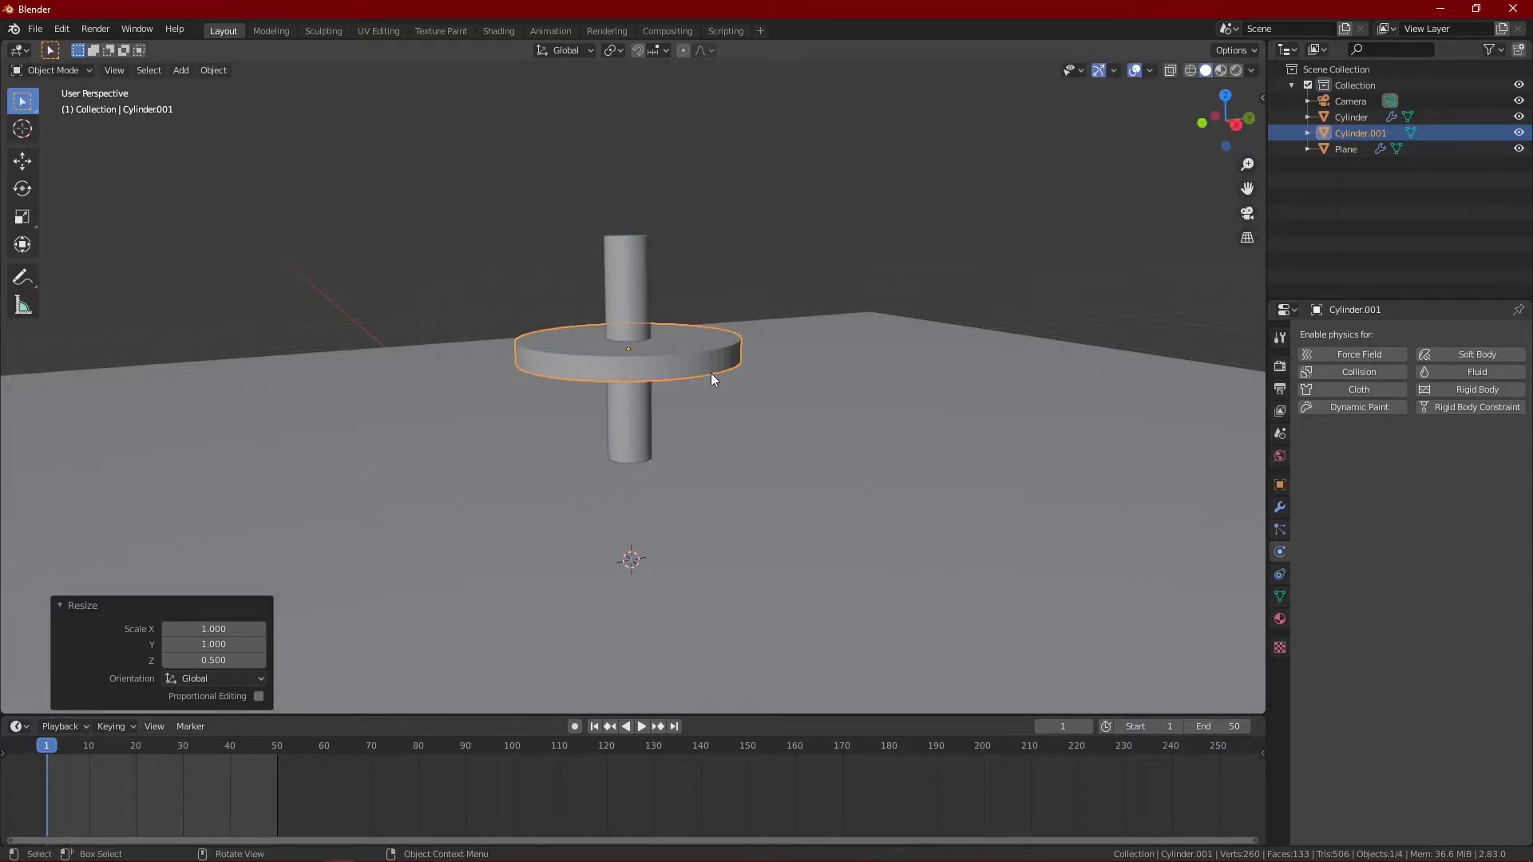
scroll(710, 372, up, 2)
key(ctrl+z)
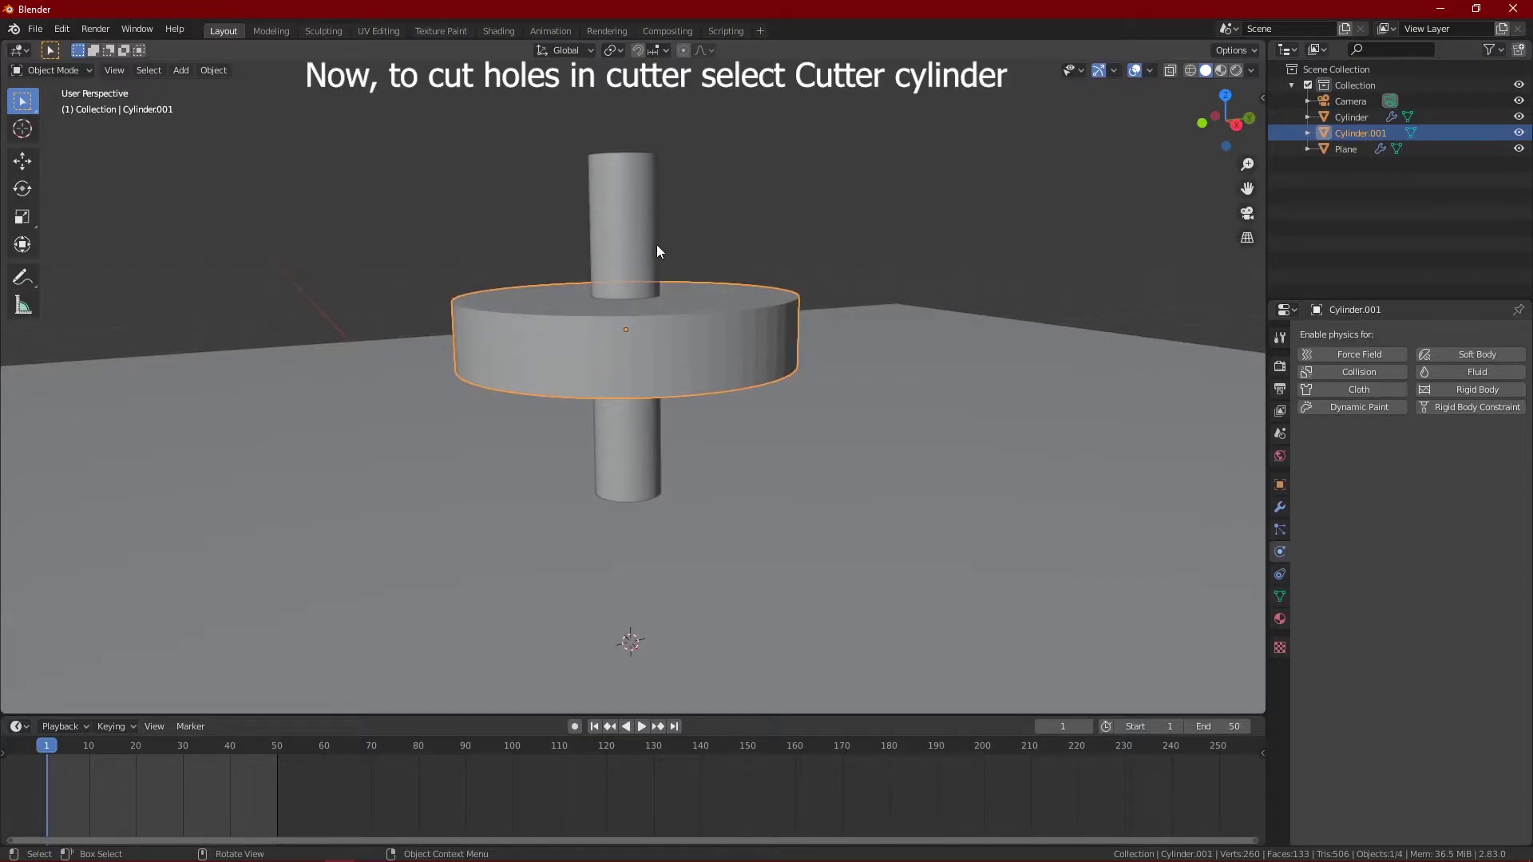
Step: Add a Boolean Difference modifier to the flat disc with the thin soft body cylinder as its object, and apply it
click(627, 224)
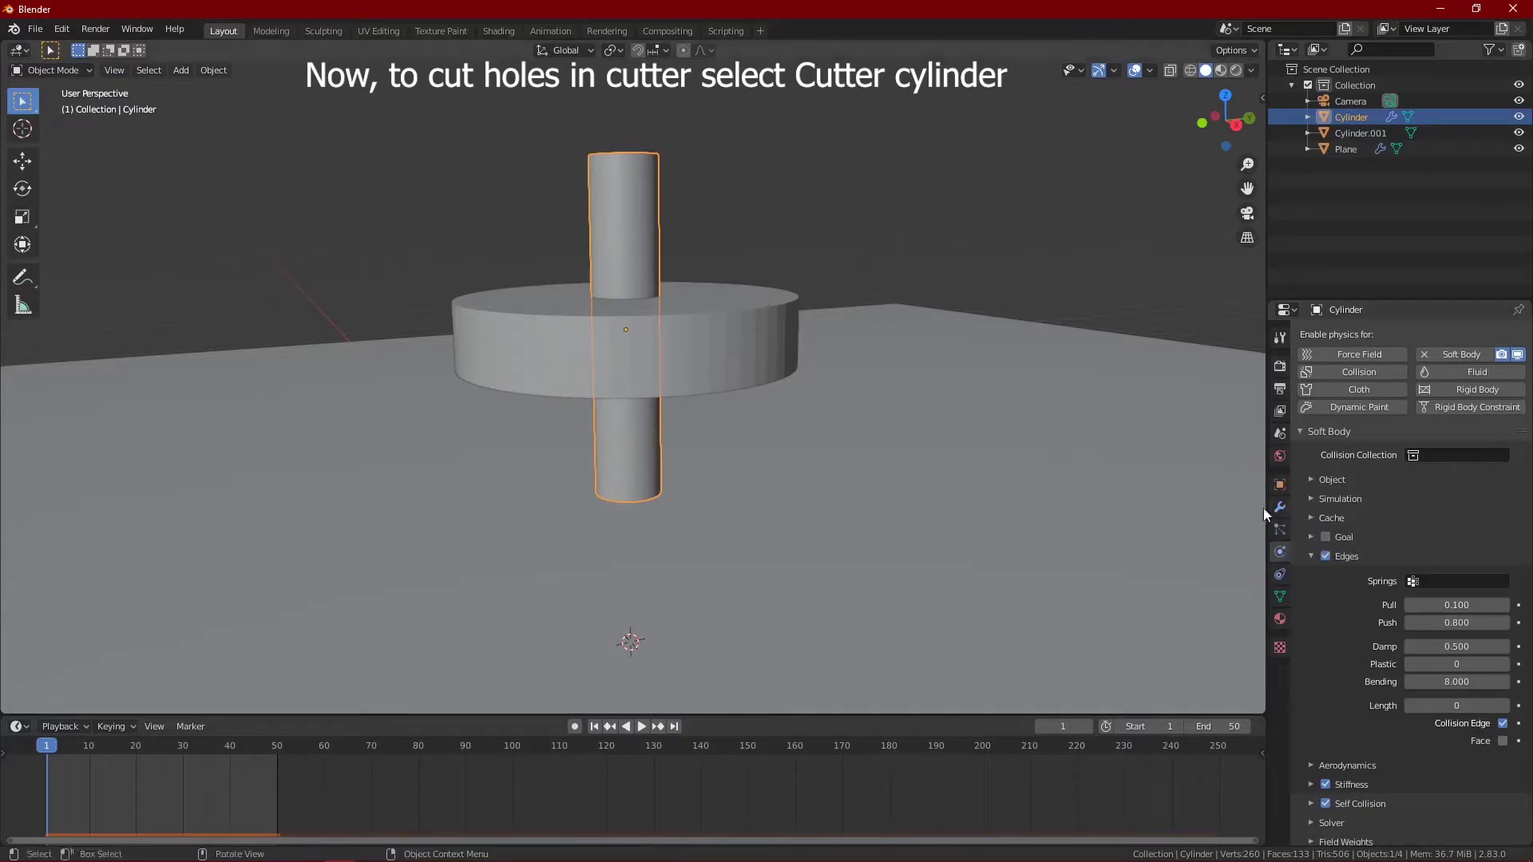
click(721, 303)
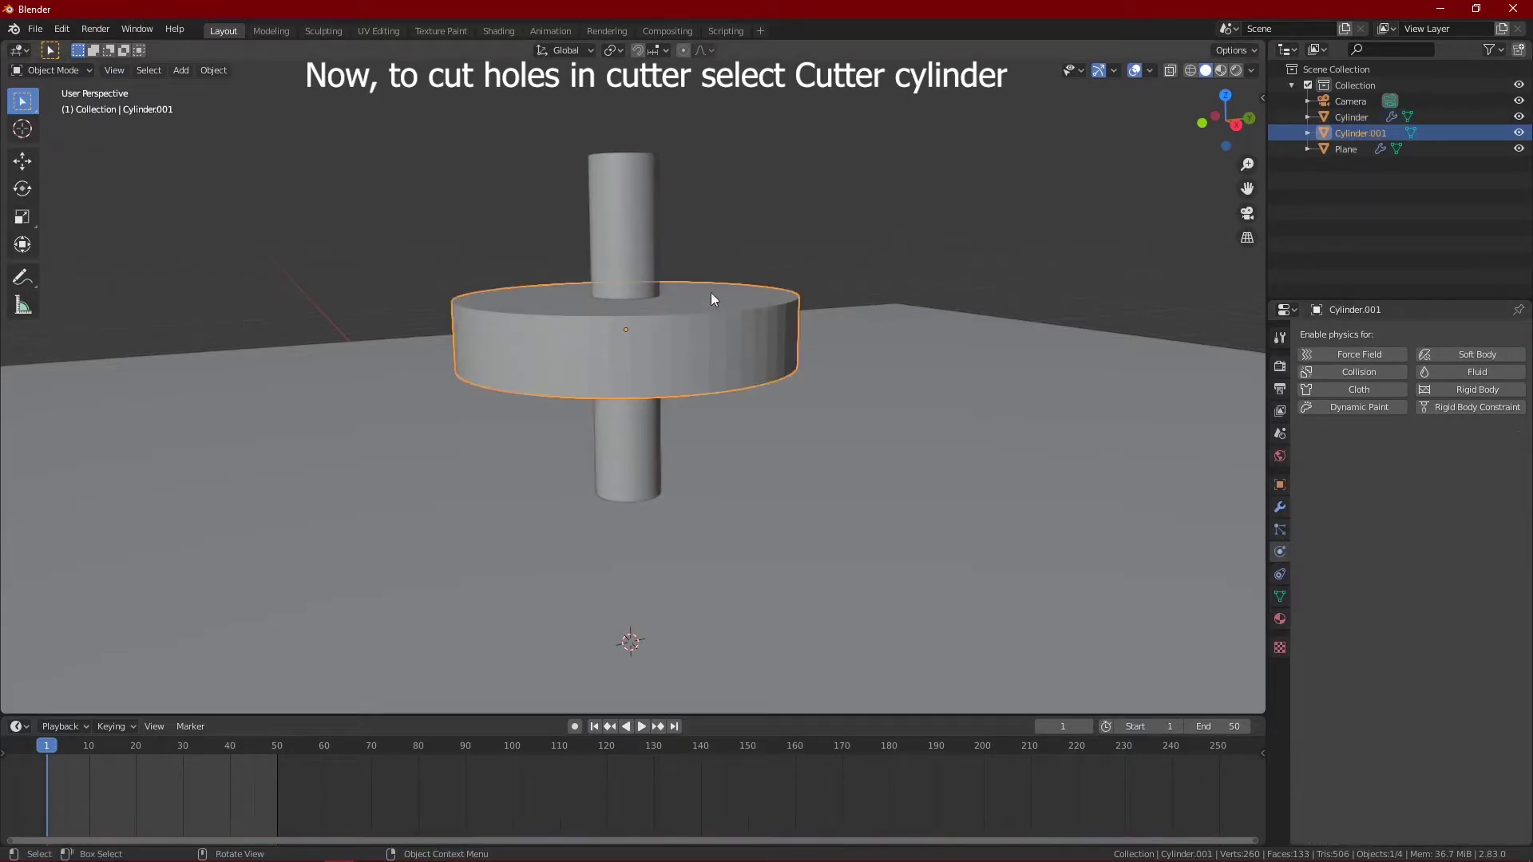
click(1280, 509)
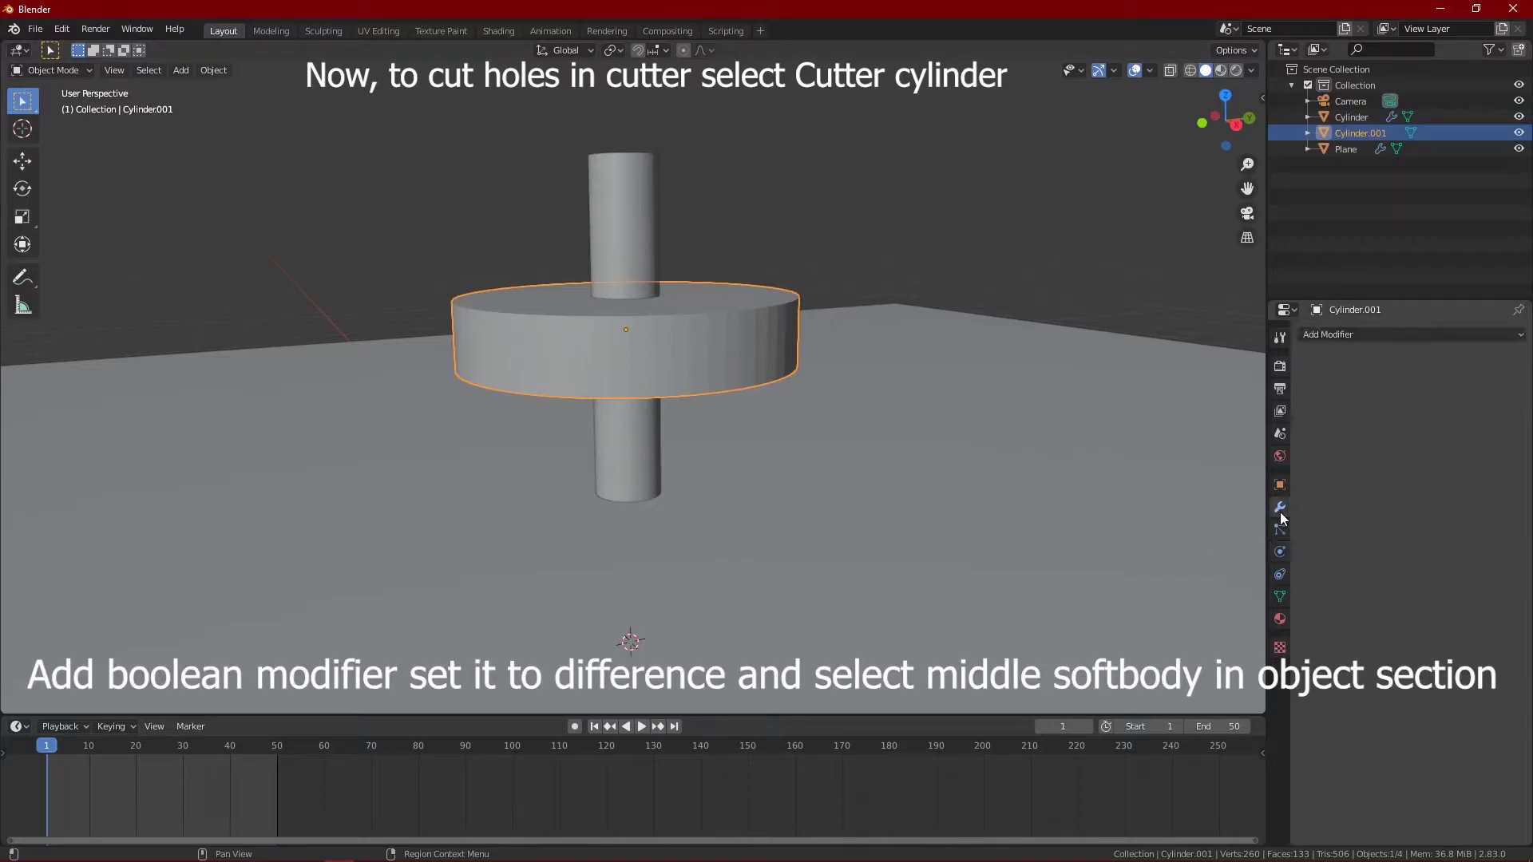
click(1359, 335)
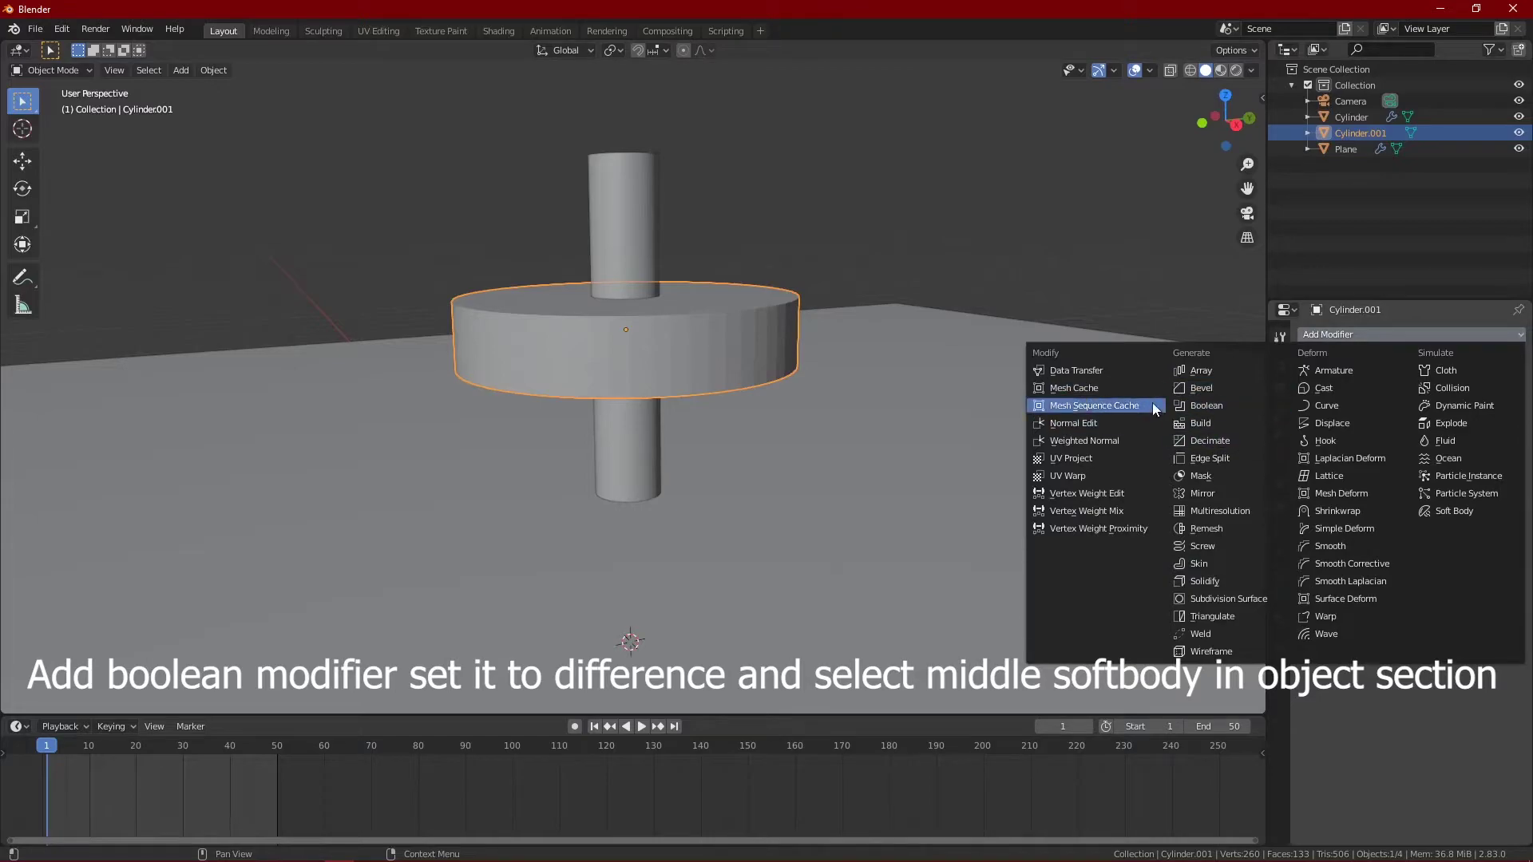
click(1217, 406)
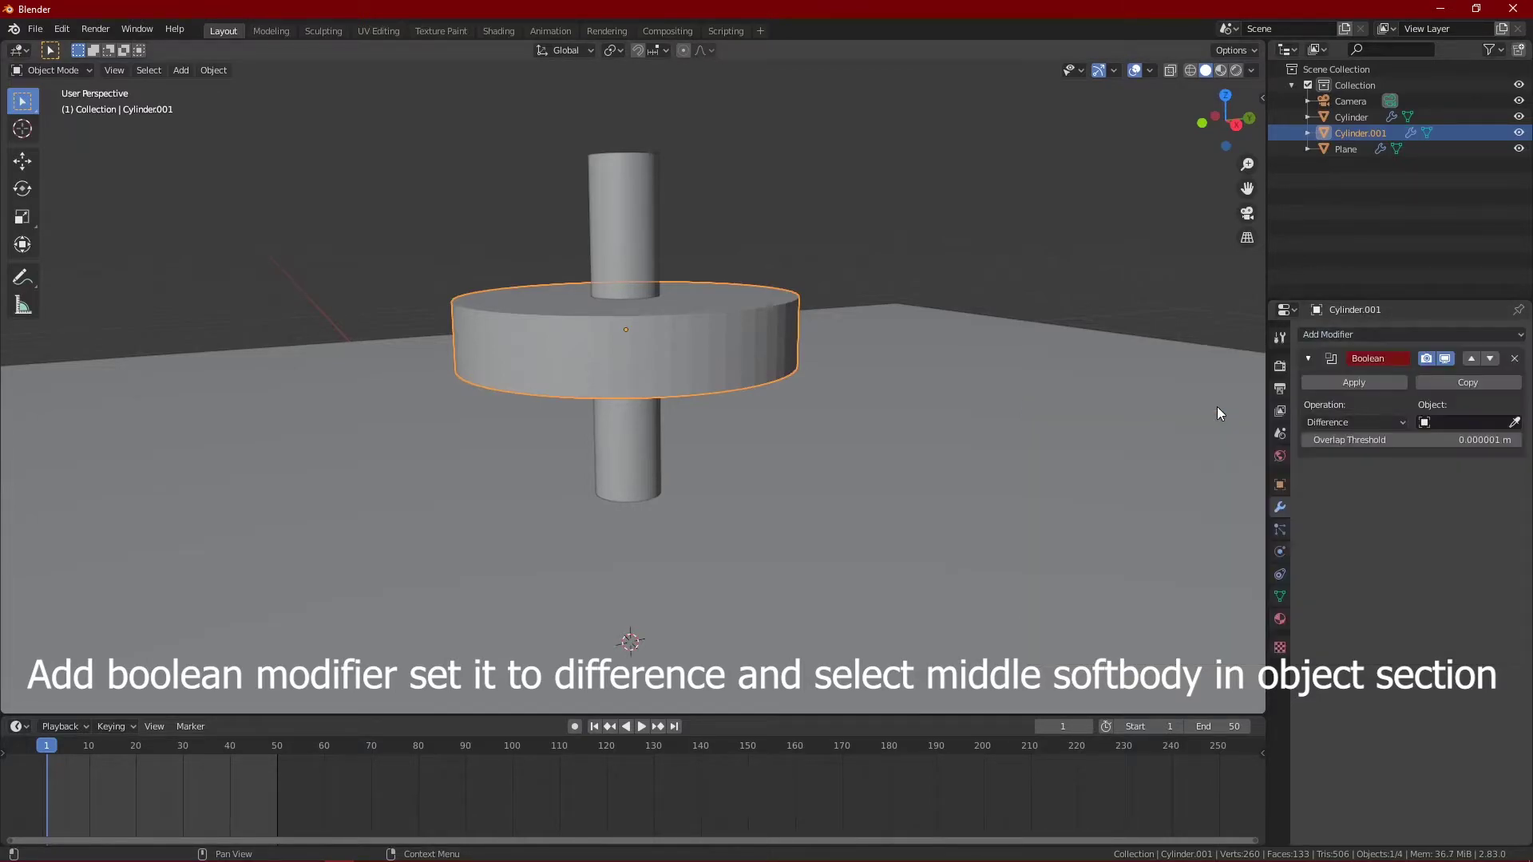
click(1515, 423)
click(622, 204)
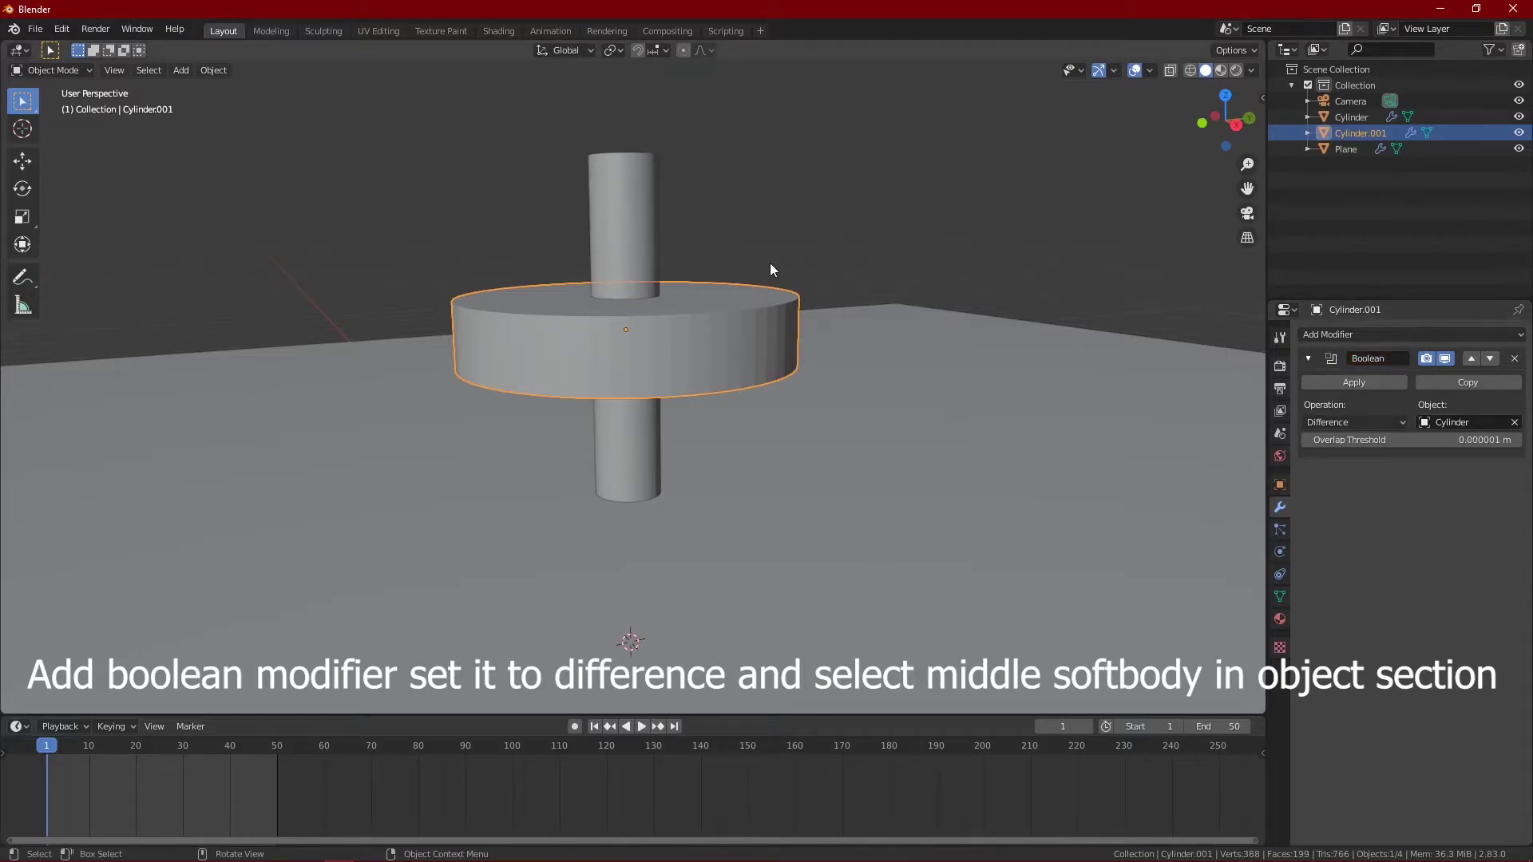
middle_drag(769, 269, 770, 261)
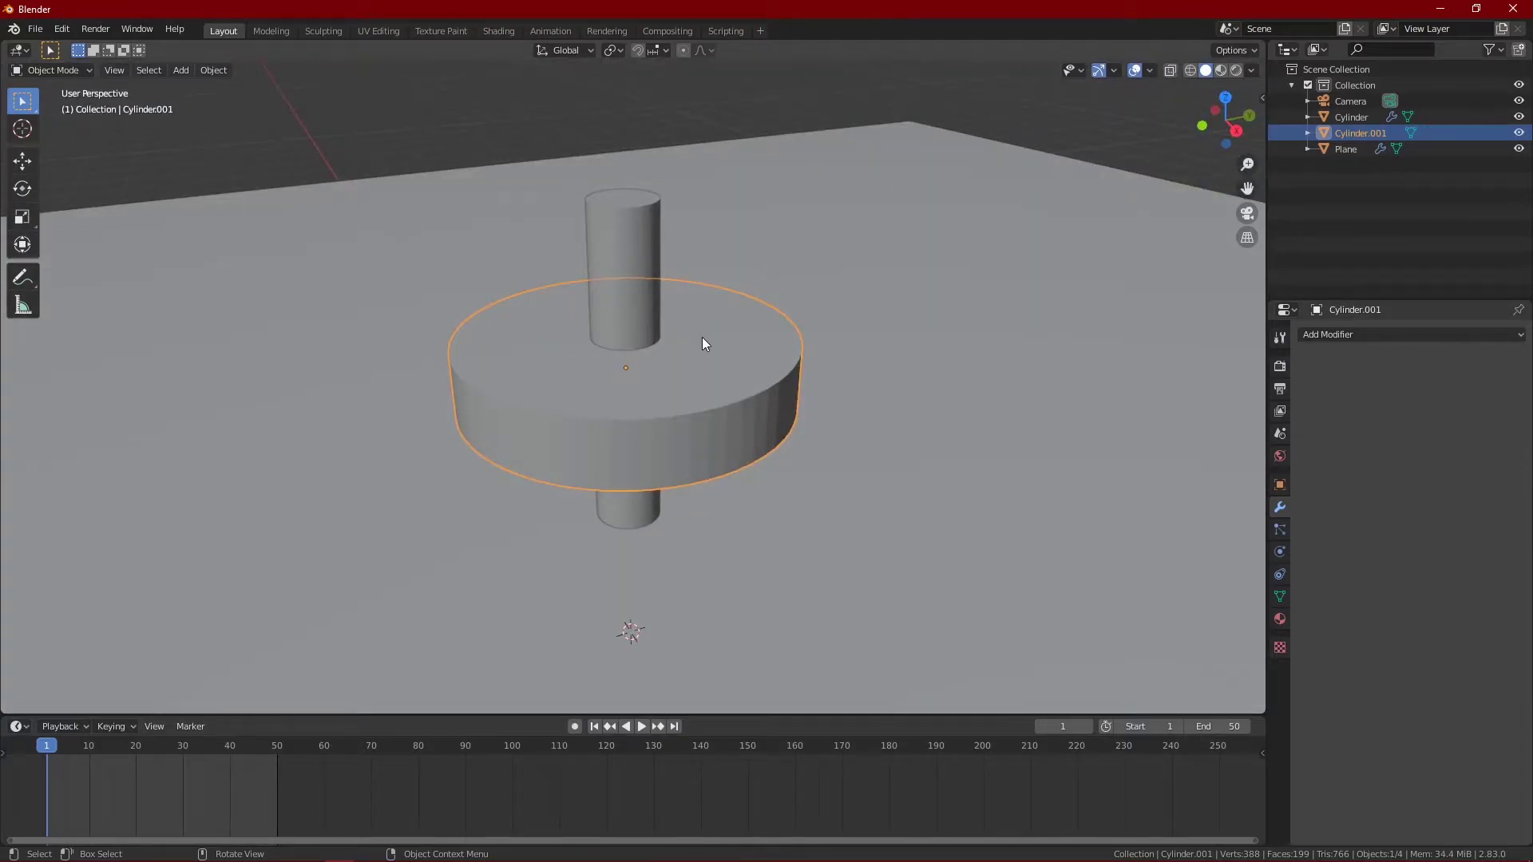
Step: In top view, duplicate the thin soft body cylinder twice, placing the copies 0.7 m from the disc's centre along +X and +Y
key(KP_7)
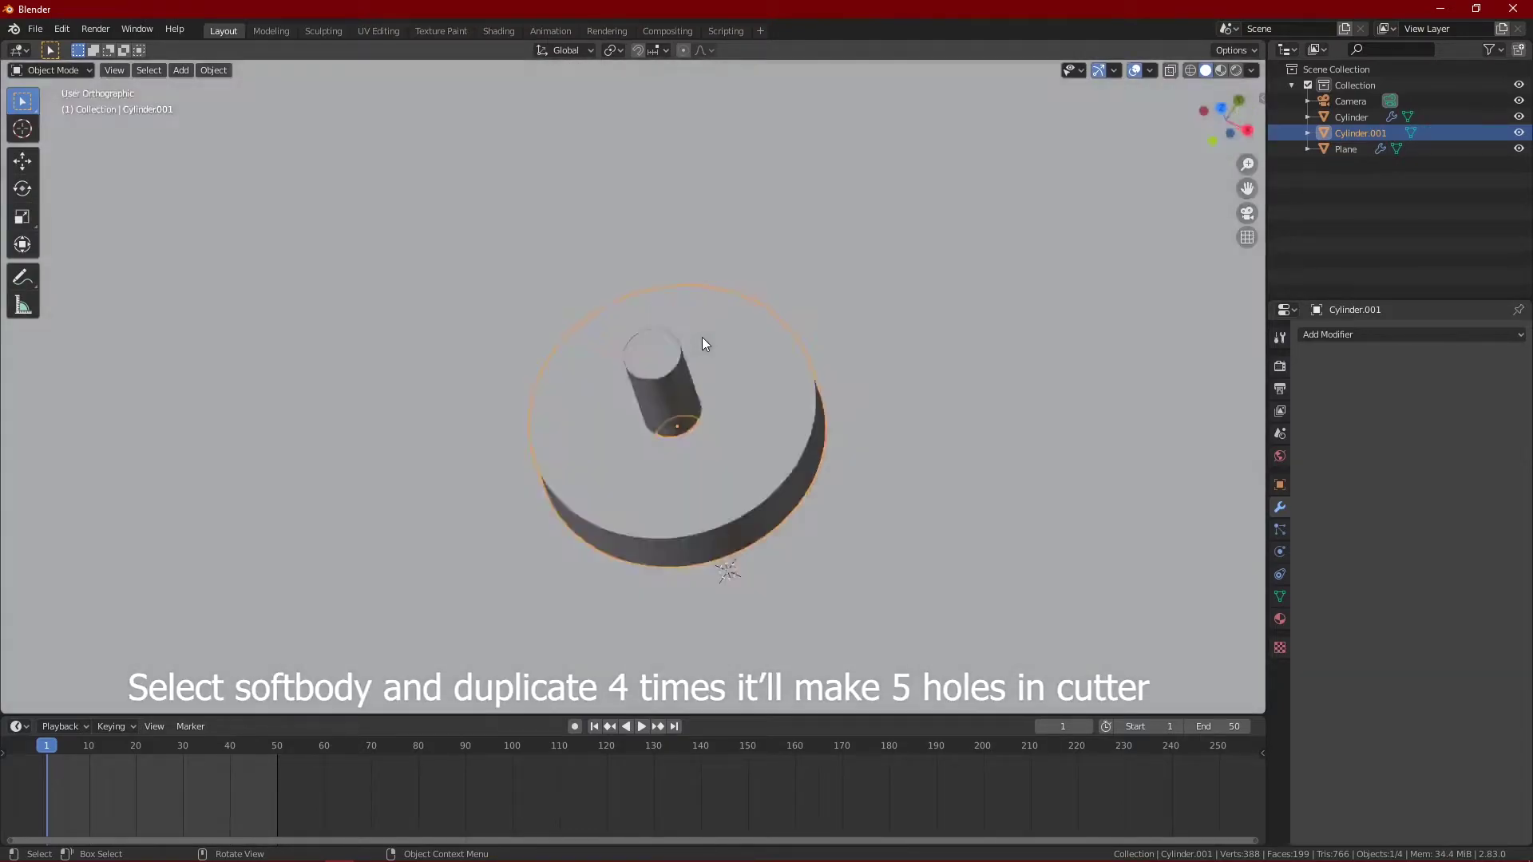
shift+middle_drag(847, 467, 745, 395)
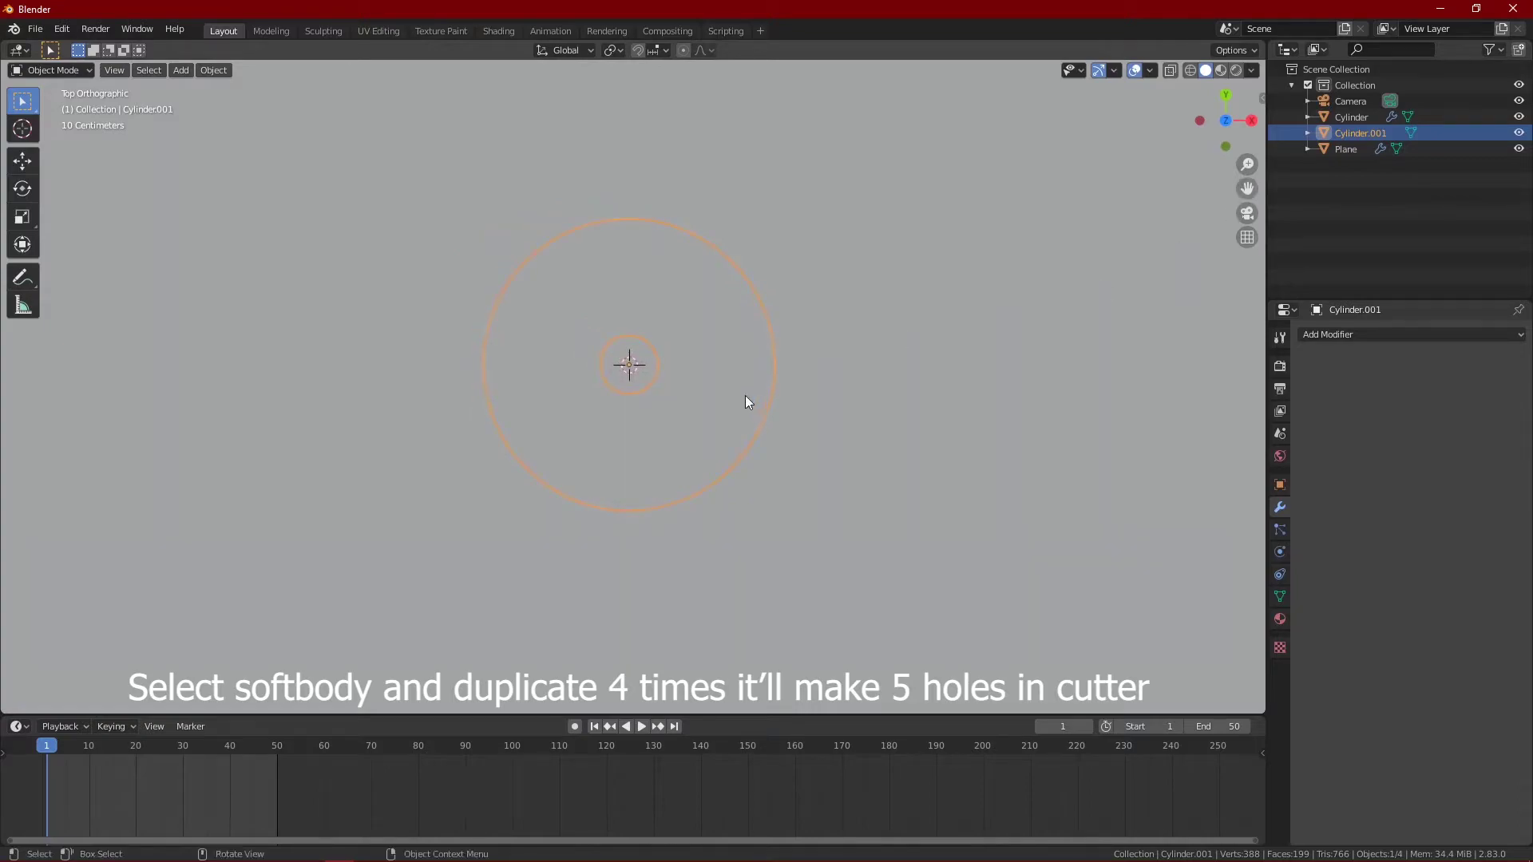
click(669, 339)
key(shift)
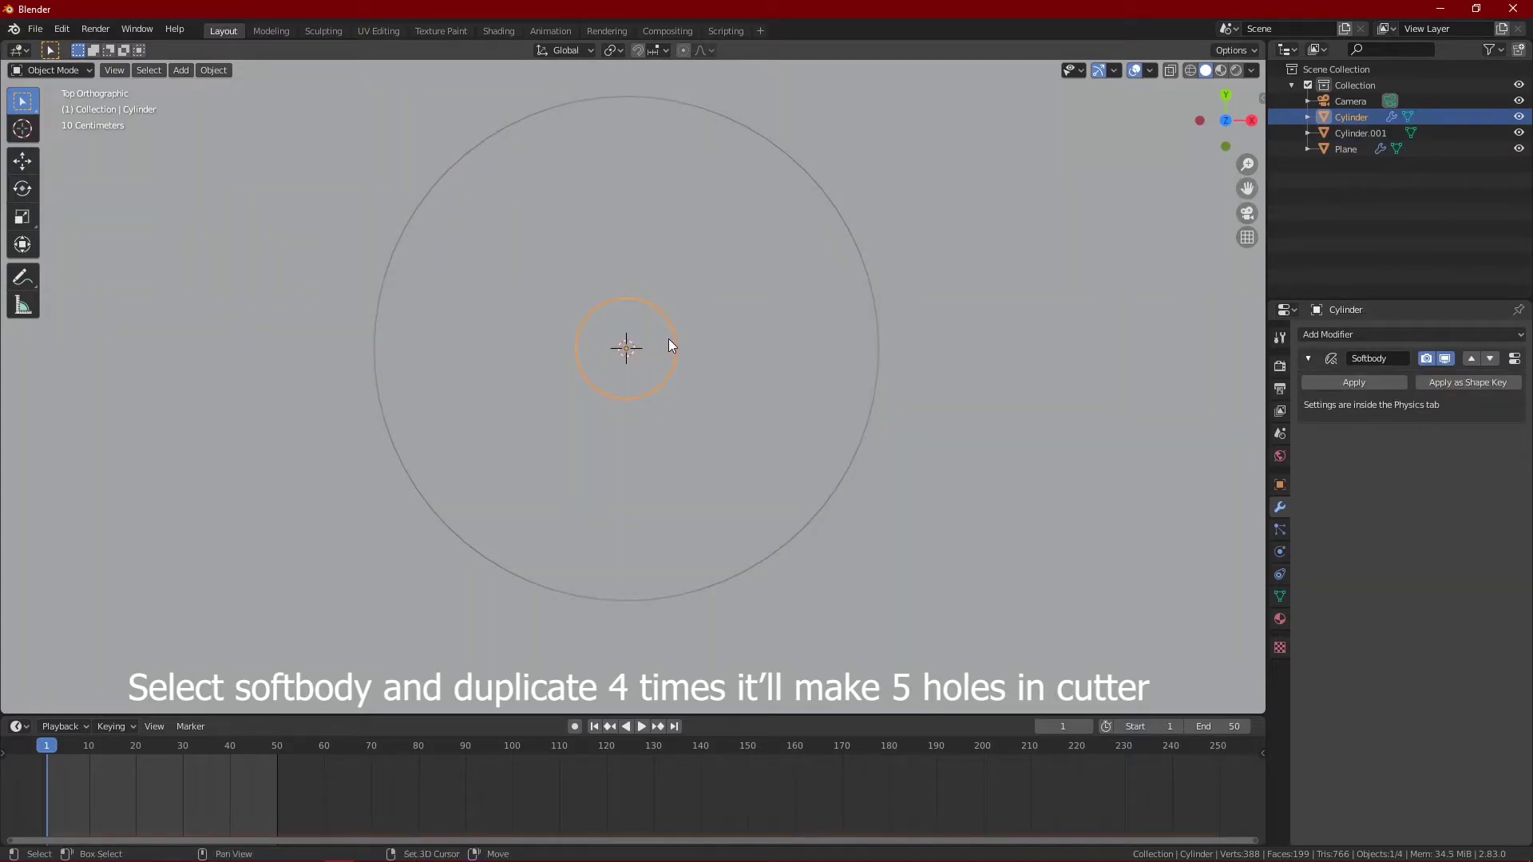
key(shift+d)
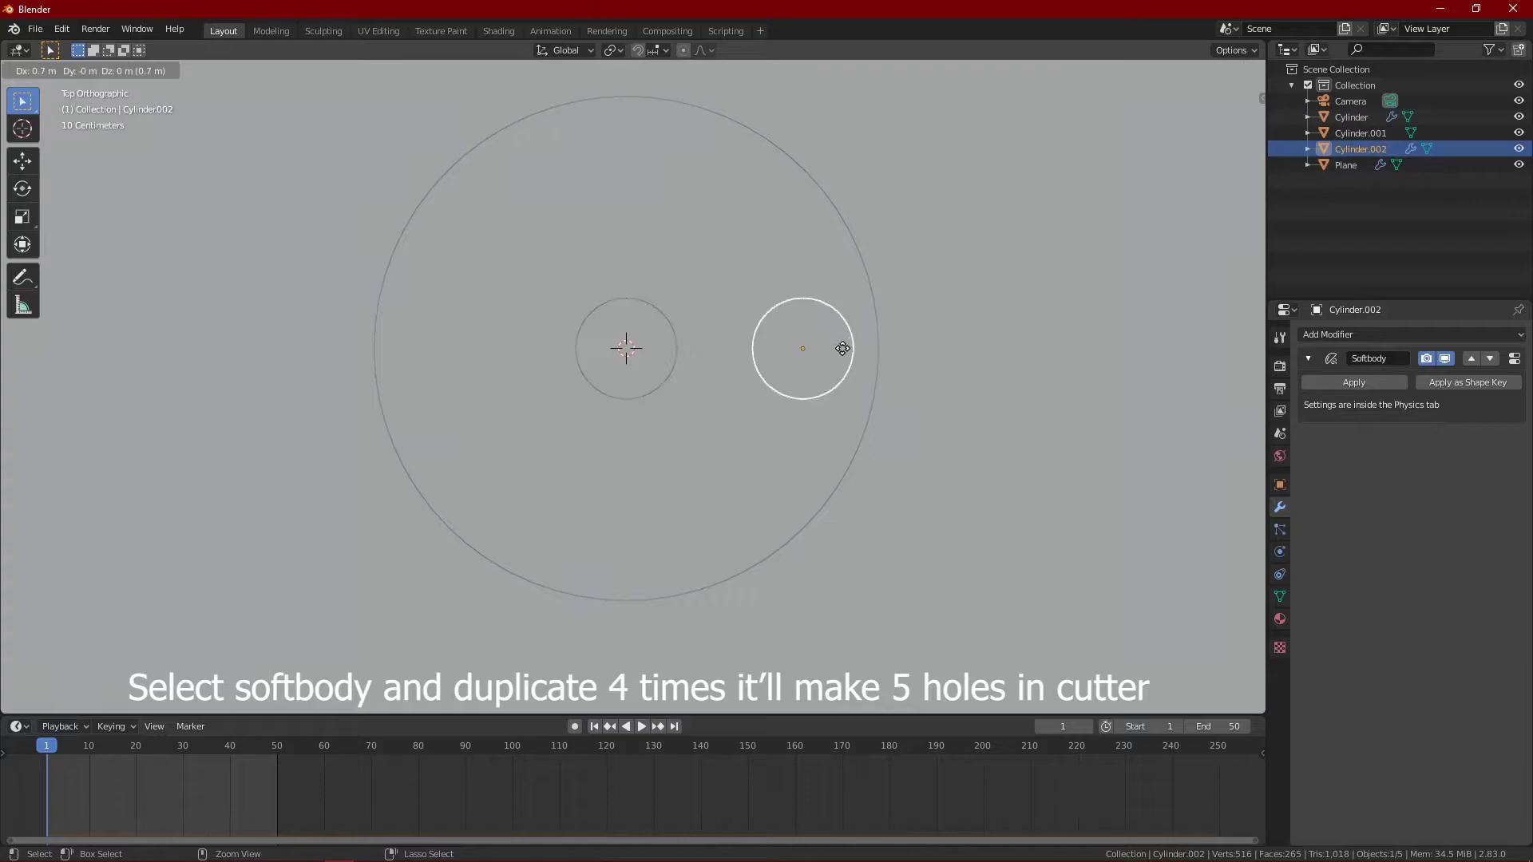
click(845, 355)
key(shift+d)
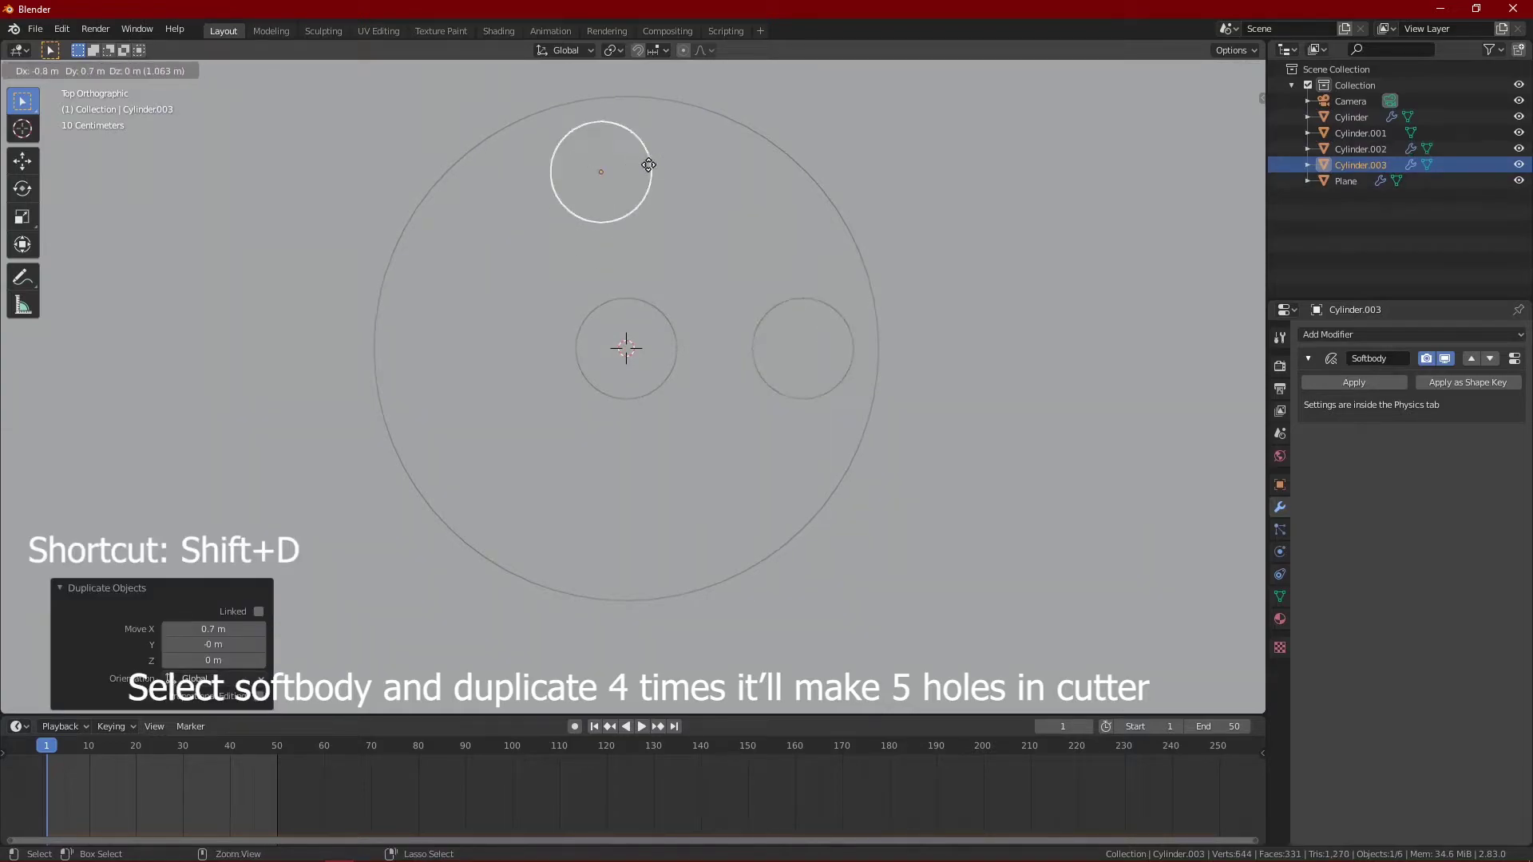
click(656, 171)
Step: Duplicate the soft body cylinder two more times, placing the copies 0.7 m from the disc's centre along -X and -Y
key(shift+d)
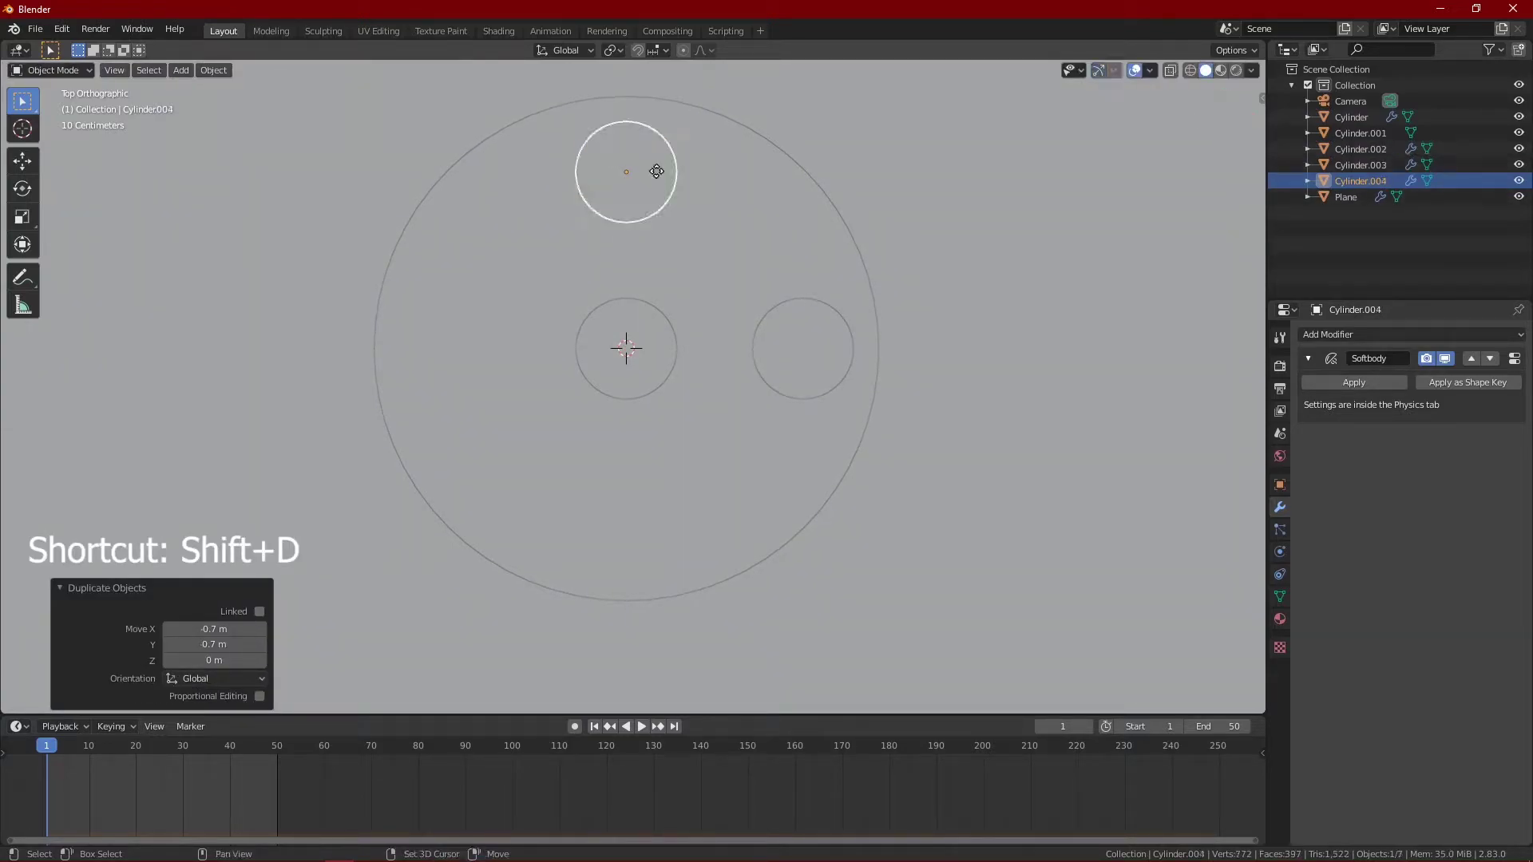
click(503, 351)
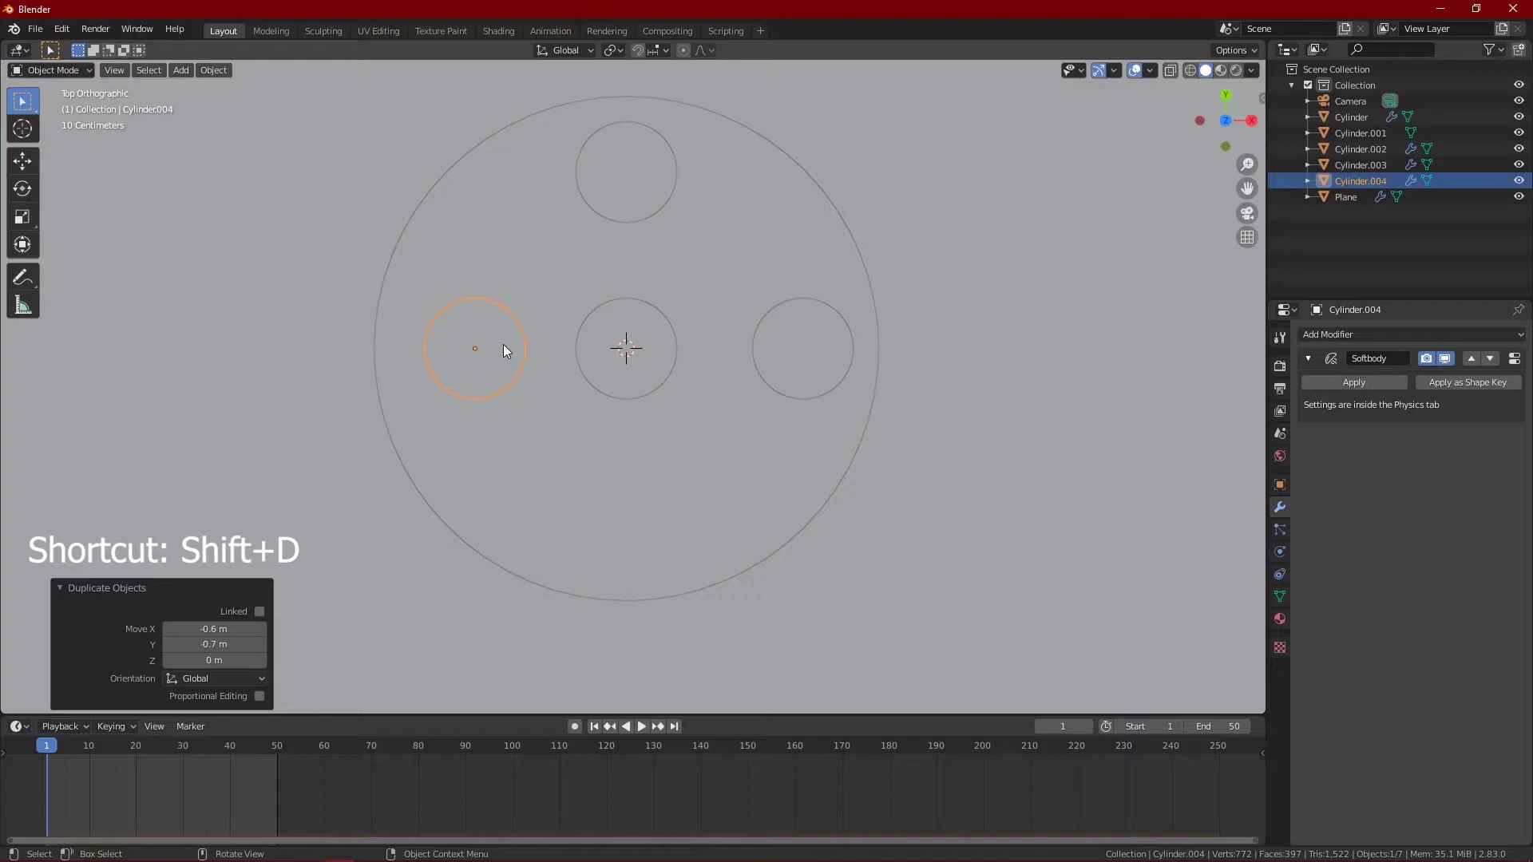
click(485, 343)
click(495, 348)
click(495, 348)
key(g)
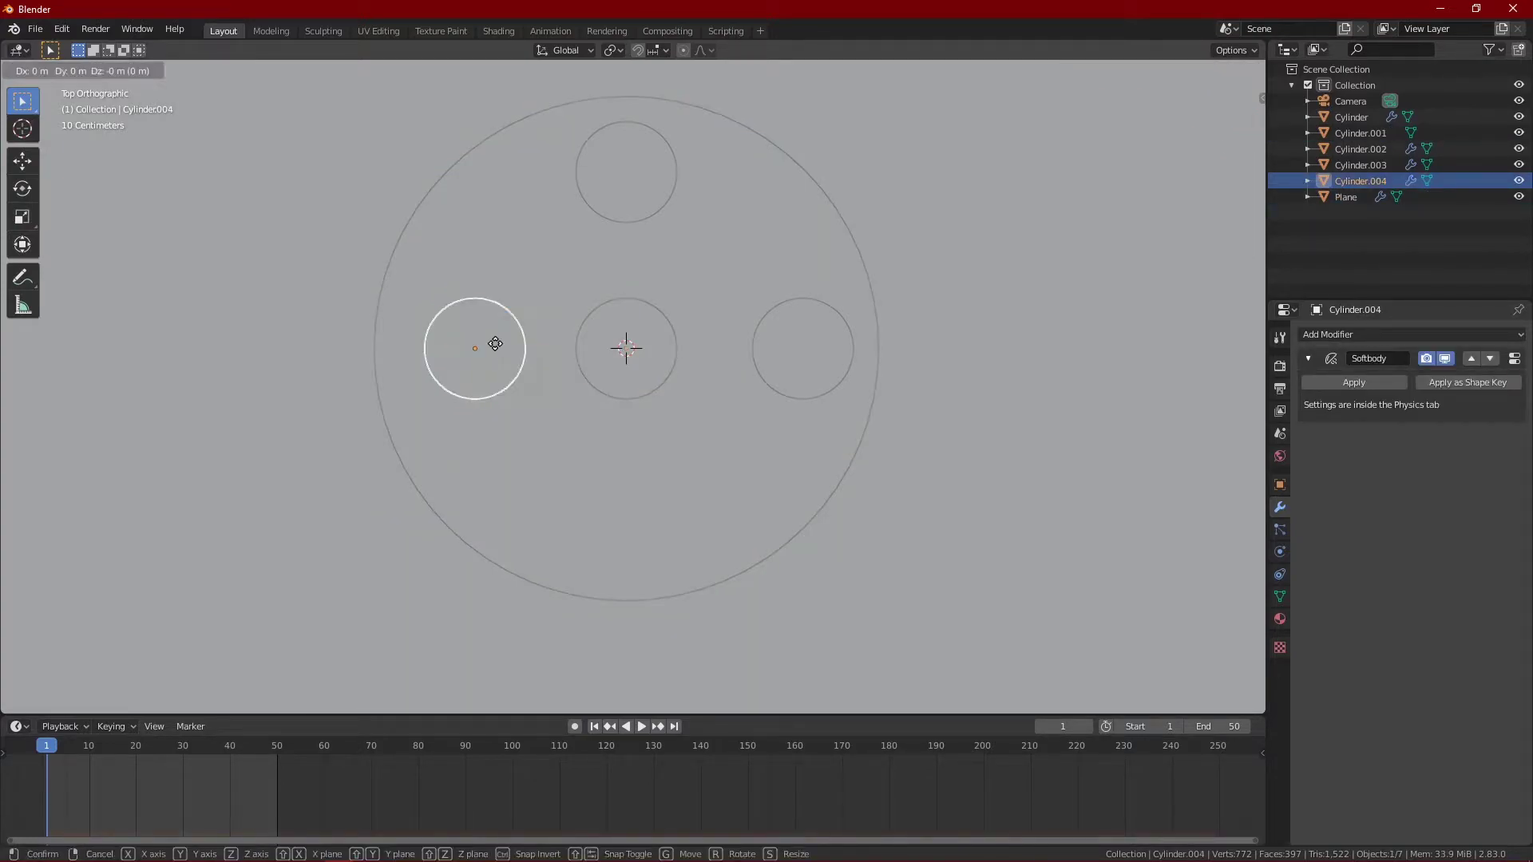
click(476, 345)
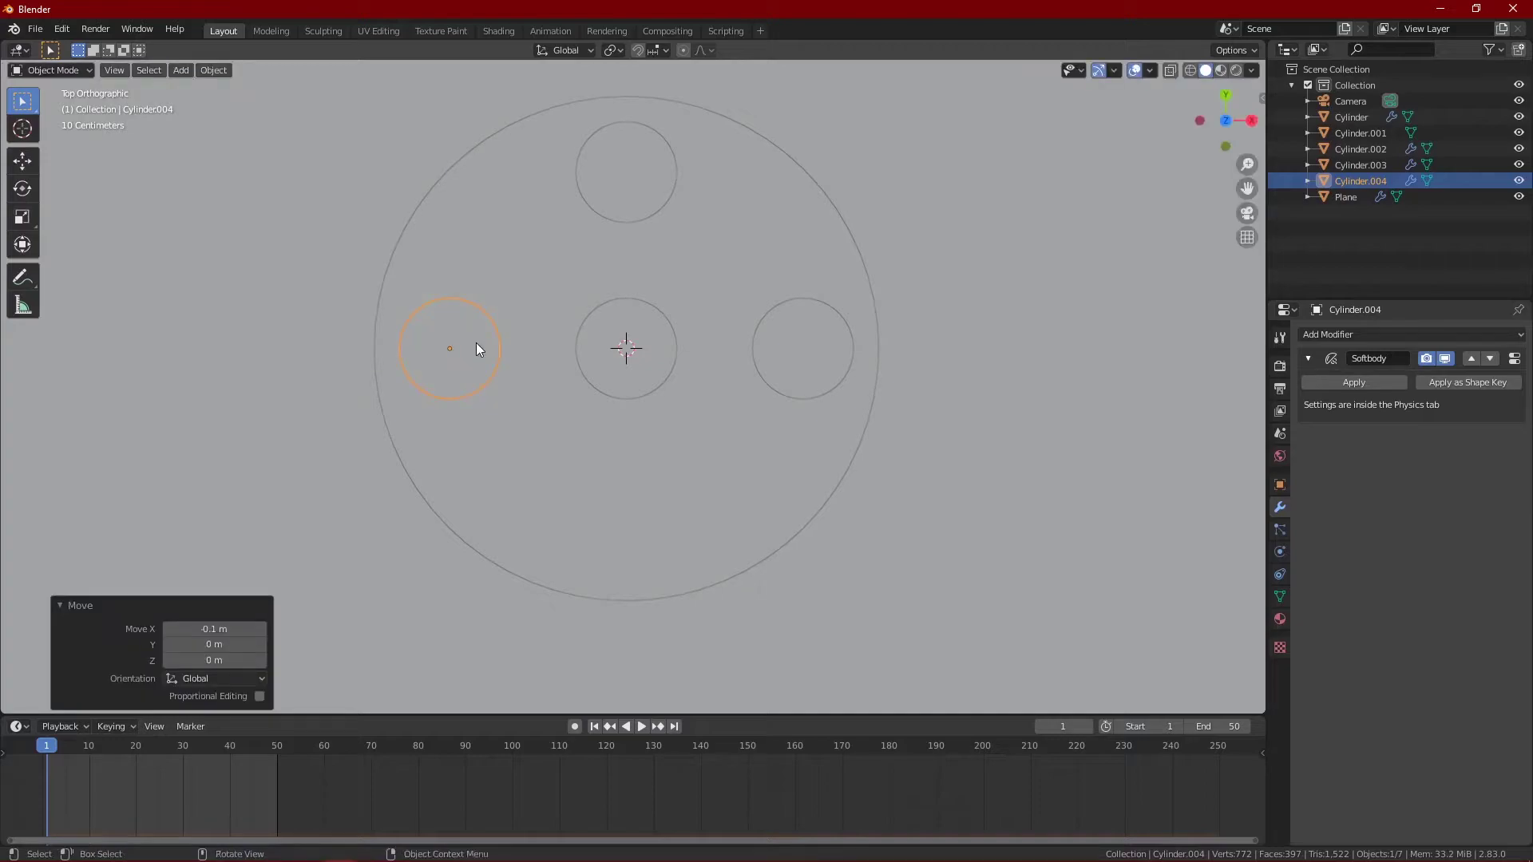
key(shift+d)
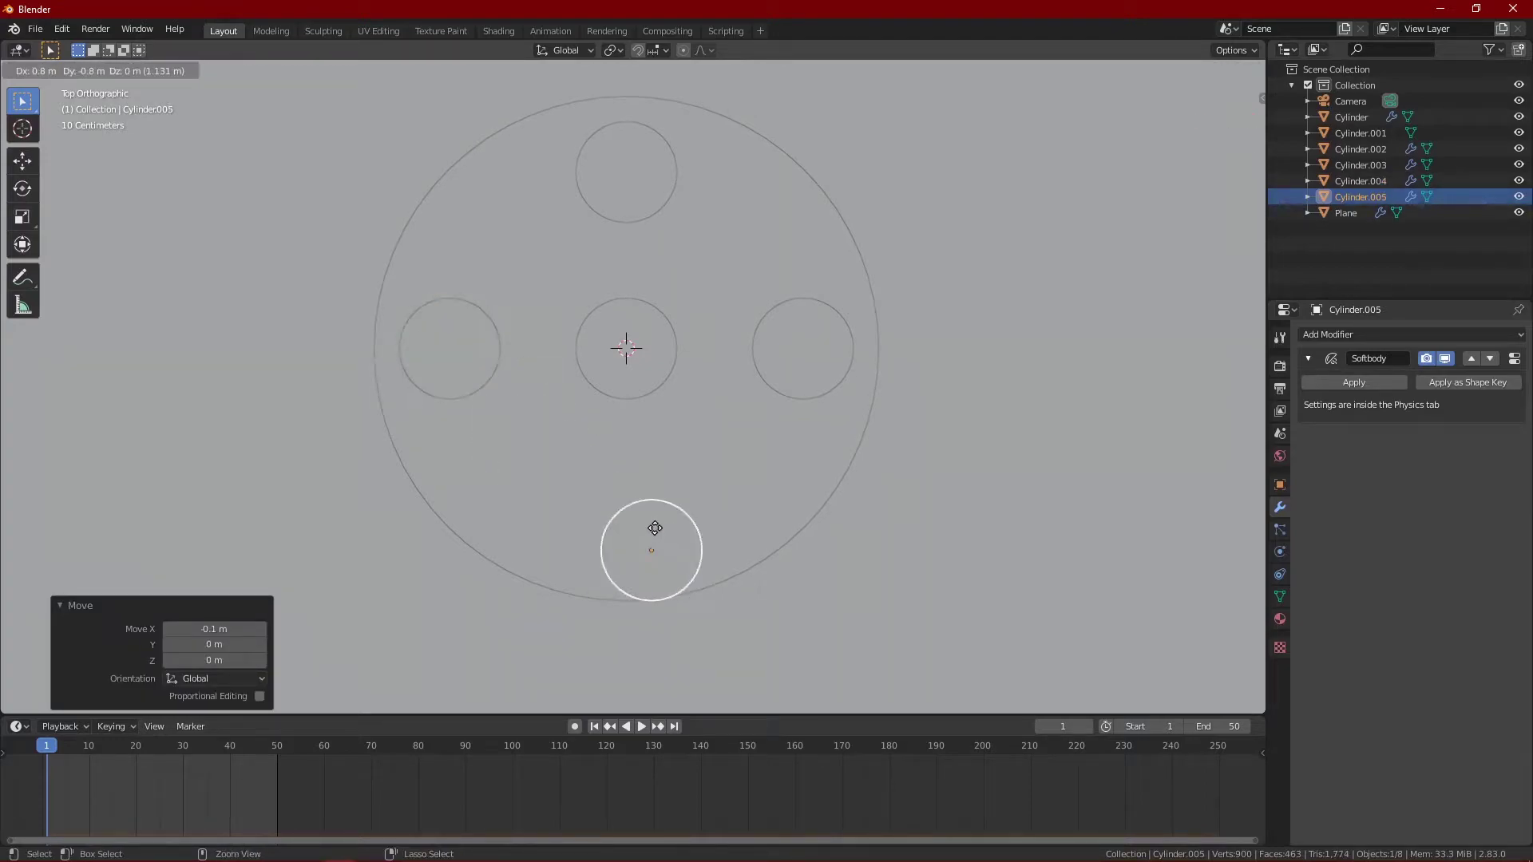
click(644, 524)
Step: Add a Boolean Difference modifier to the flat cutter disc with the +Y soft body copy, Cylinder.003, as its object
middle_drag(789, 444, 788, 444)
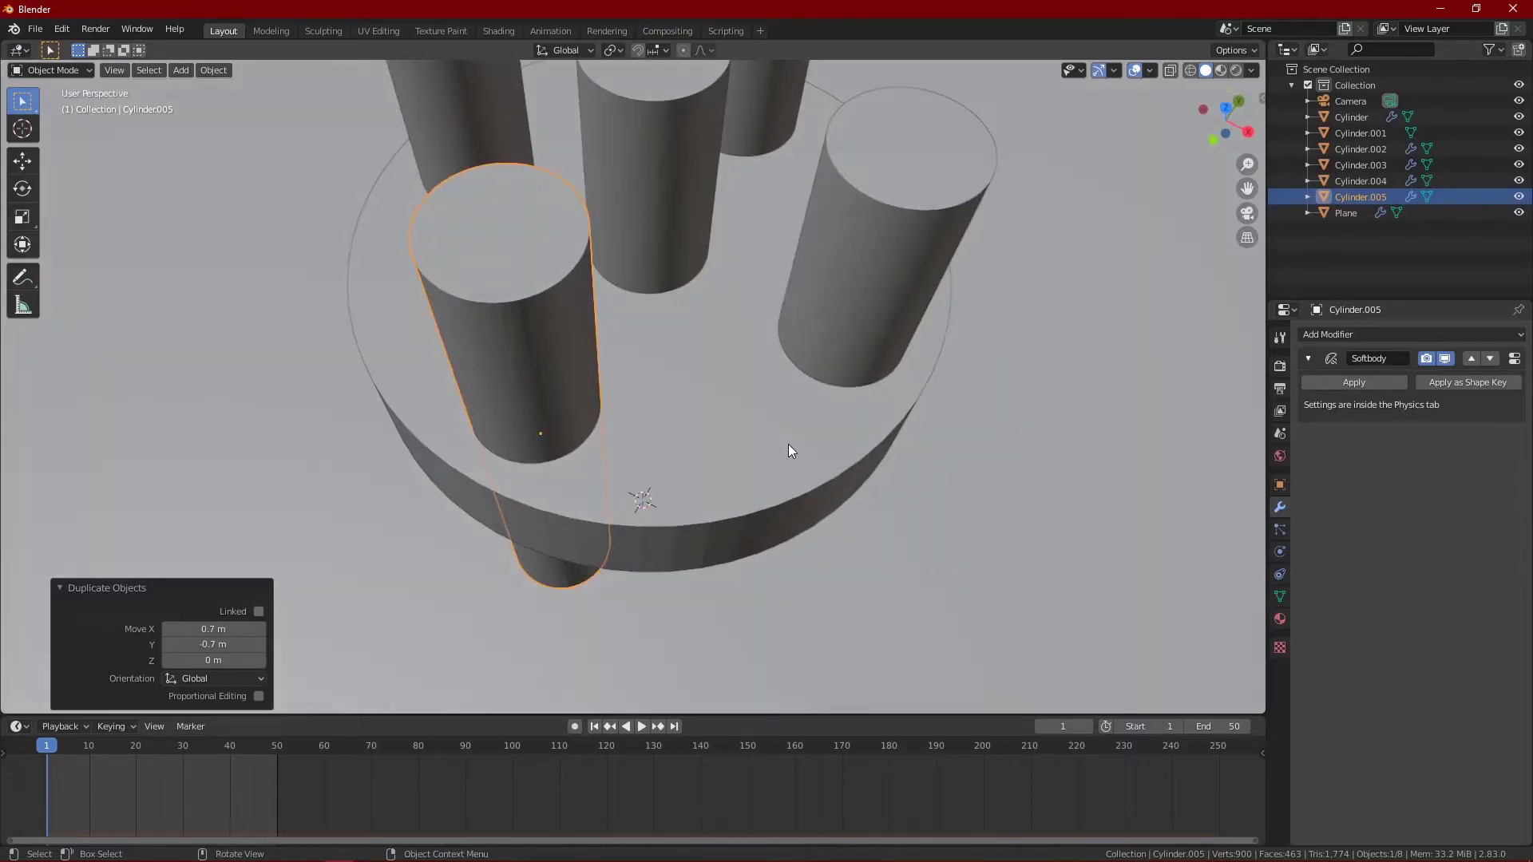
scroll(788, 444, down, 5)
click(682, 415)
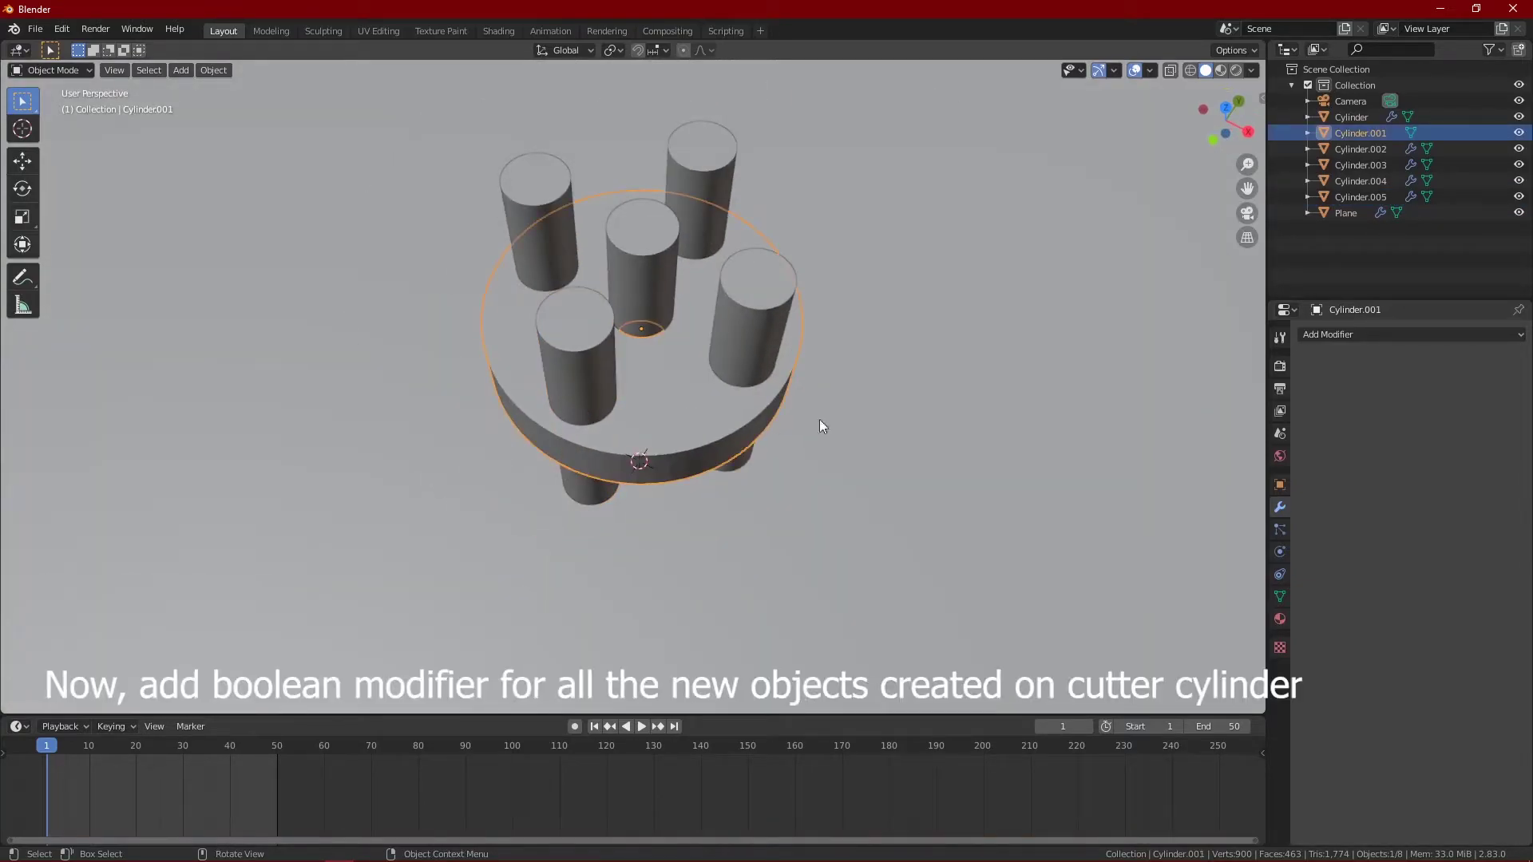
click(1387, 336)
click(1214, 407)
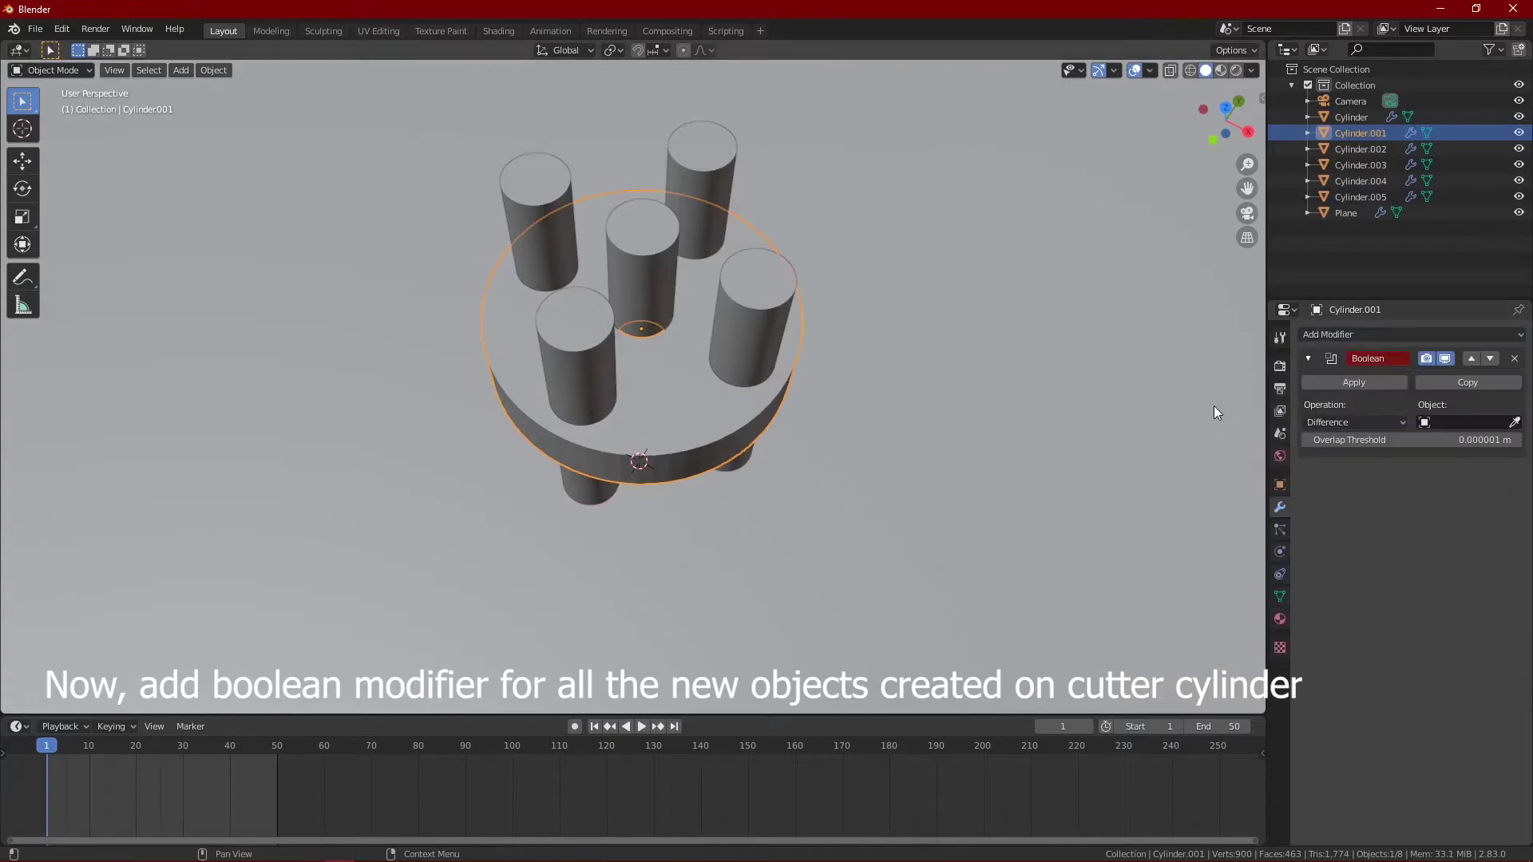
click(1515, 421)
click(729, 155)
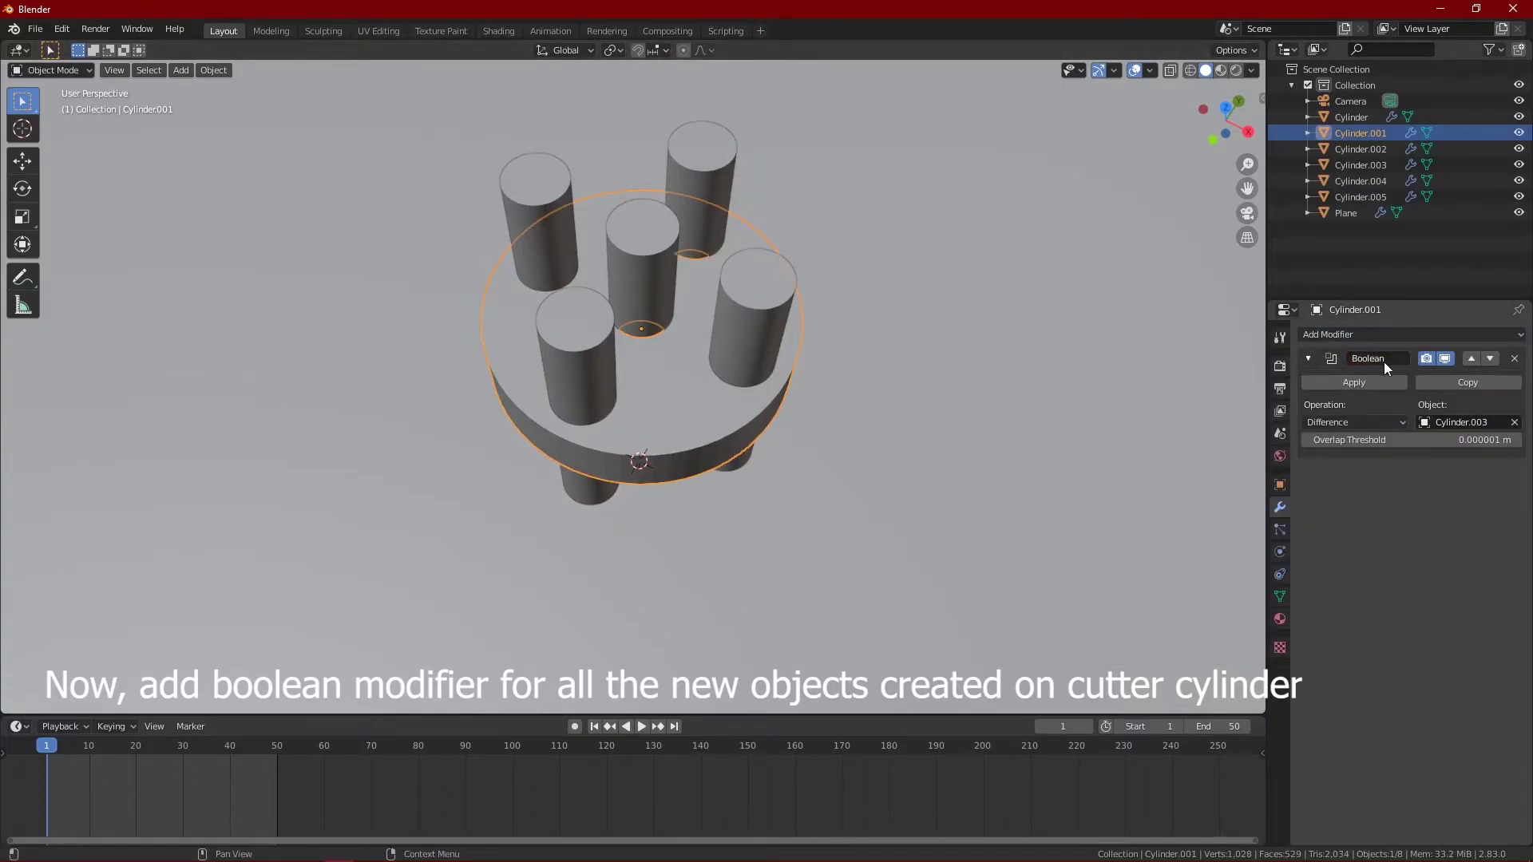
Step: Add a second Boolean Difference modifier to the disc with the +X soft body copy, Cylinder.002, as its object
click(1343, 336)
click(1229, 392)
click(1515, 538)
click(759, 284)
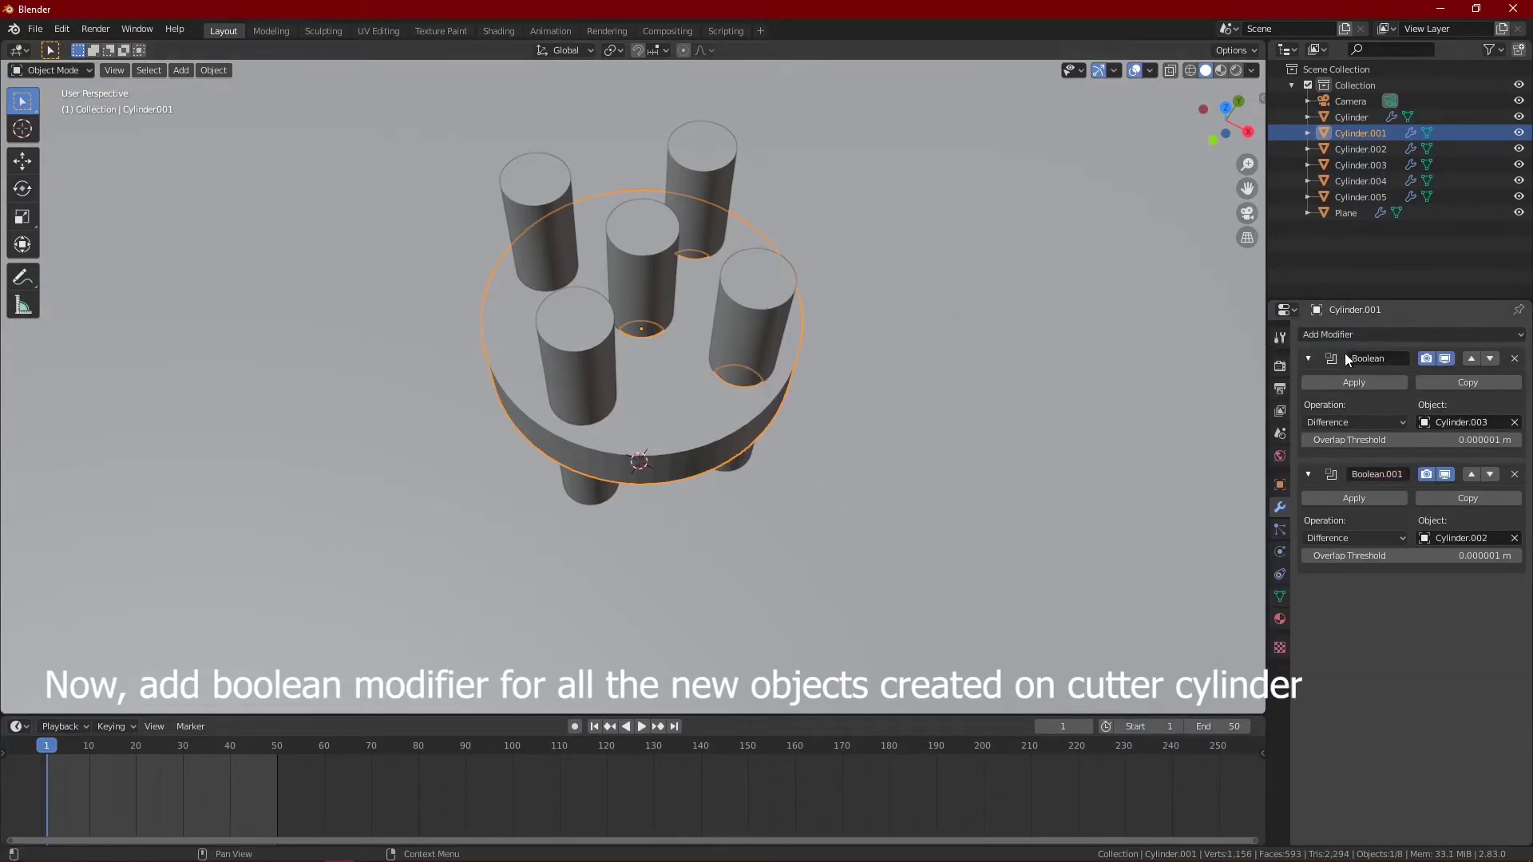